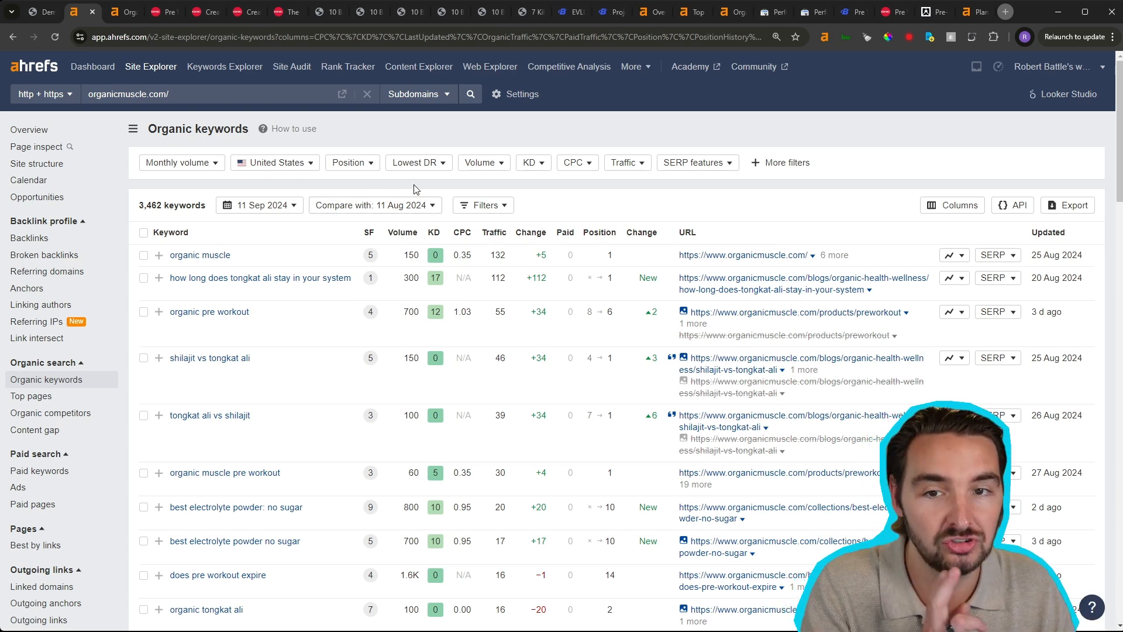
- Compare the organic keywords with the previous month and check the position and traffic of "organic pre workout"
left_click(404, 206)
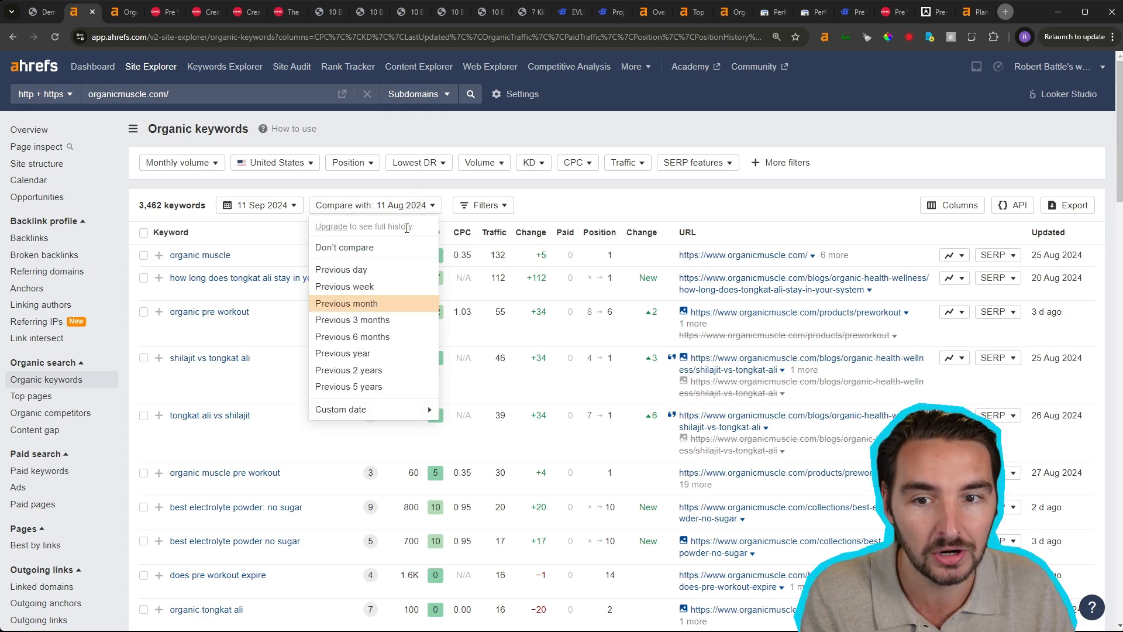
left_click(389, 303)
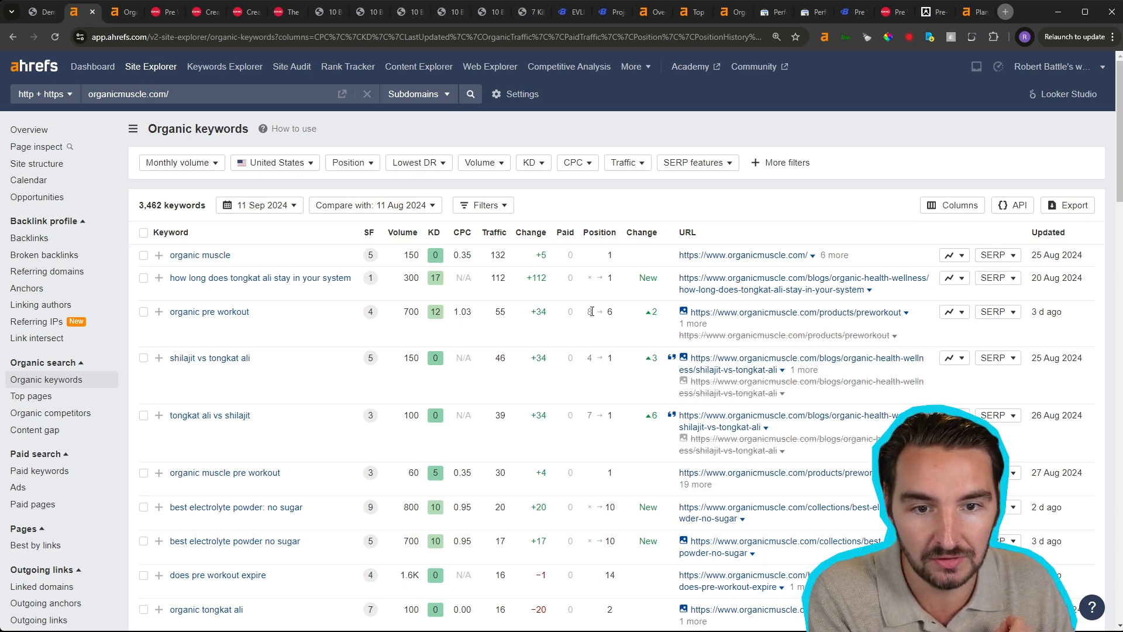
double_click(610, 312)
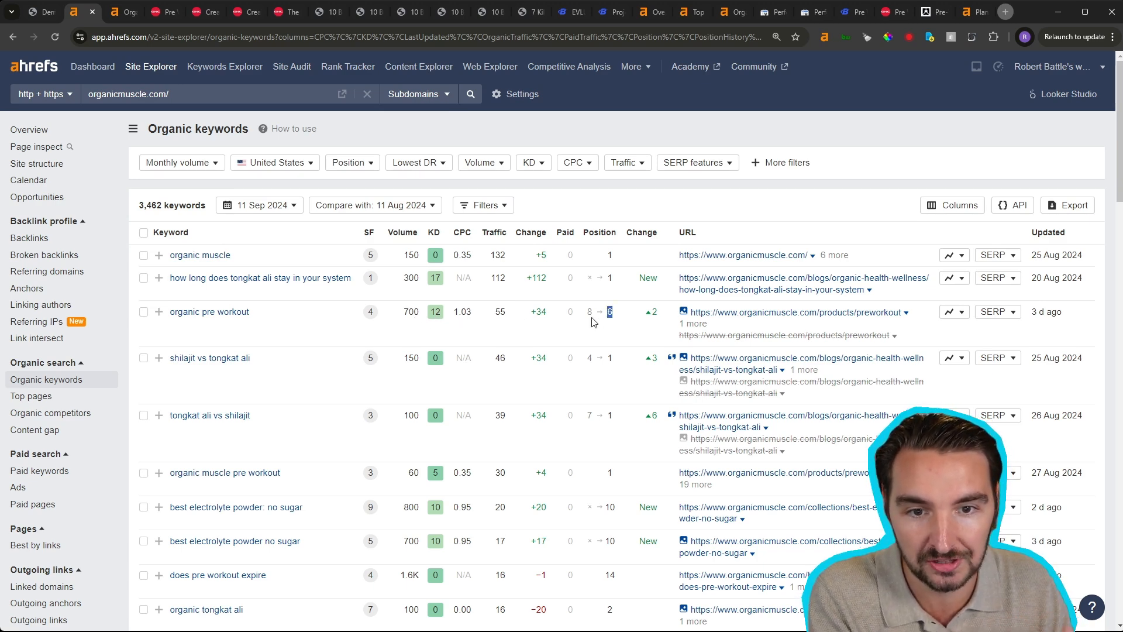
double_click(500, 311)
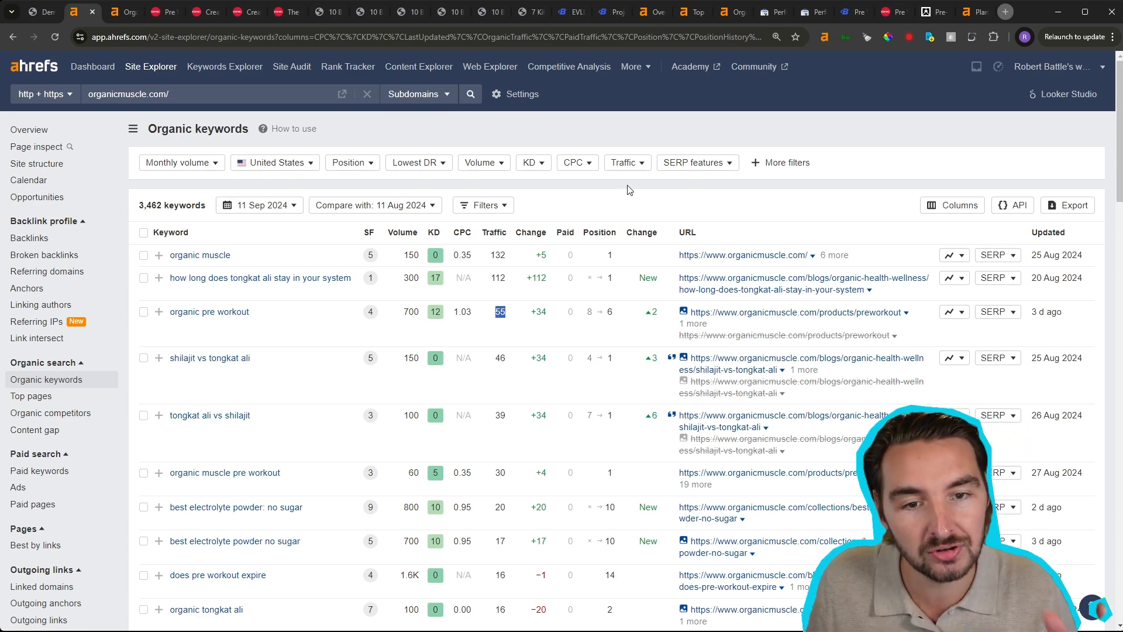
double_click(609, 312)
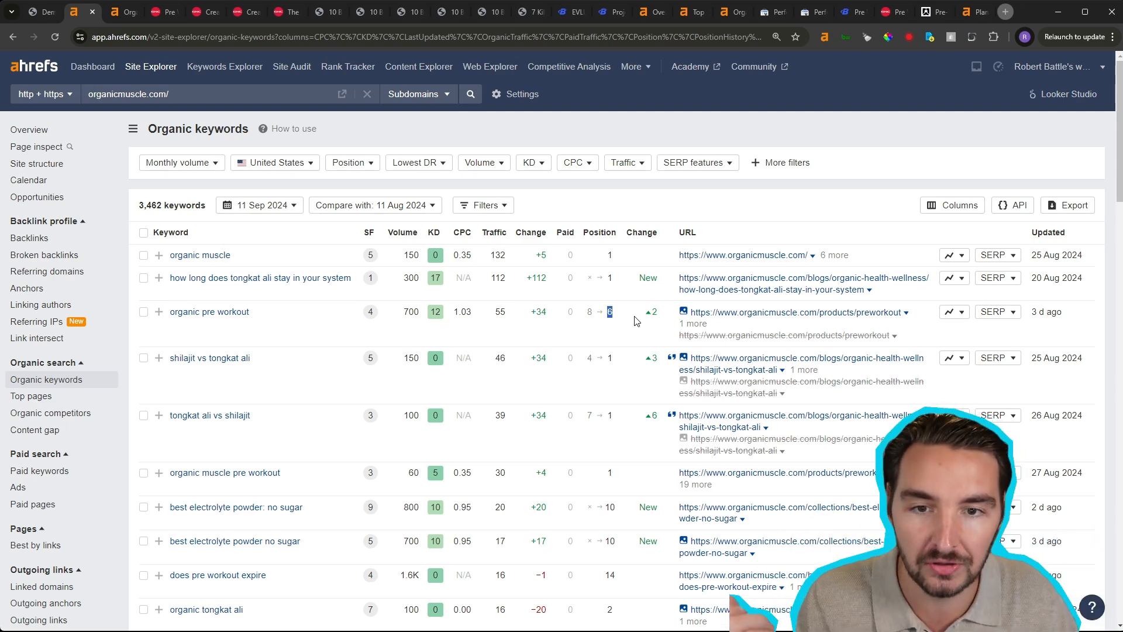
left_click(388, 211)
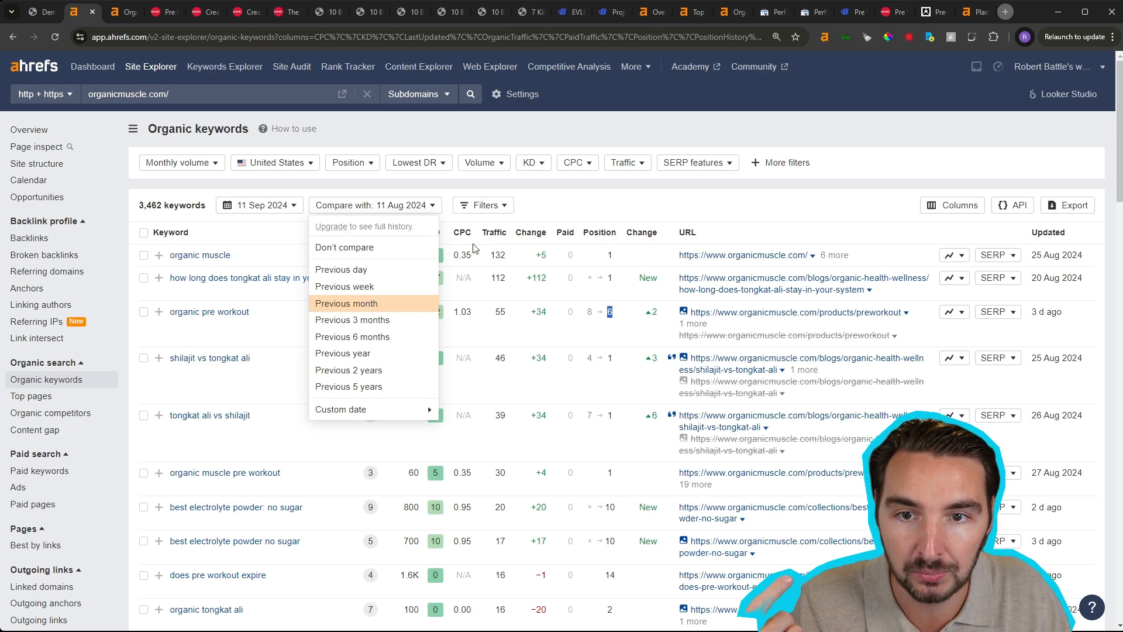
left_click(672, 210)
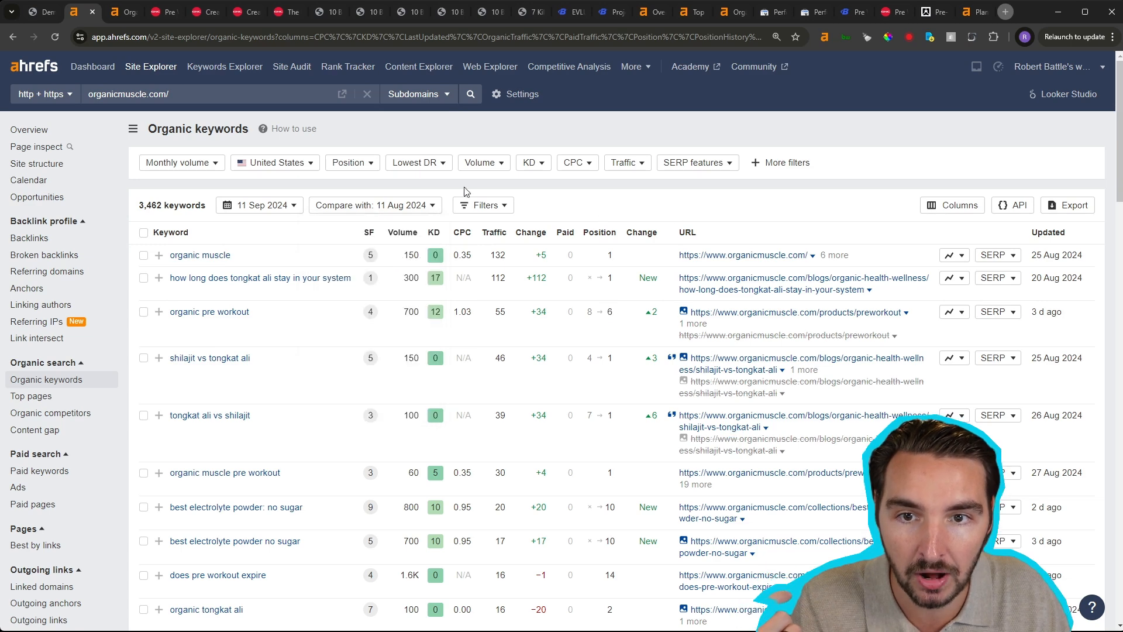
- Filter the organic keywords by position to show only New rankings
left_click(354, 164)
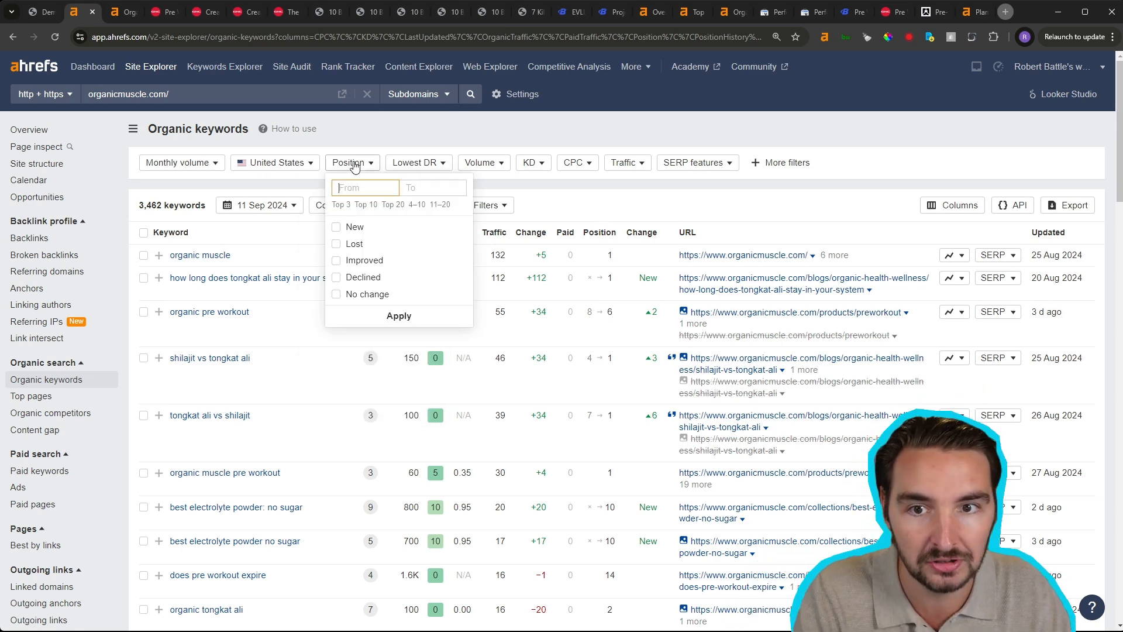
left_click(366, 234)
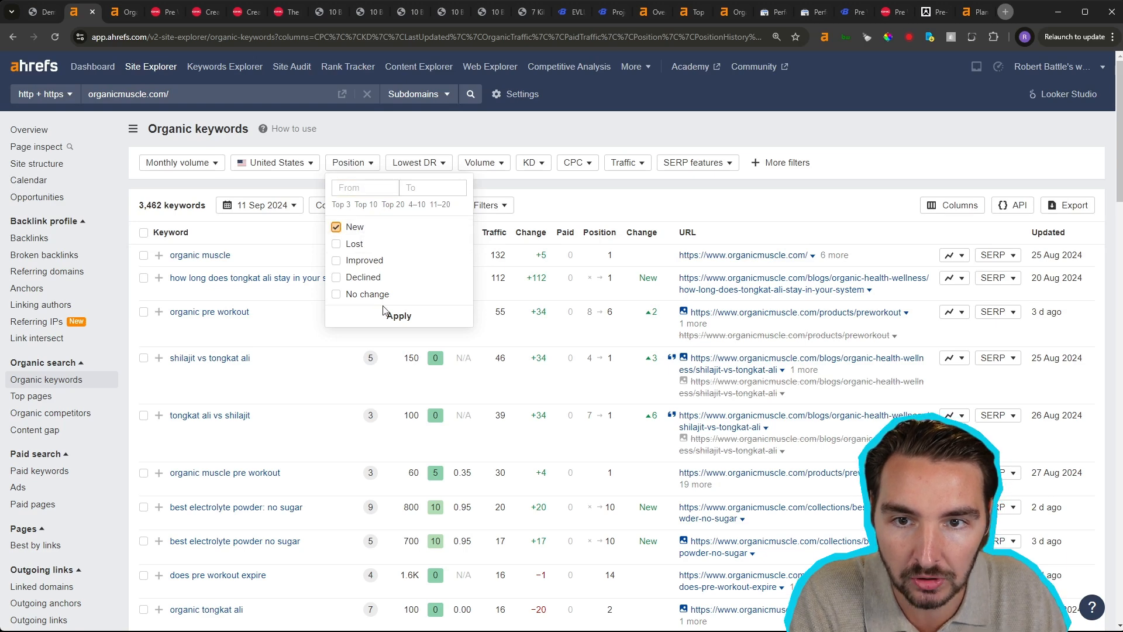
left_click(388, 316)
left_click(171, 194)
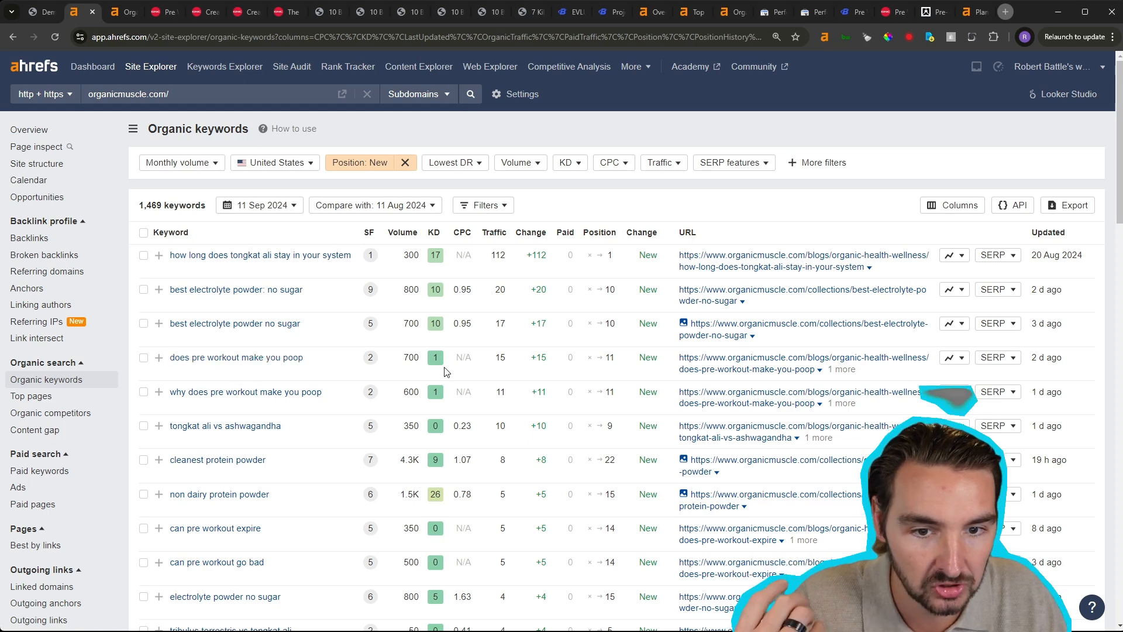
- Examine the "does pre workout make you poop" keyword, its ranking URL and its position
left_click_drag(855, 370, 679, 361)
left_click(792, 184)
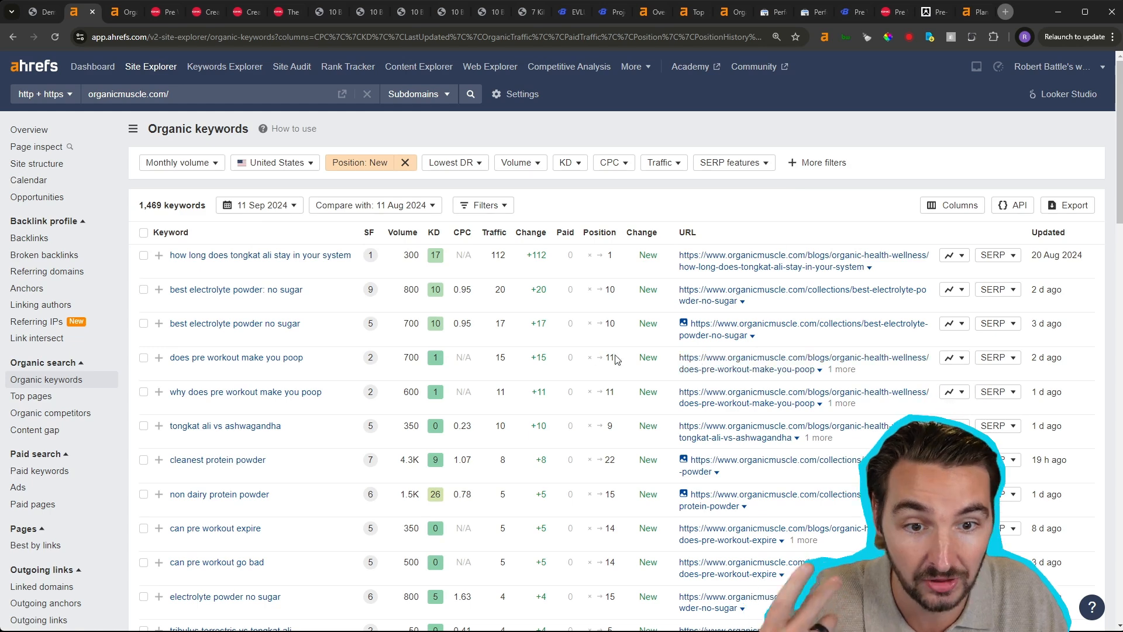
left_click_drag(171, 365, 310, 370)
left_click_drag(816, 370, 679, 374)
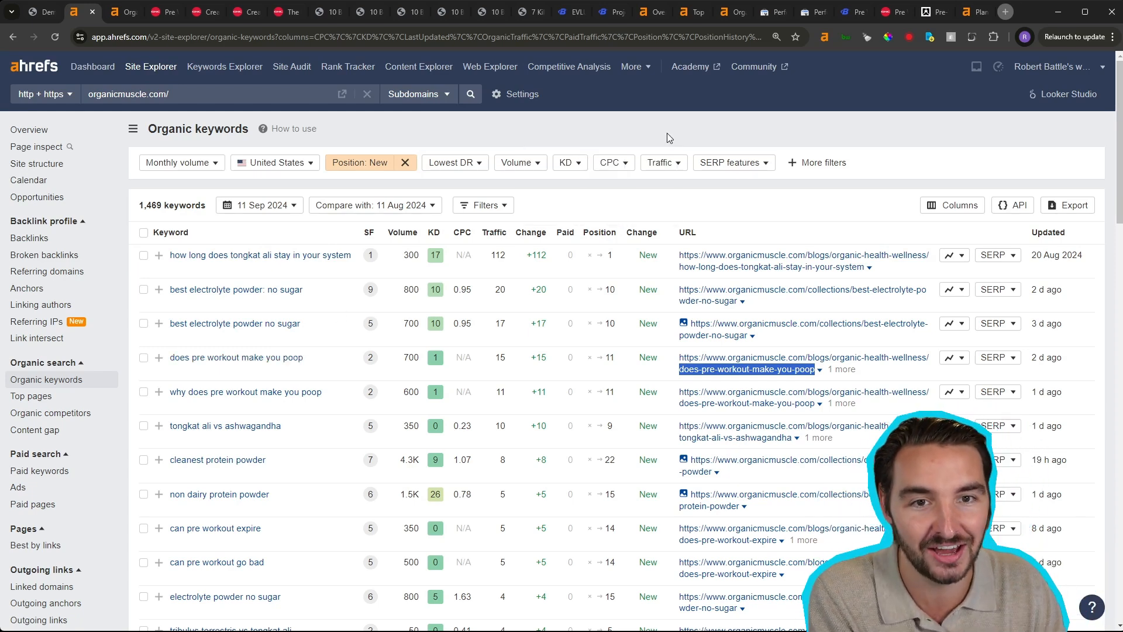
double_click(610, 358)
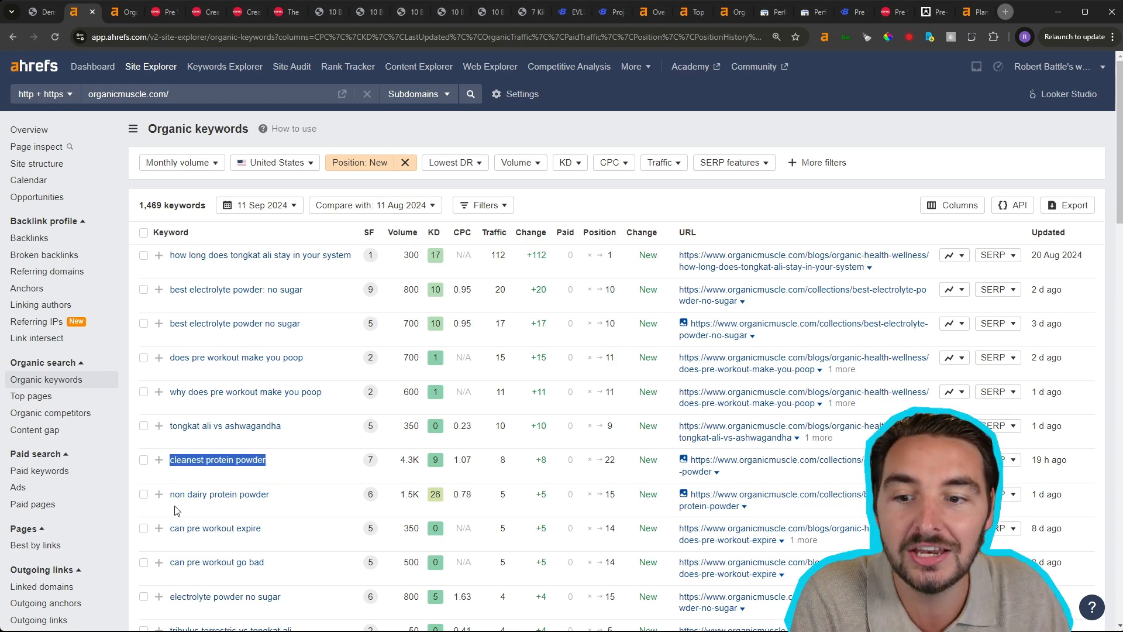
- Select the keywords "non dairy protein powder" and "cleanest protein powder" in the list
left_click_drag(175, 506, 198, 504)
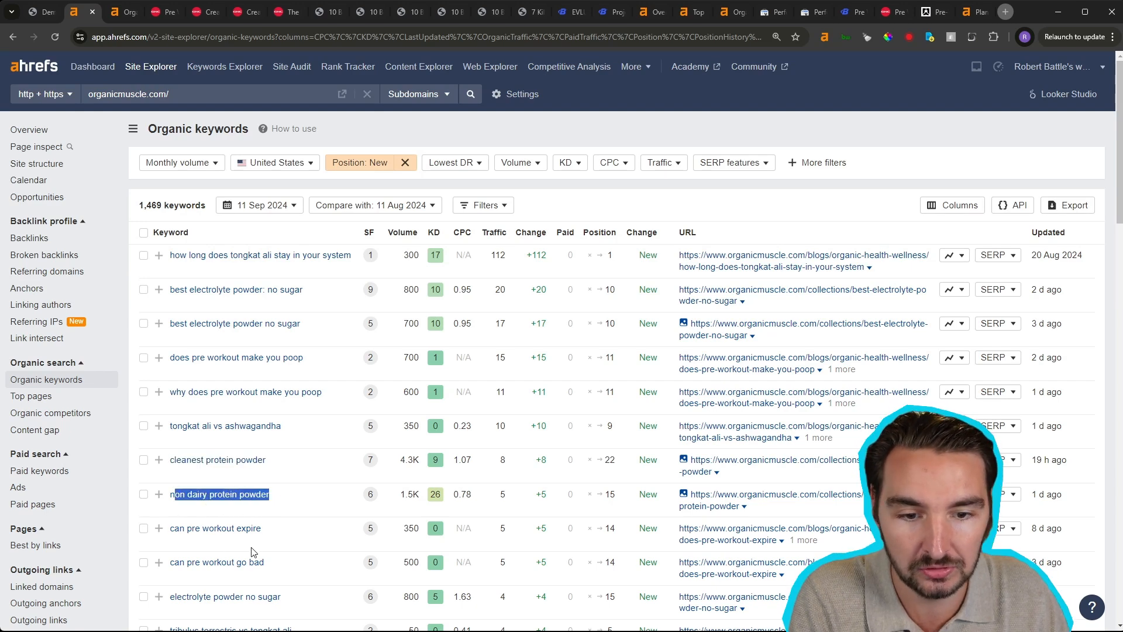
left_click(143, 495)
left_click(143, 460)
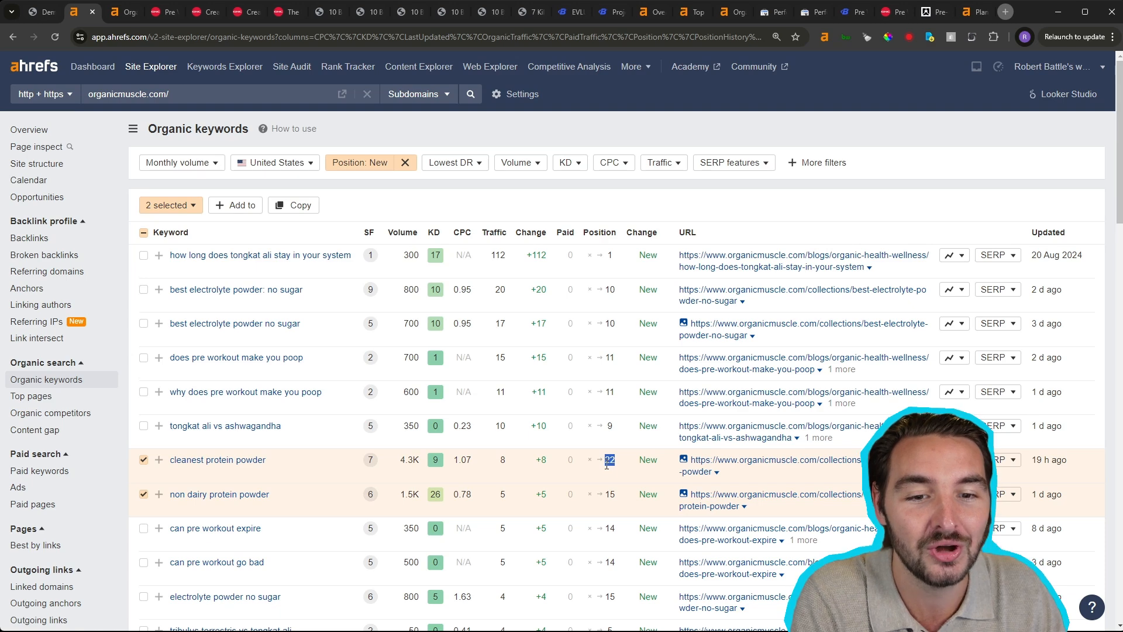
- View the position history of the keyword "cleanest protein powder", and close the chart
left_click(954, 459)
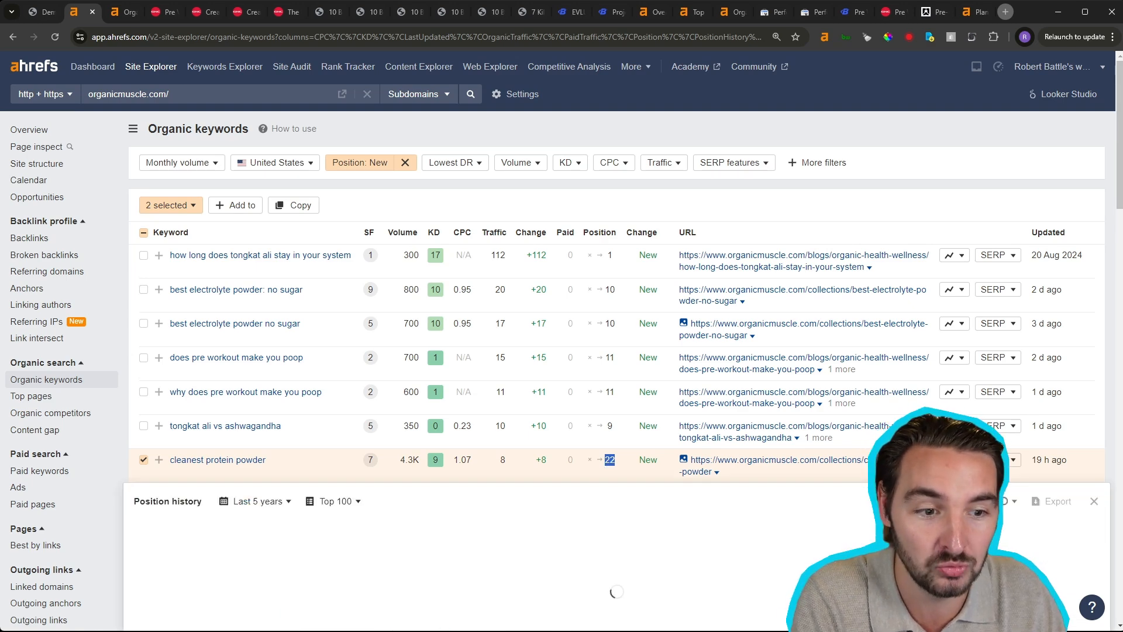
scroll(1069, 462, "down", 2)
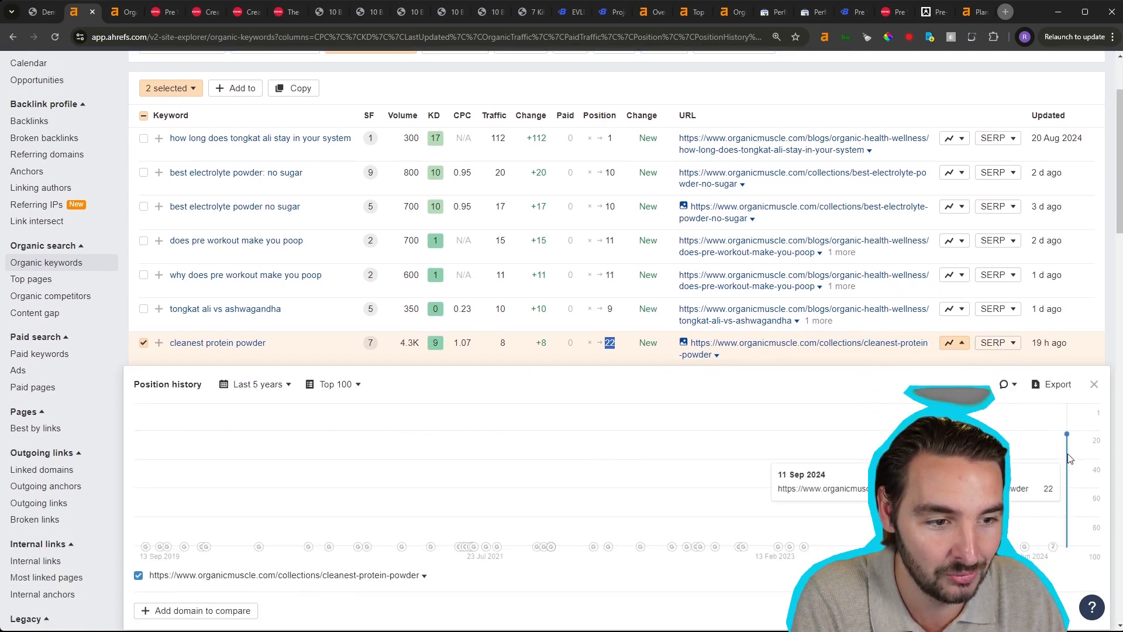
left_click(1094, 385)
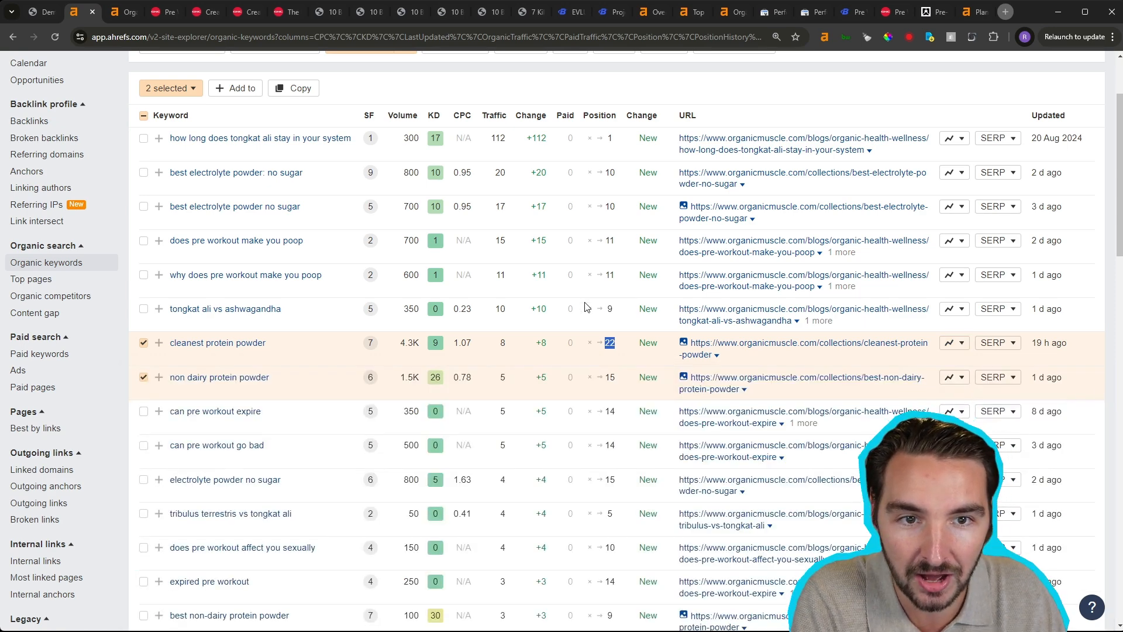
- Change the position filter from New to Improved and refresh the keyword results
scroll(586, 307, "up", 2)
left_click(373, 168)
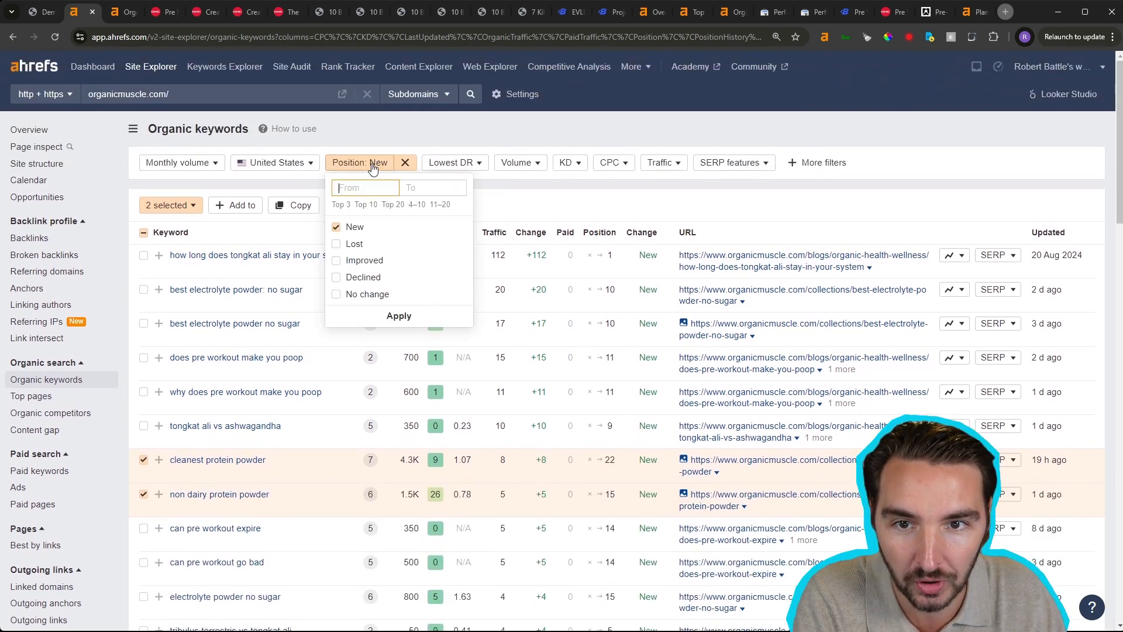
left_click(337, 260)
left_click(336, 227)
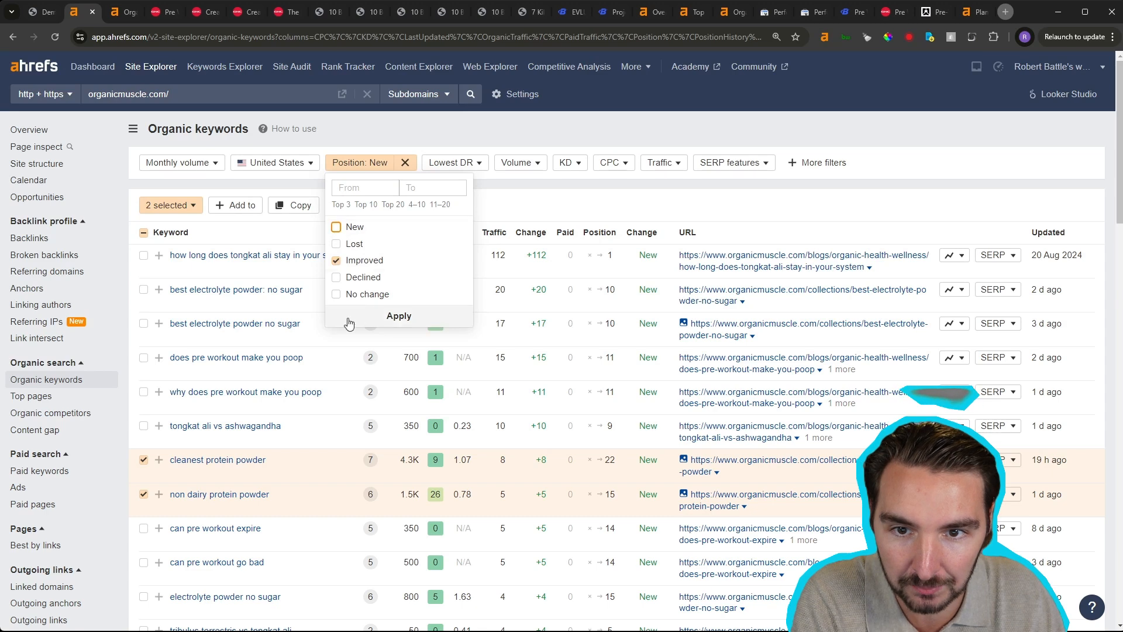
left_click(349, 321)
left_click(169, 195)
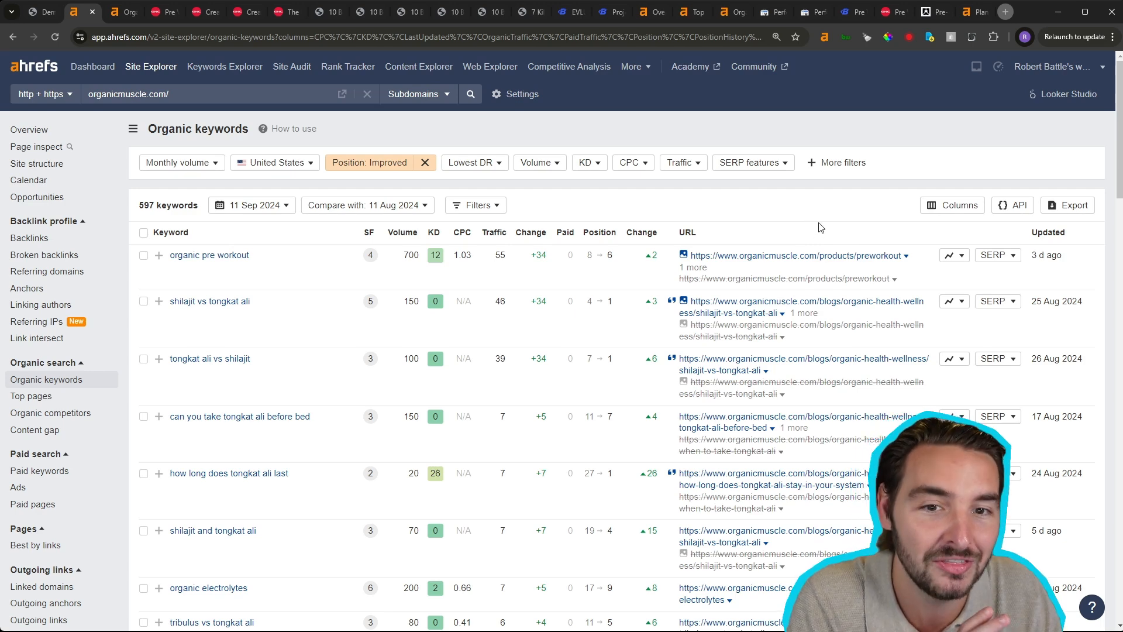
- Examine the position history of "shilajit vs tongkat ali" over the last 6 months, and close the chart
left_click(962, 301)
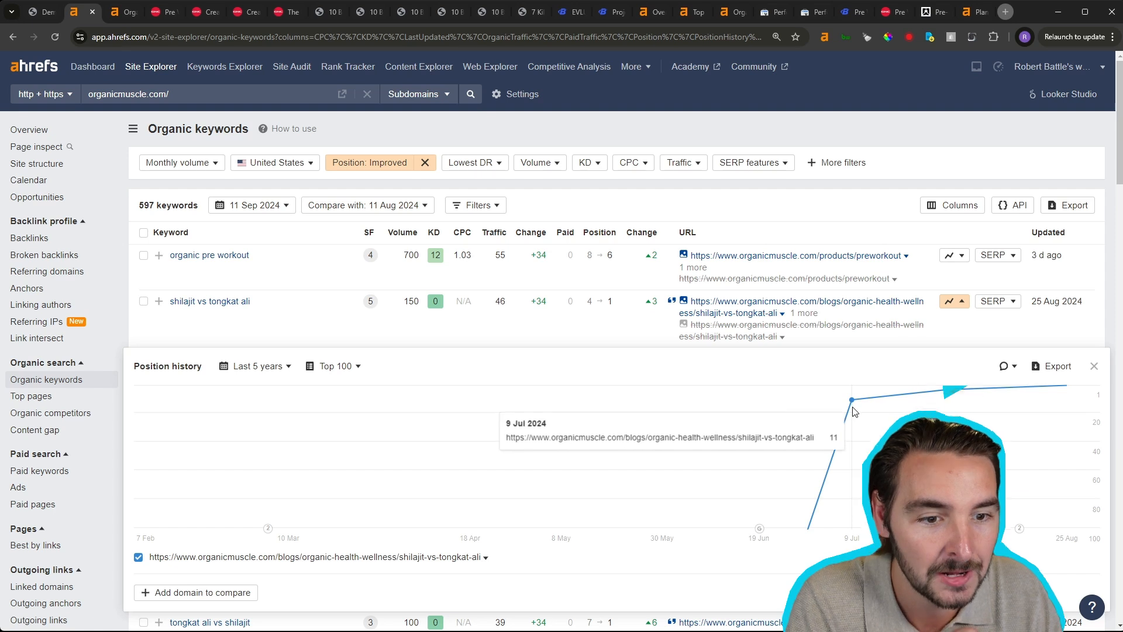
left_click(281, 367)
left_click(253, 420)
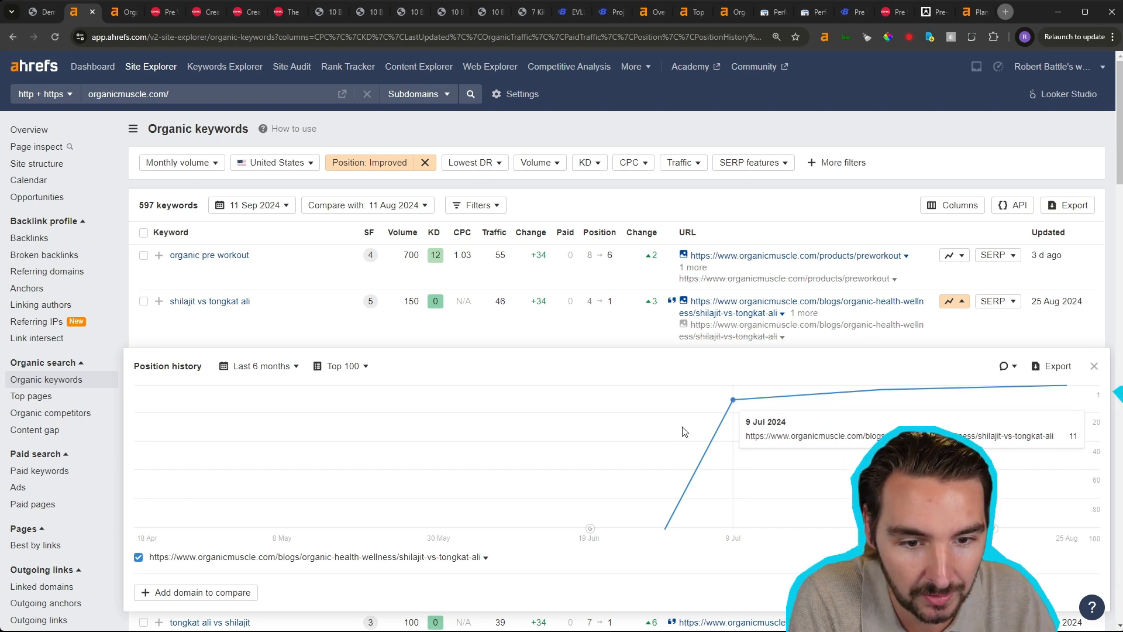
mouse_move(734, 403)
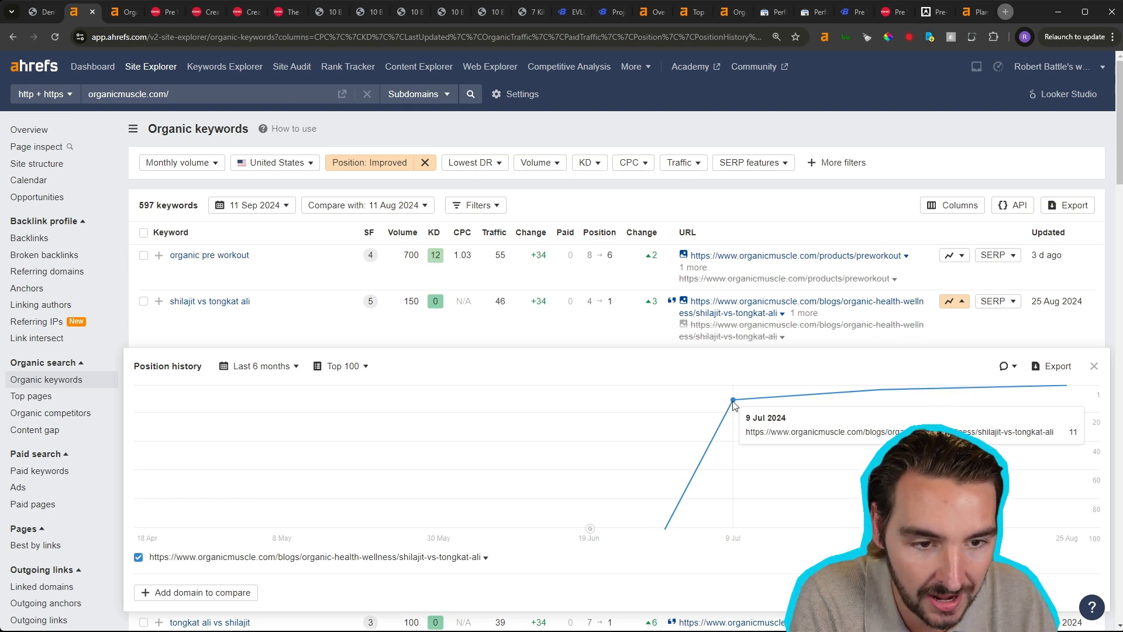
mouse_move(880, 398)
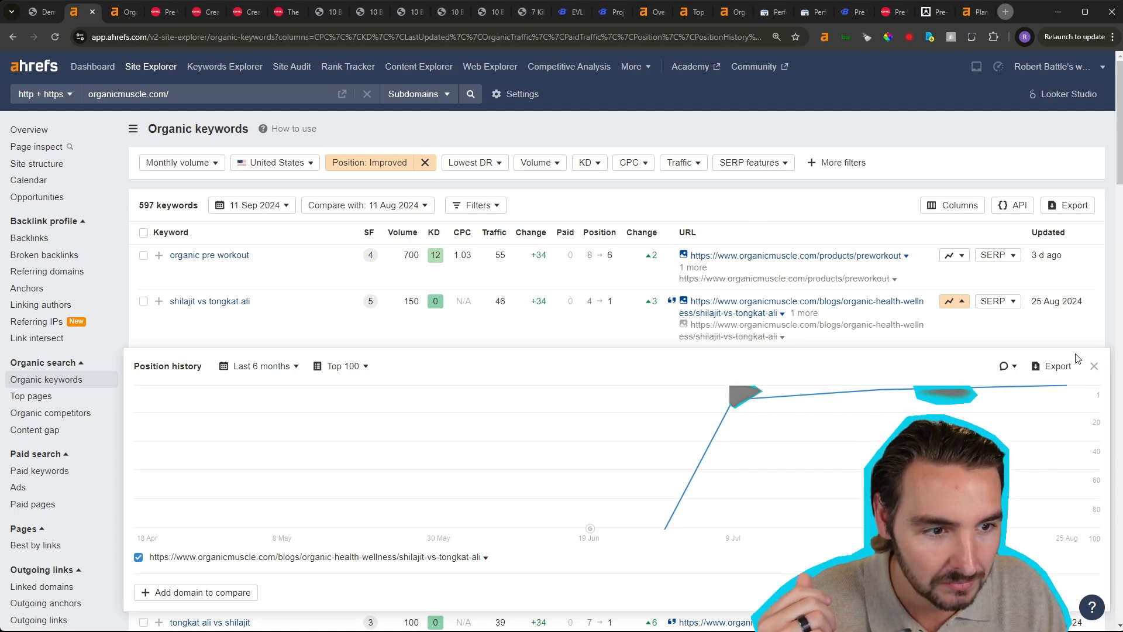
left_click(1093, 365)
- Chart the position history of "organic pre workout" for only the /collections/organic-pre-workout and /products/preworkout URLs
left_click(955, 255)
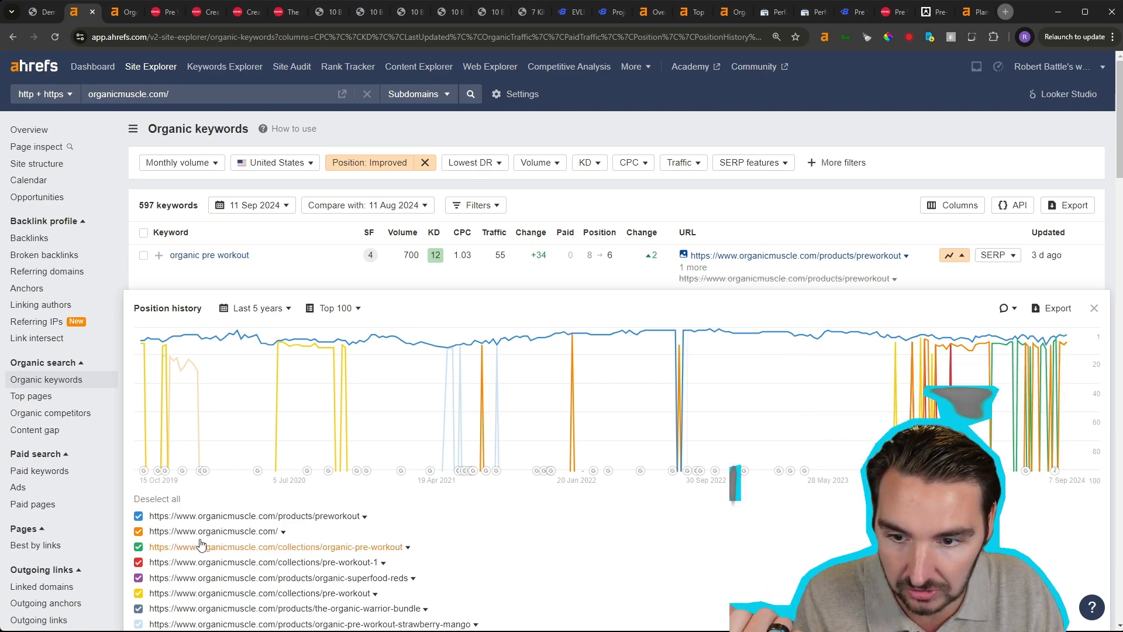
left_click(149, 499)
left_click(138, 546)
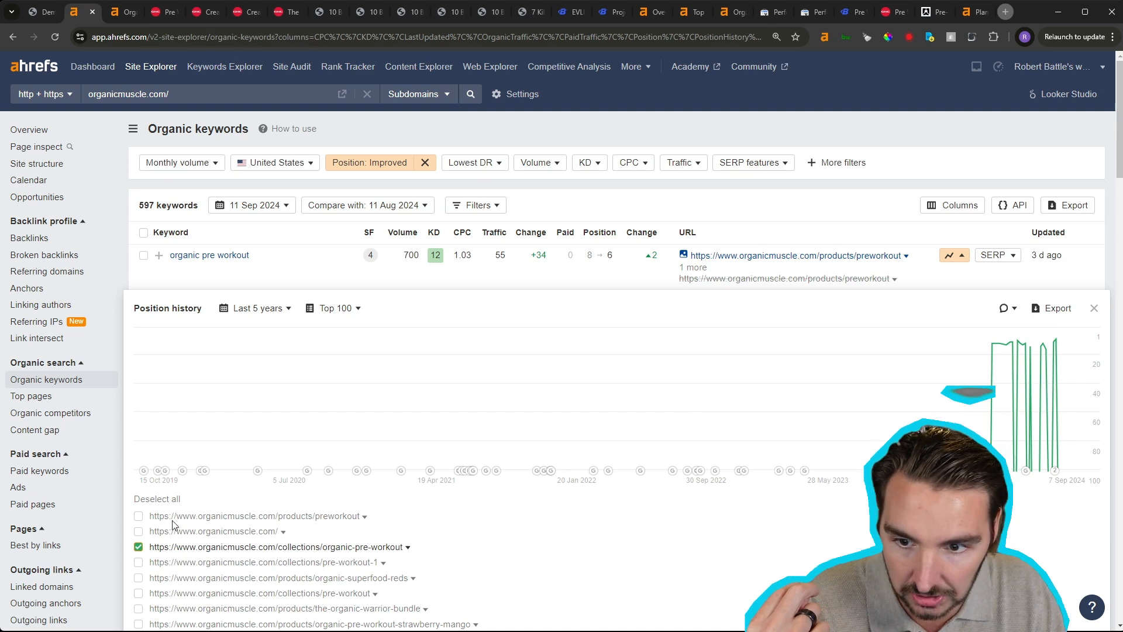
left_click(138, 517)
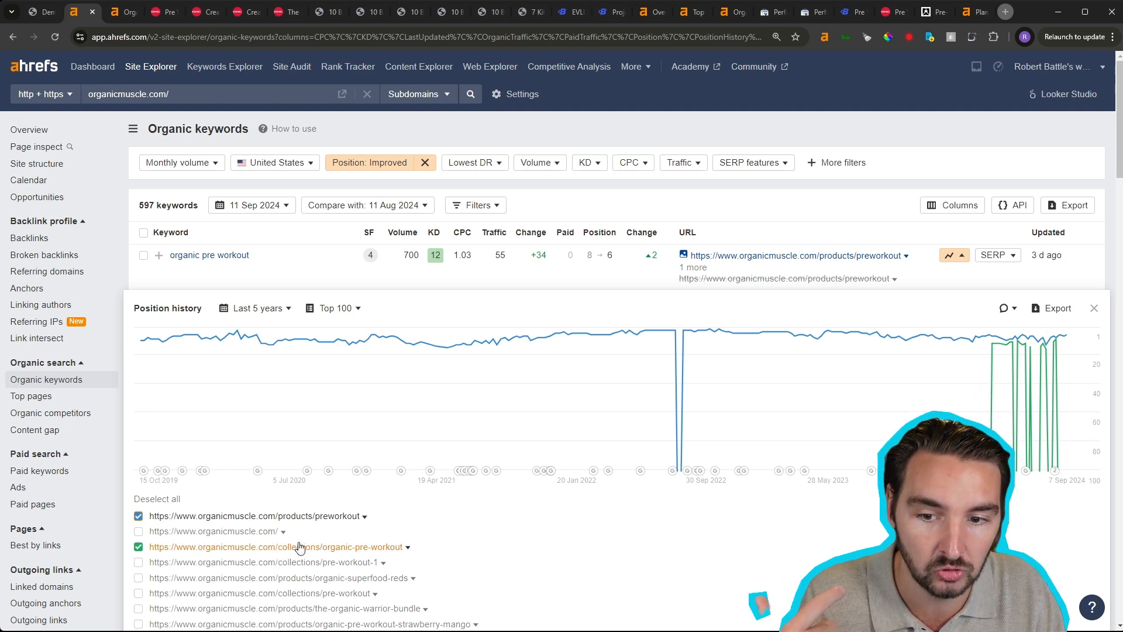
- Open the Site Explorer overview of the /collections/organic-pre-workout URL in a new tab and switch to it
left_click(409, 549)
middle_click(501, 483)
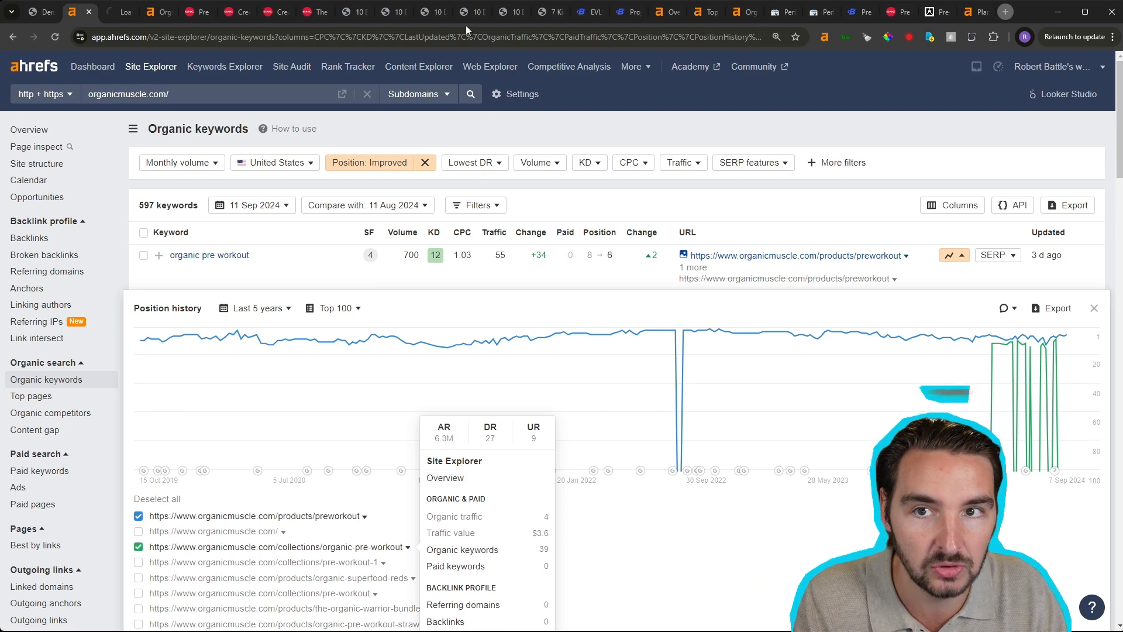
left_click(117, 13)
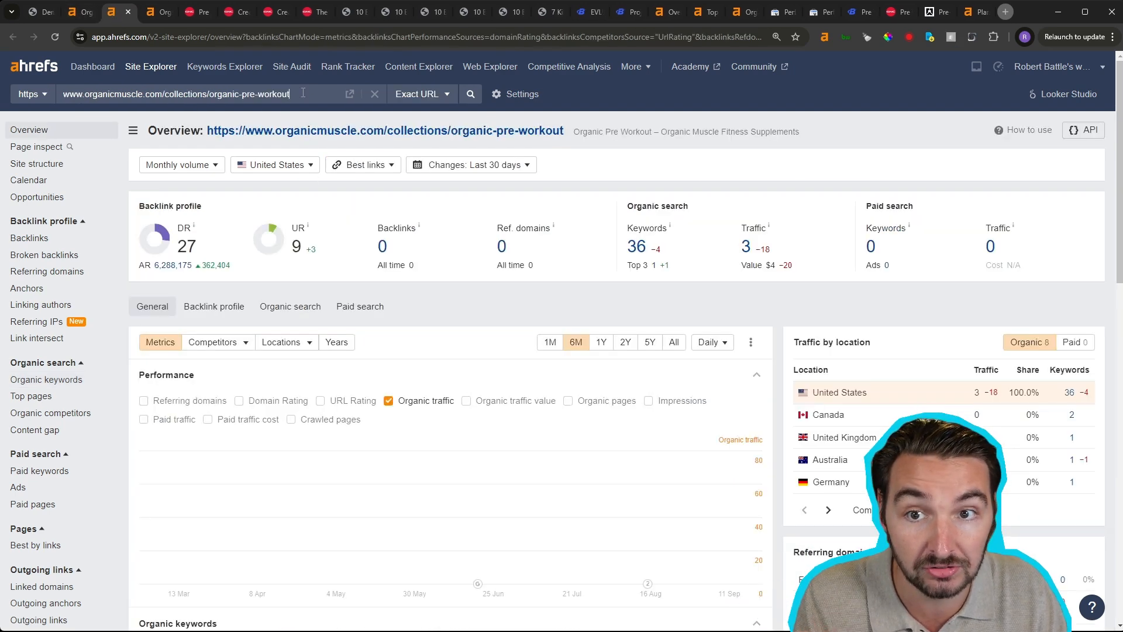
- Examine the page's organic traffic and keyword charts, hiding and restoring the 4–10, 11–20, 21–50 and 51+ ranking ranges
scroll(405, 339, "down", 4)
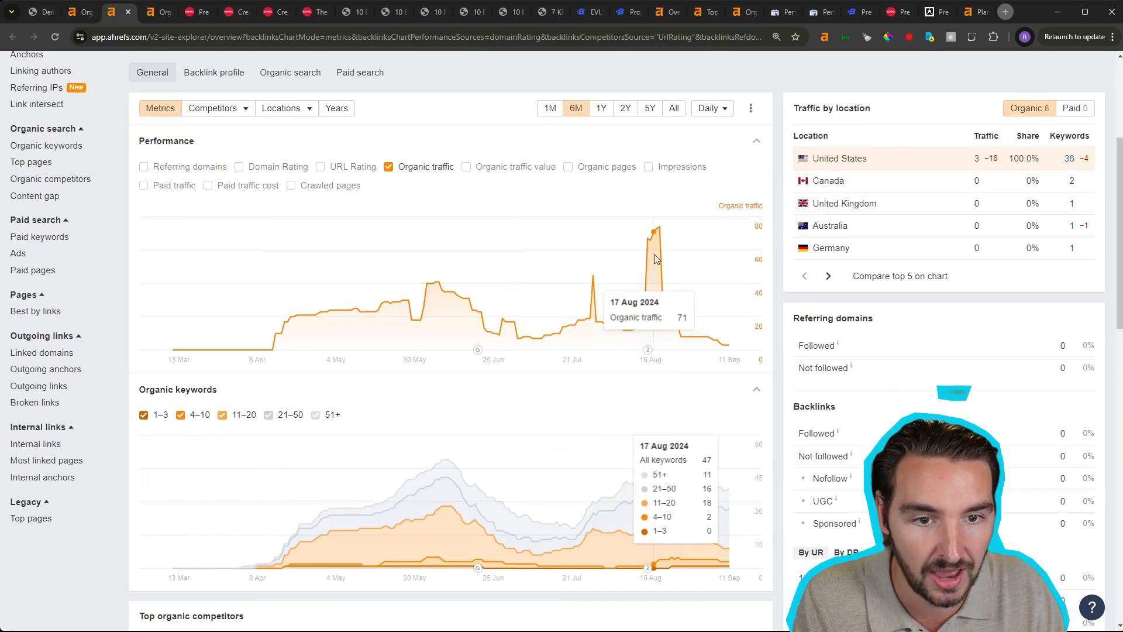
scroll(696, 403, "down", 1)
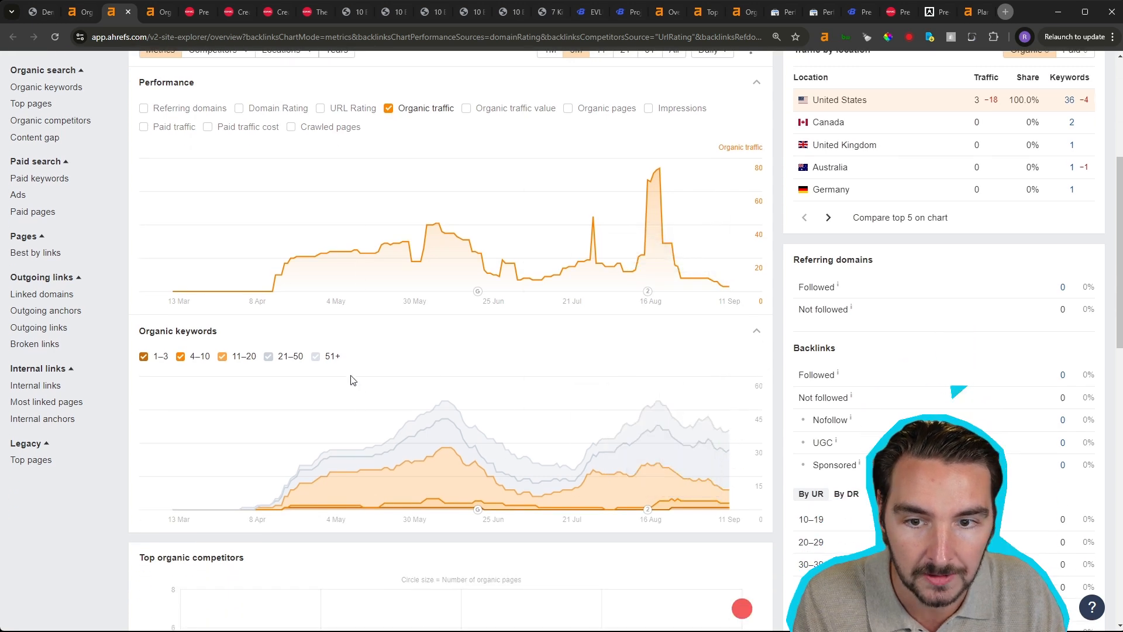
left_click(316, 356)
left_click(294, 358)
left_click(223, 357)
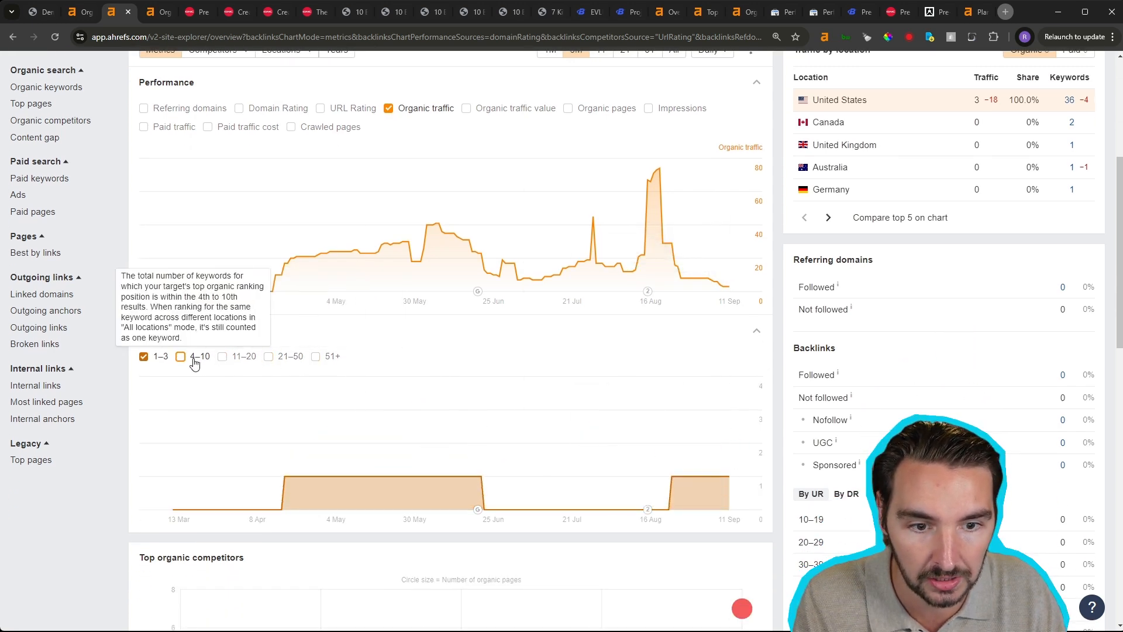
left_click(223, 357)
left_click(268, 357)
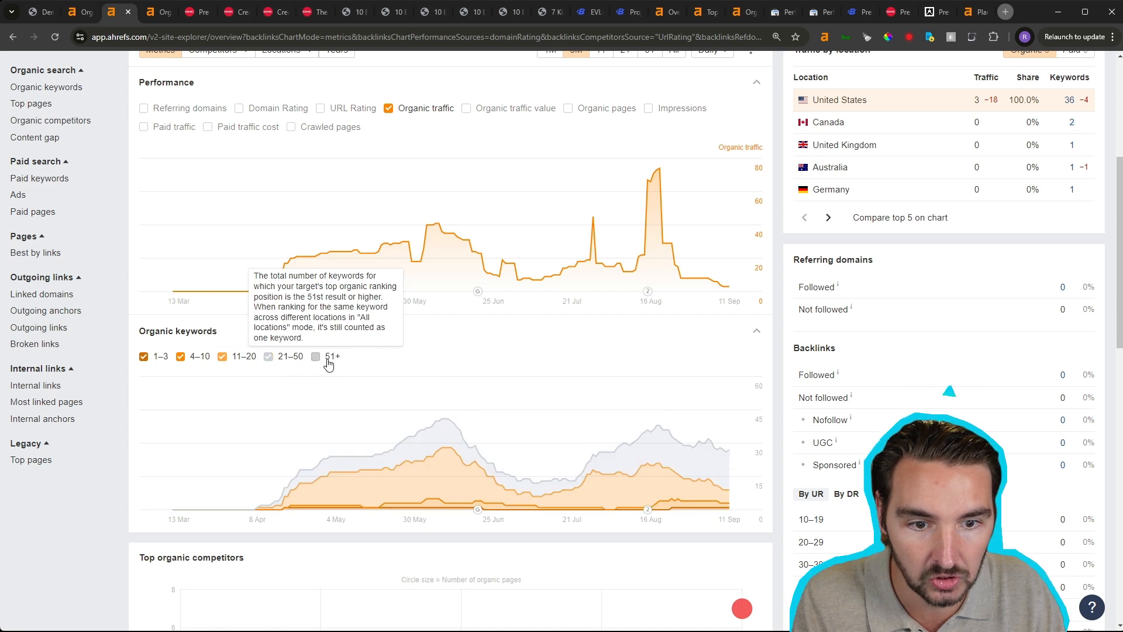
left_click(316, 357)
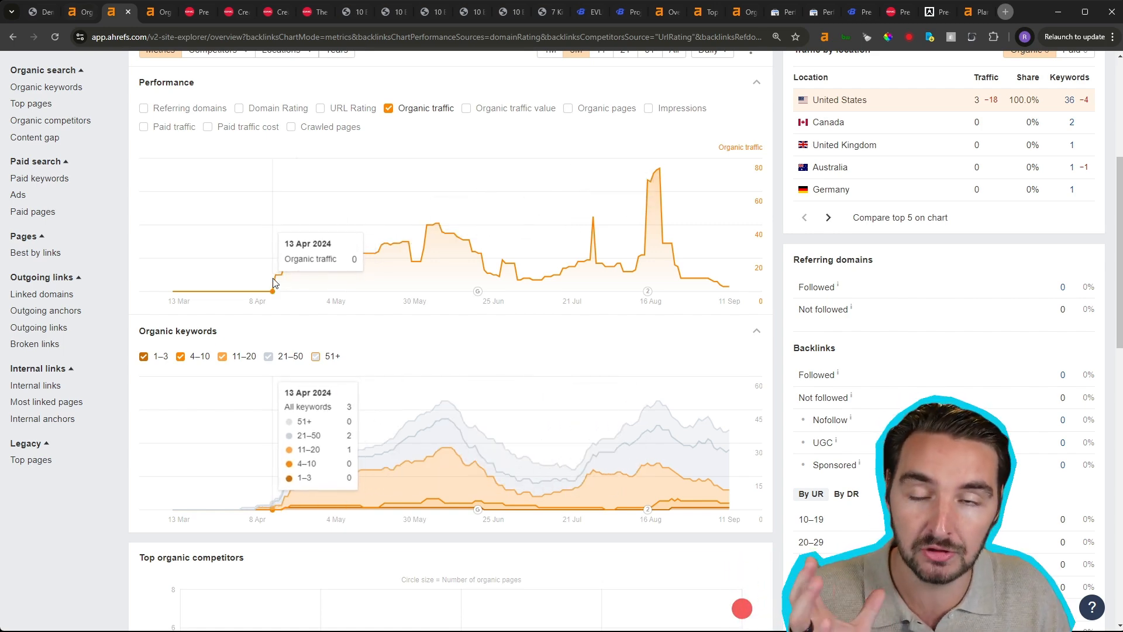
- Return to the organic keywords report, hide and restore the /collections/organic-pre-workout line in the "organic pre workout" position history, and close the chart
left_click(82, 19)
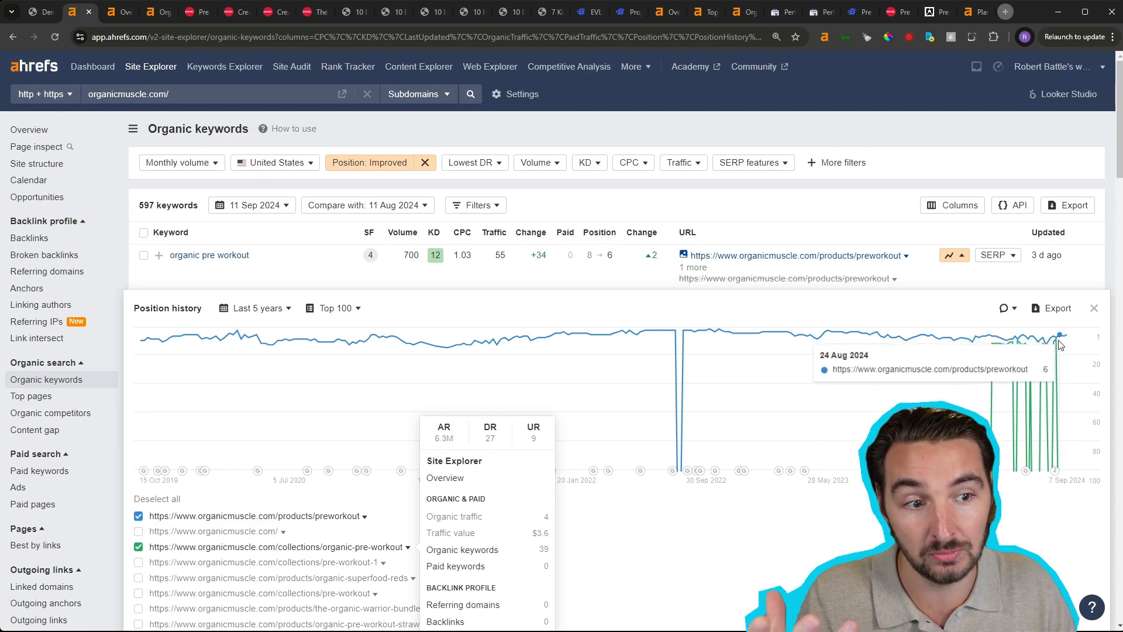
left_click(139, 549)
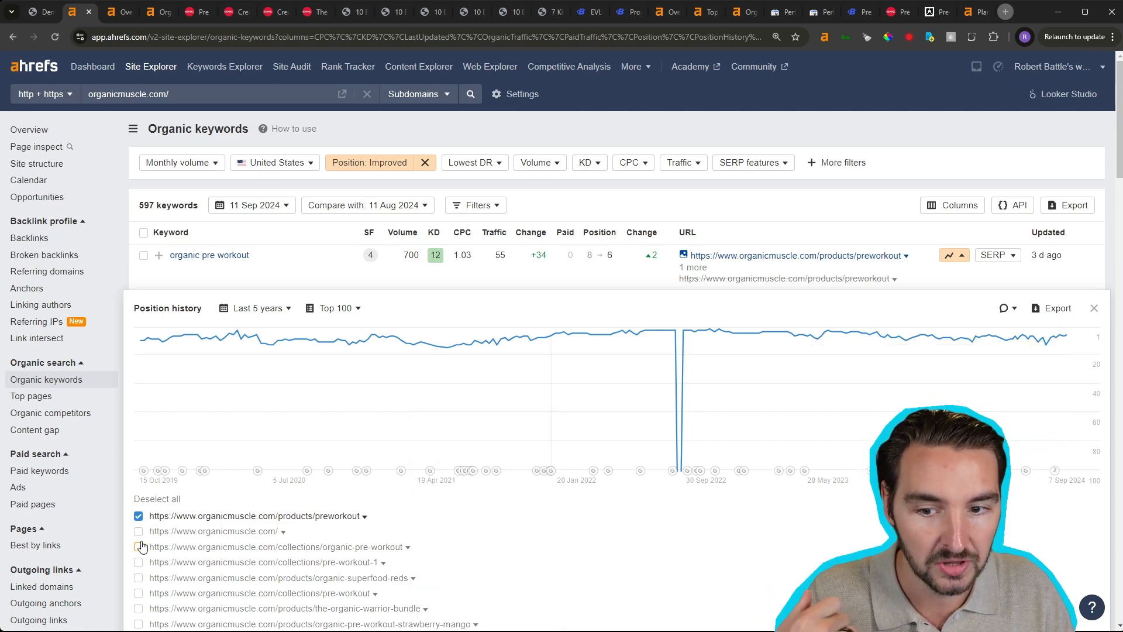
left_click(138, 549)
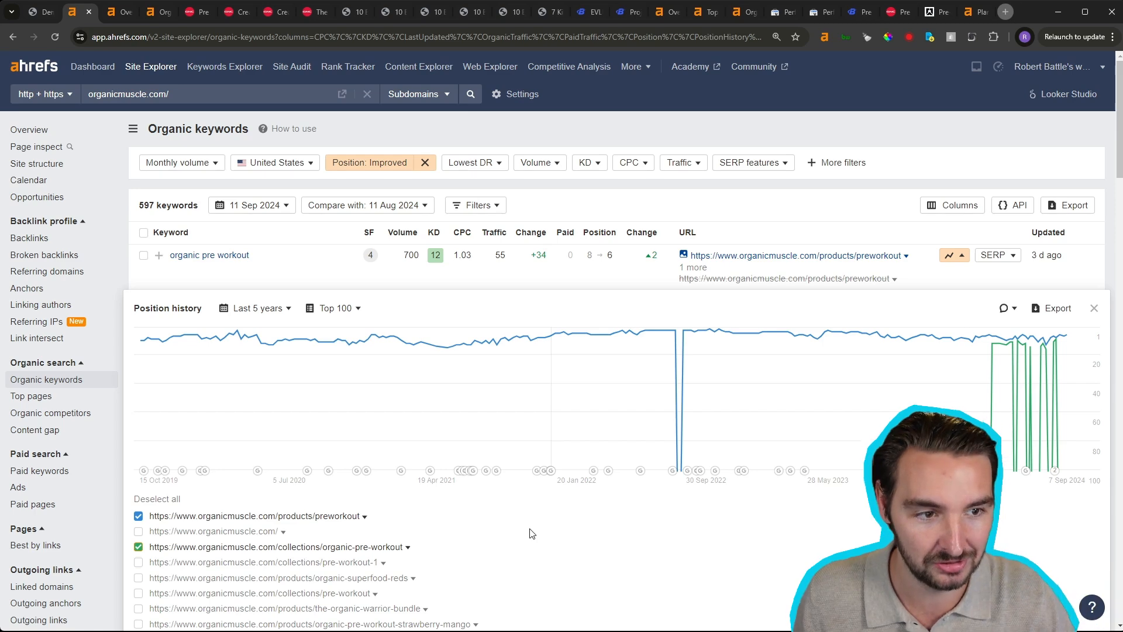
left_click(1092, 308)
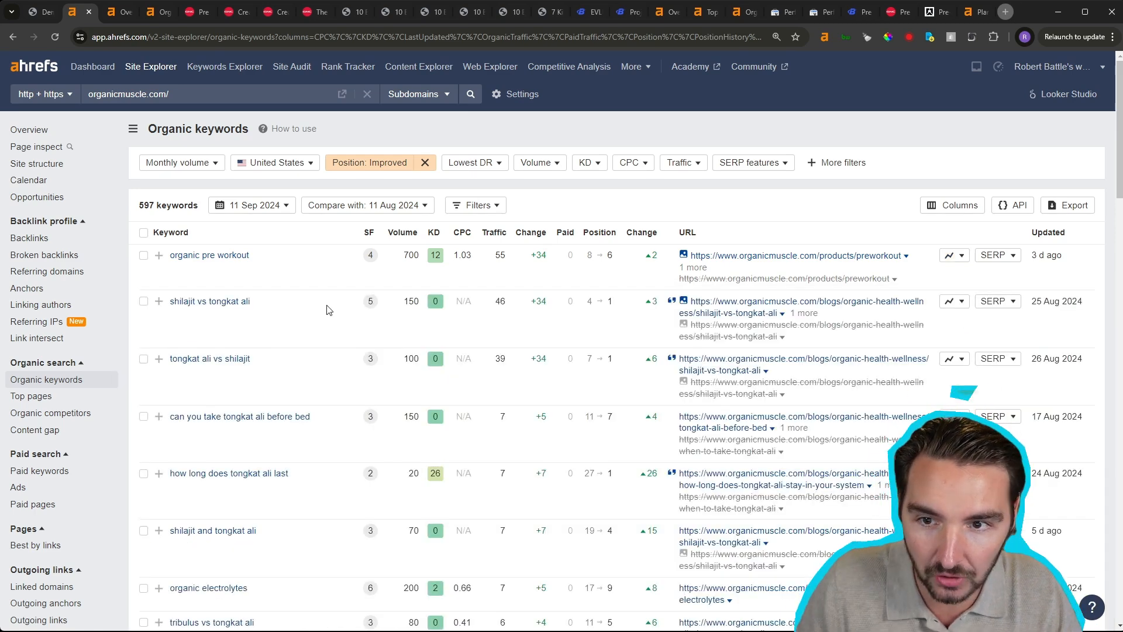
- Change the keyword position filter from Improved to Lost and Declined, and load the filtered results
left_click(382, 166)
left_click(383, 166)
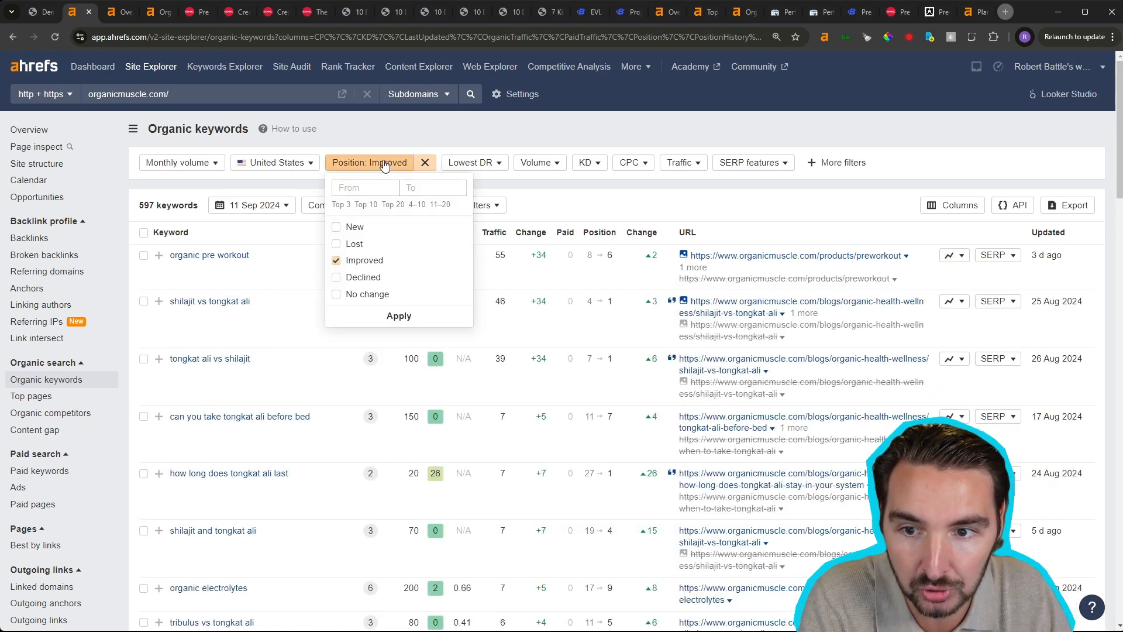
scroll(602, 494, "down", 2)
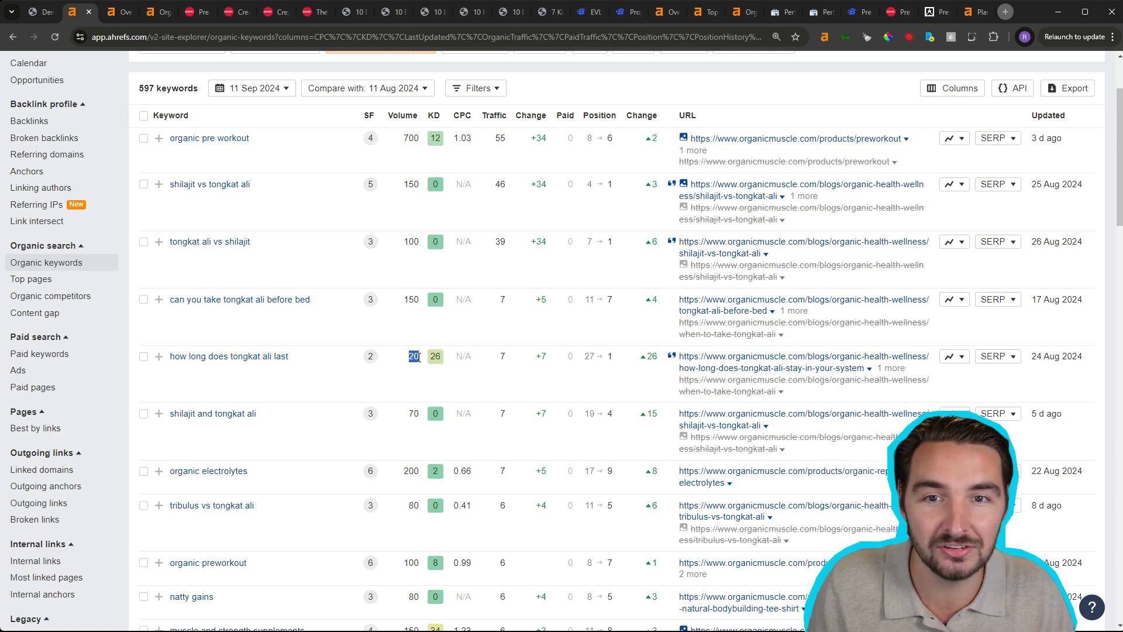
scroll(622, 86, "up", 2)
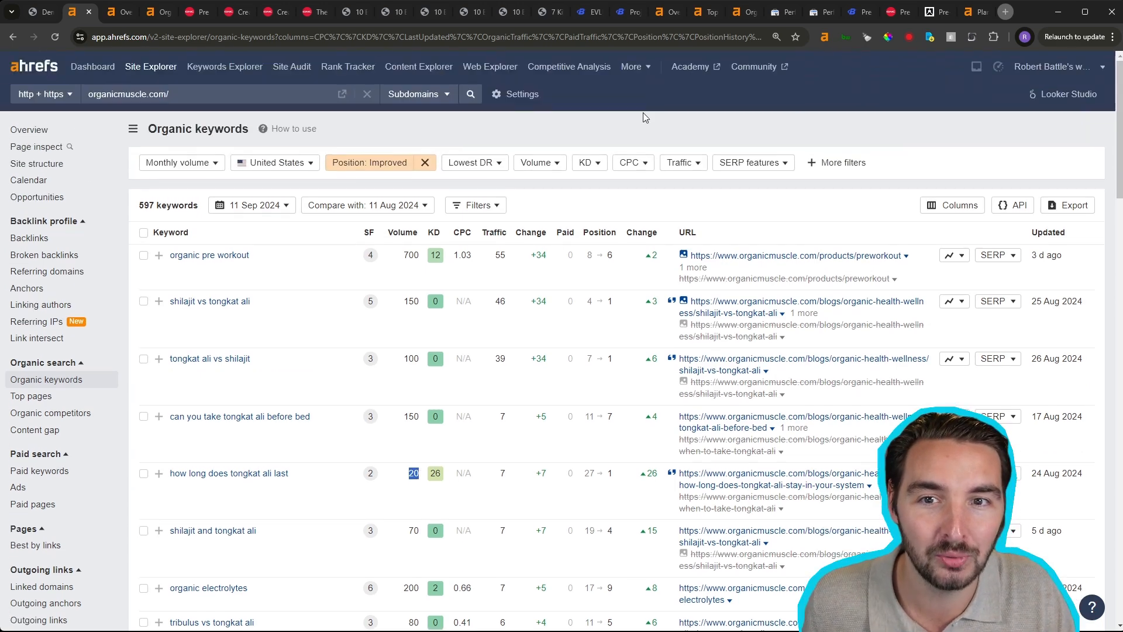
left_click(403, 171)
left_click(336, 277)
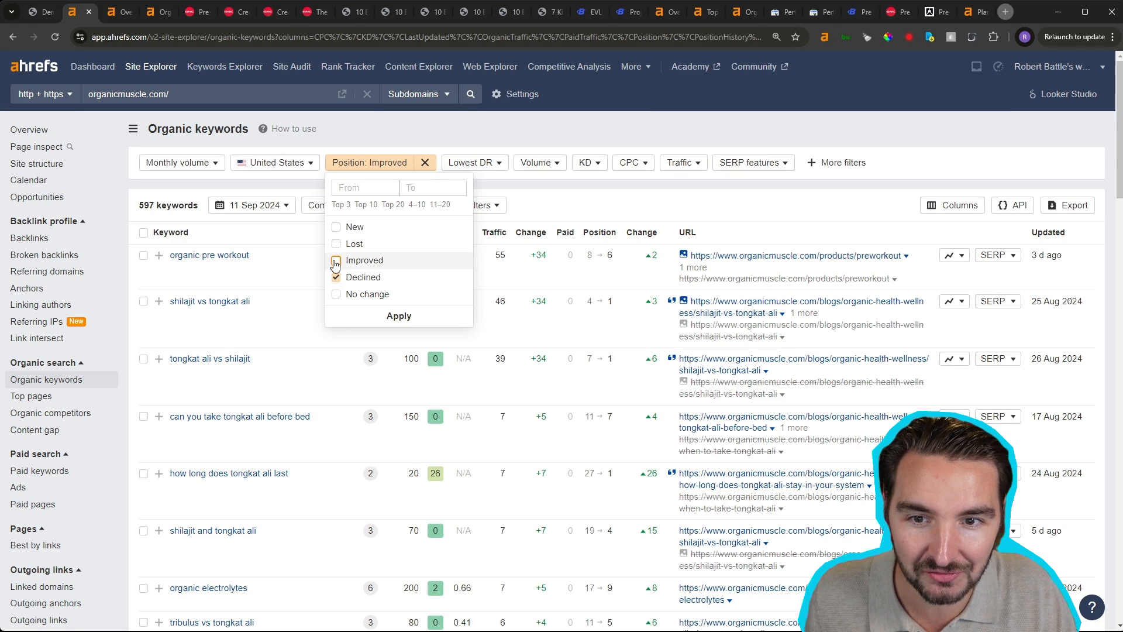
left_click(337, 260)
left_click(336, 244)
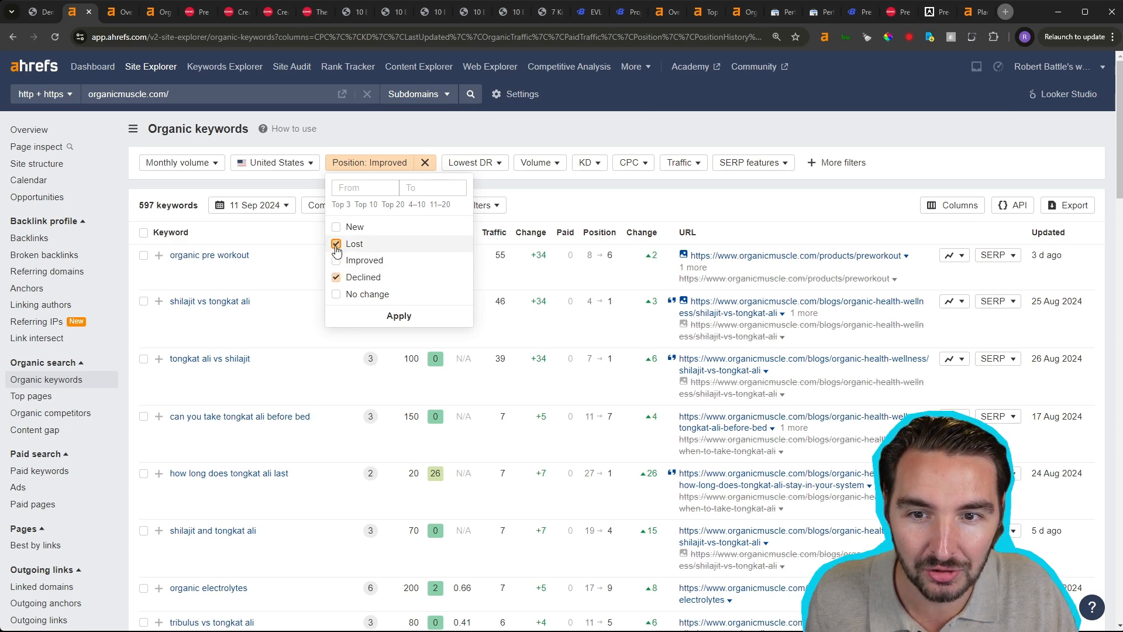
left_click(397, 316)
left_click(175, 195)
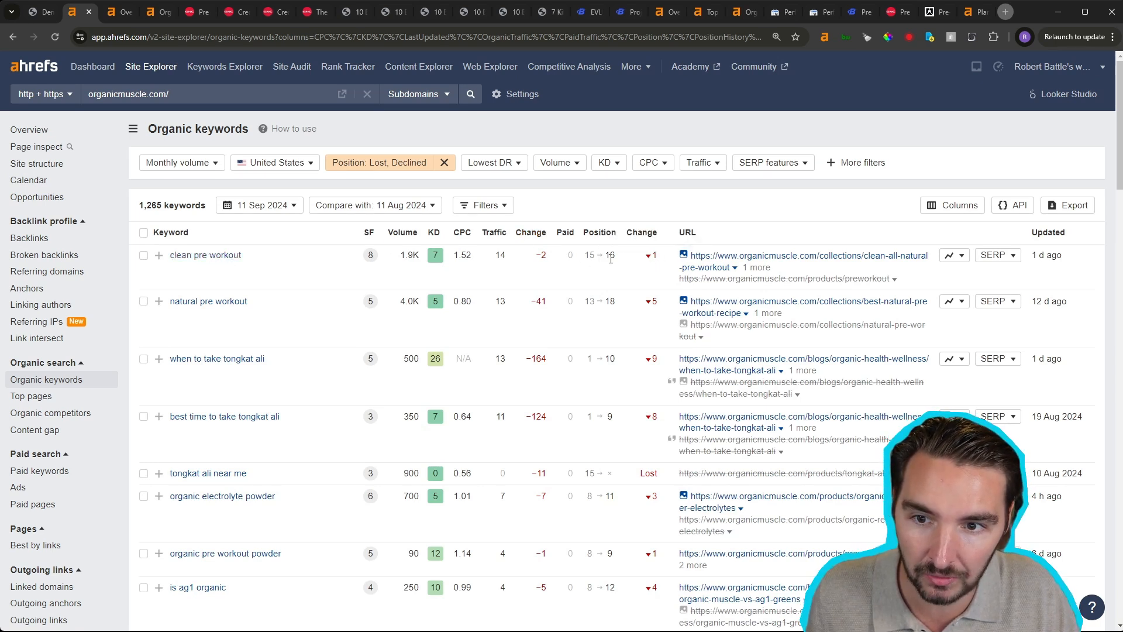
- Examine the position history of "natural pre workout" over the last 30 days and of "clean pre workout" over 5 years, closing each chart
left_click(948, 303)
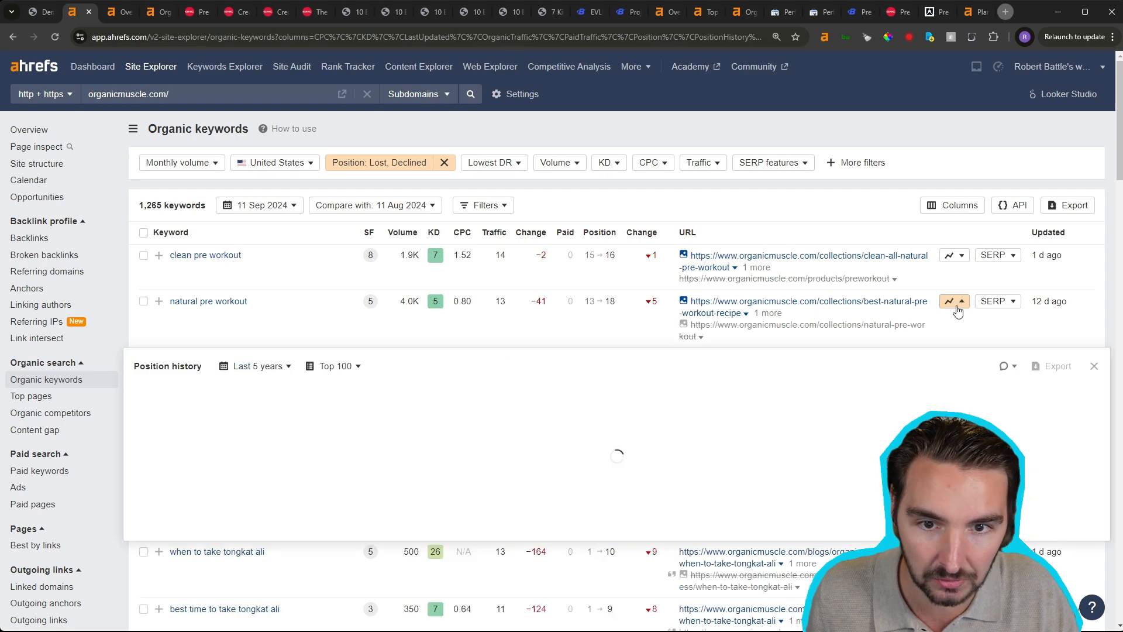
mouse_move(1071, 432)
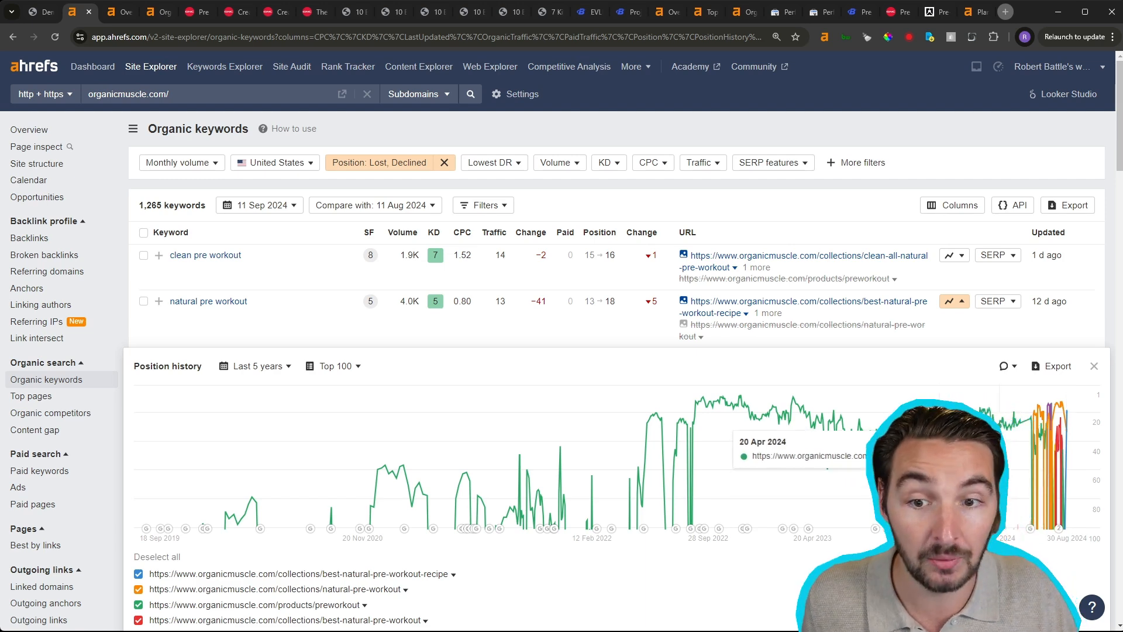
left_click(279, 370)
left_click(258, 386)
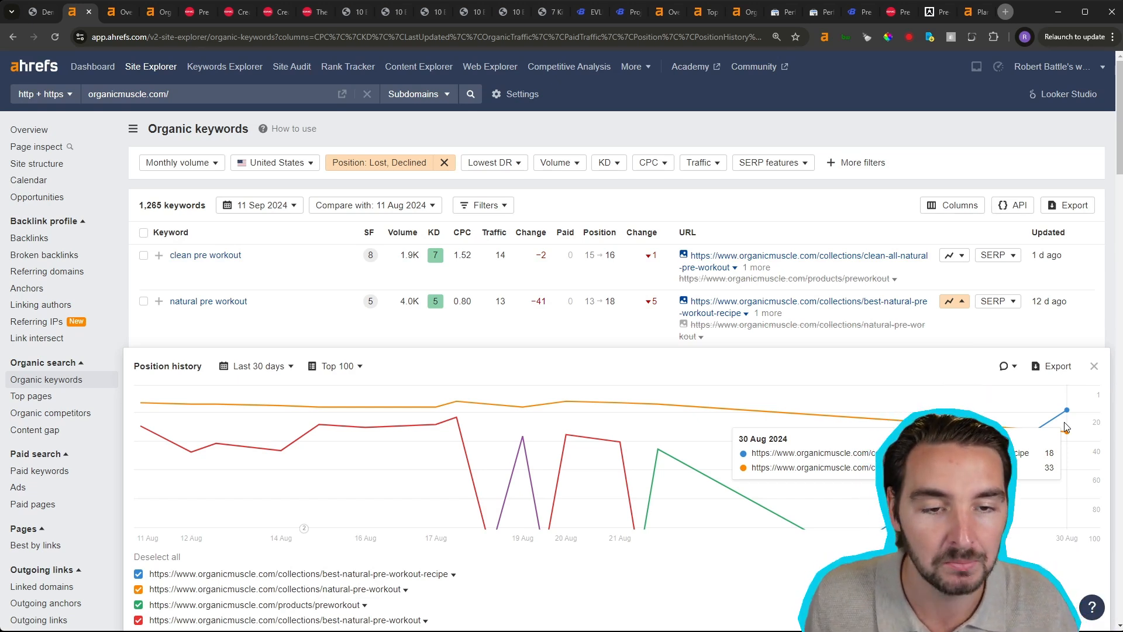
left_click(1094, 366)
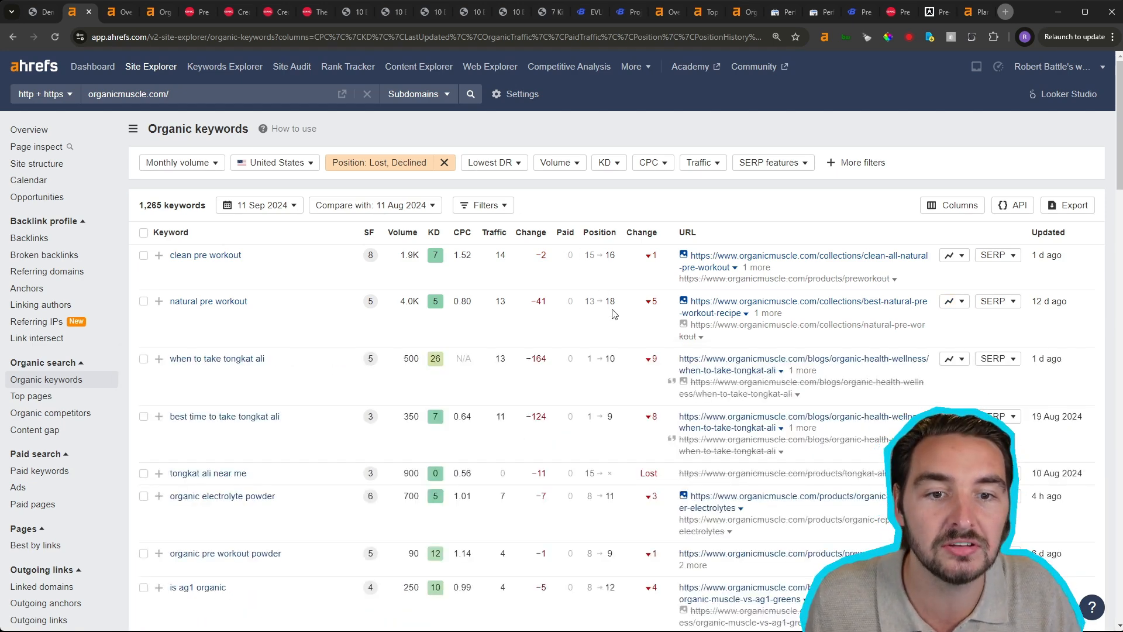
left_click(962, 256)
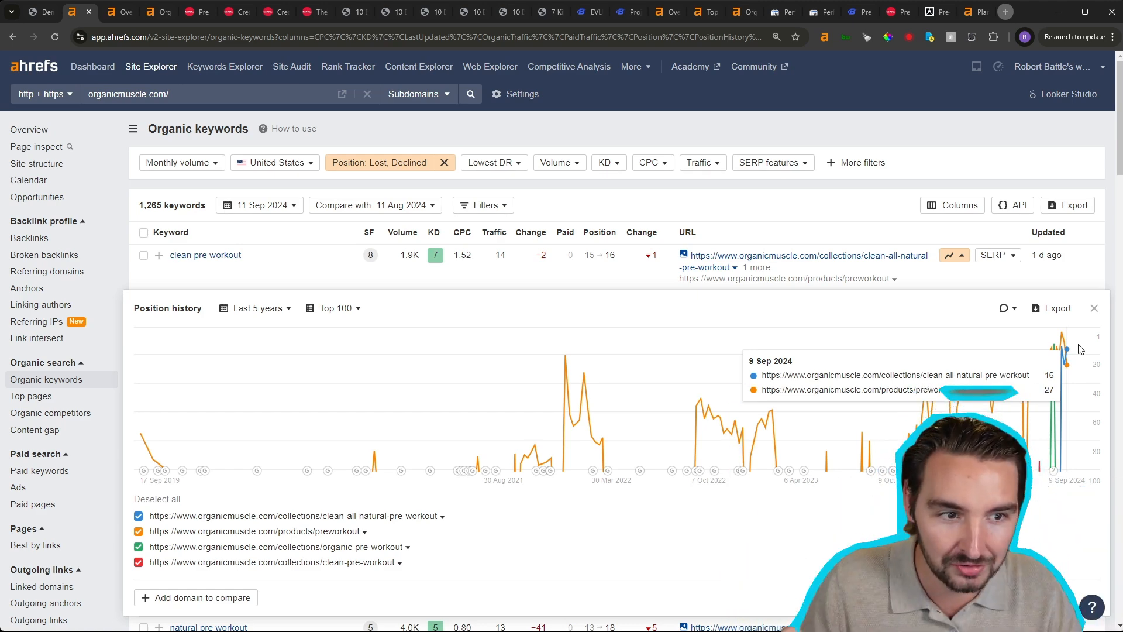
left_click(1094, 308)
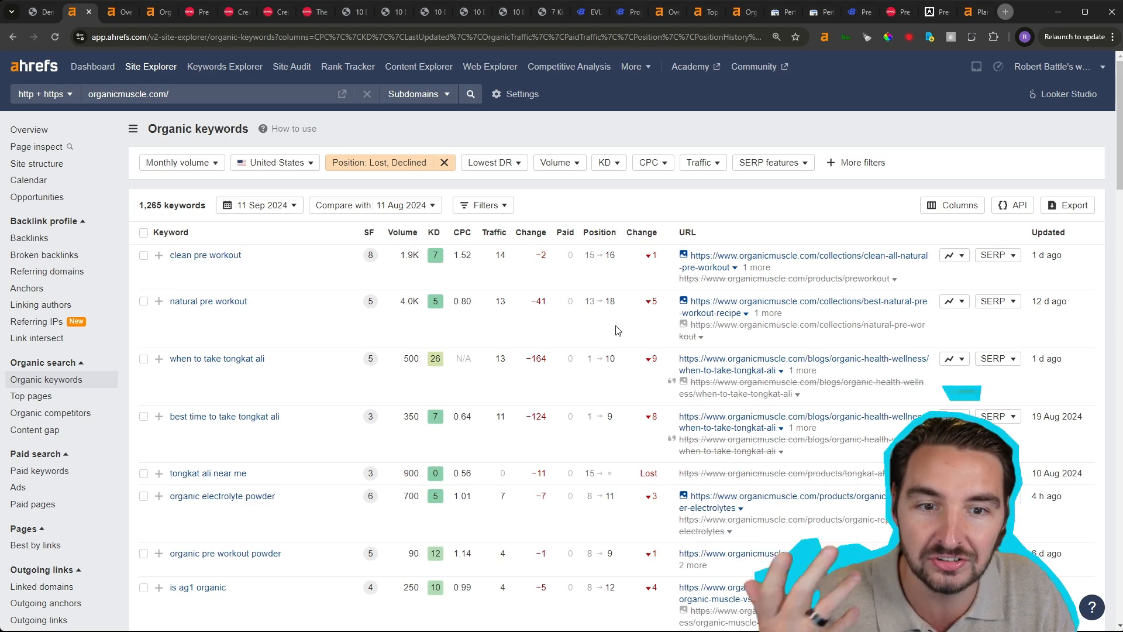
- Look through the lost and declined keywords and chart the position history of "organic vanilla protein powder"
scroll(445, 380, "down", 2)
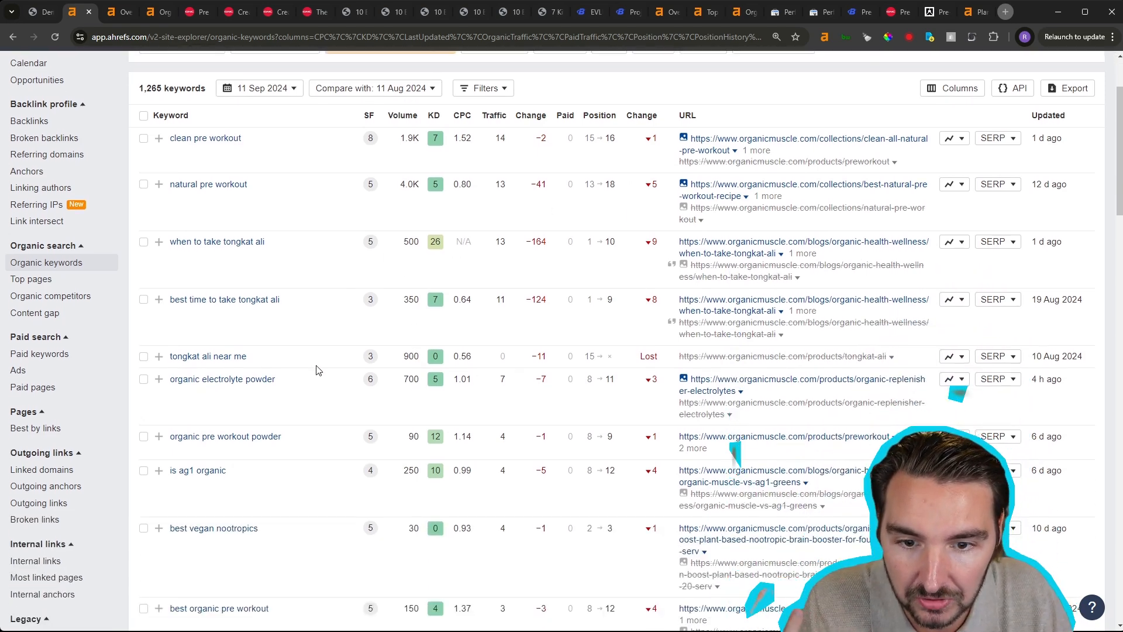
scroll(318, 369, "down", 8)
scroll(318, 372, "down", 3)
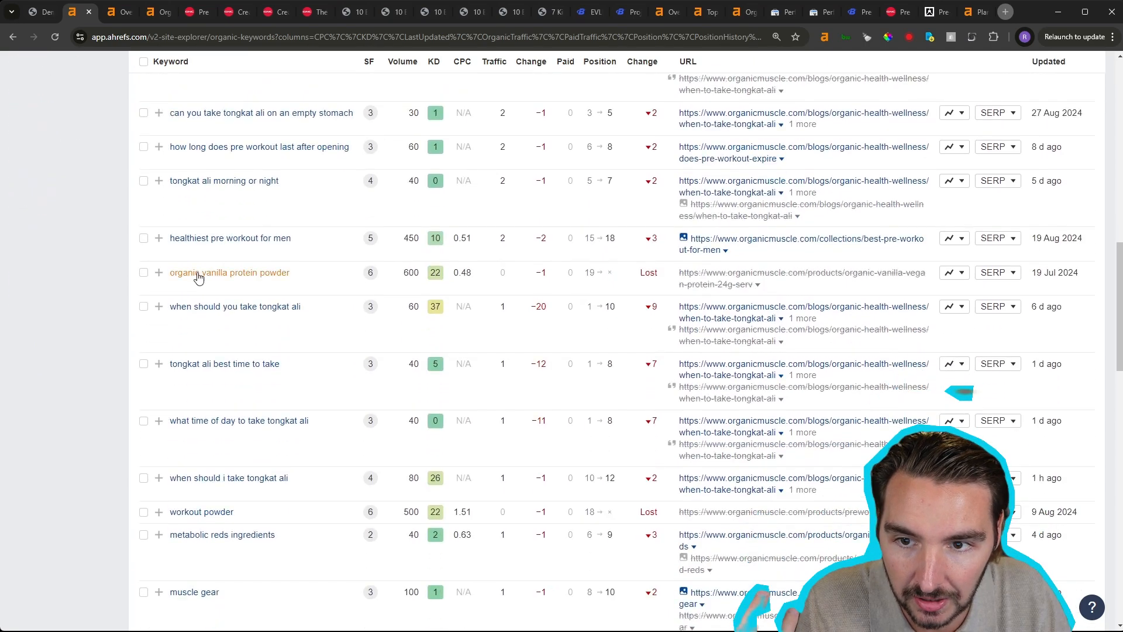
scroll(308, 286, "up", 5)
scroll(308, 286, "down", 4)
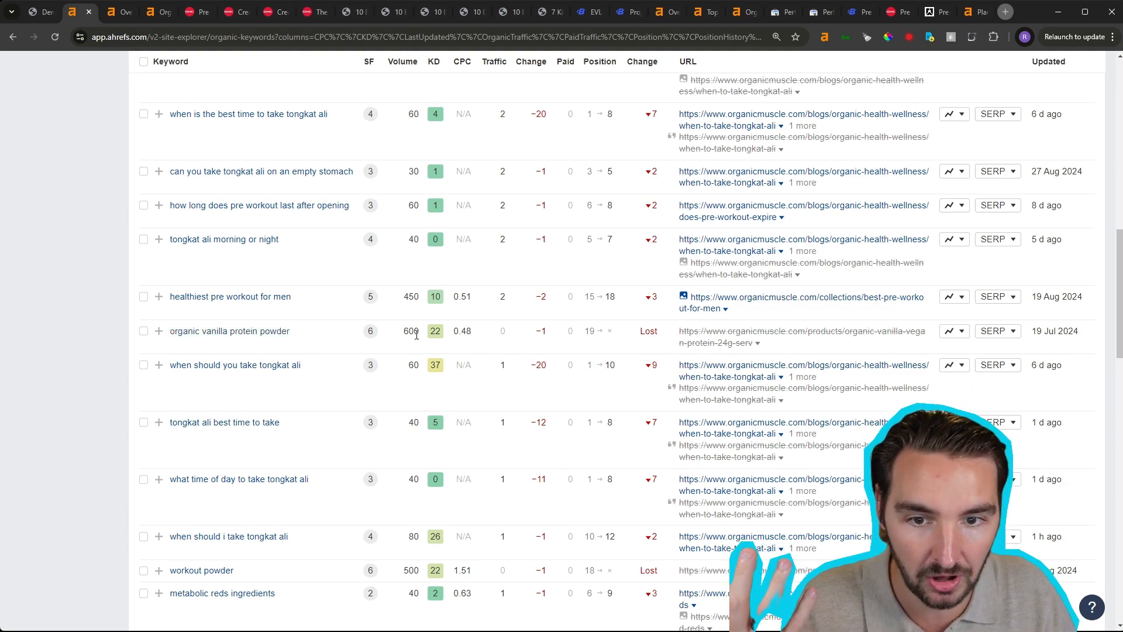
left_click(960, 332)
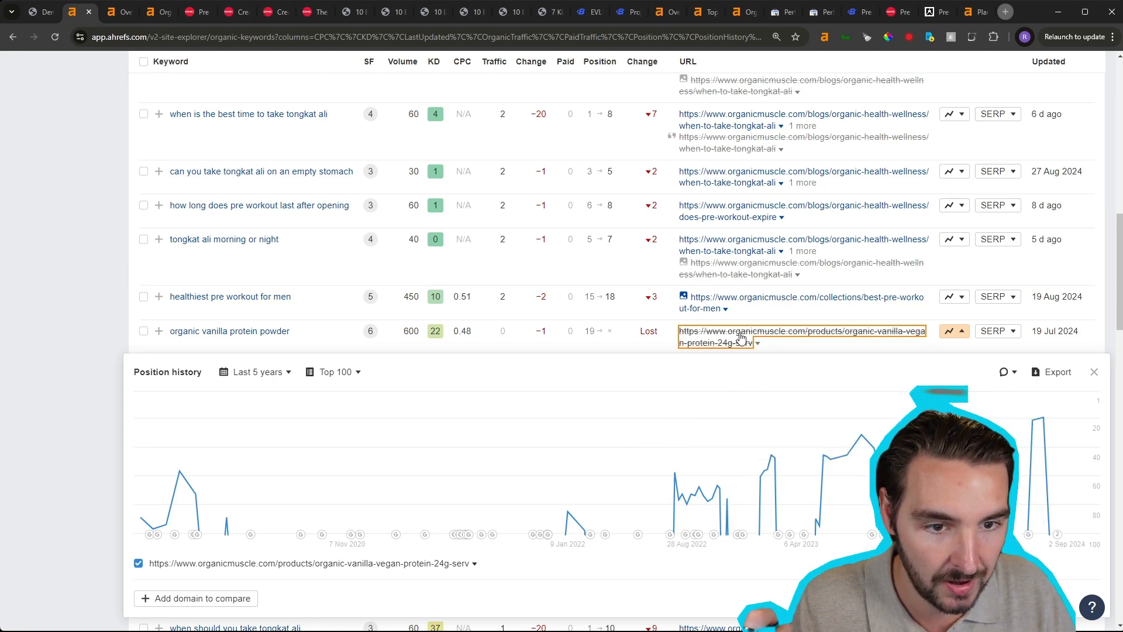
- Open the keyword's lost product page in a new tab and check its FAQ answers on pre-workout timing, protein quality and the need for supplements
left_click(787, 341)
left_click(141, 16)
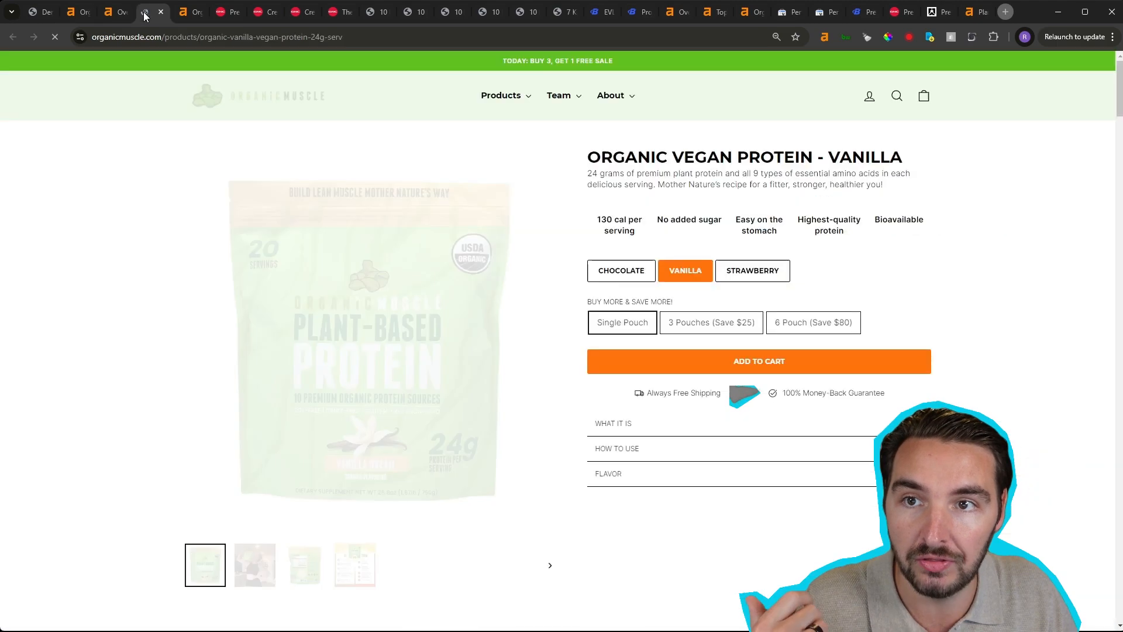
left_click_drag(1121, 95, 1121, 367)
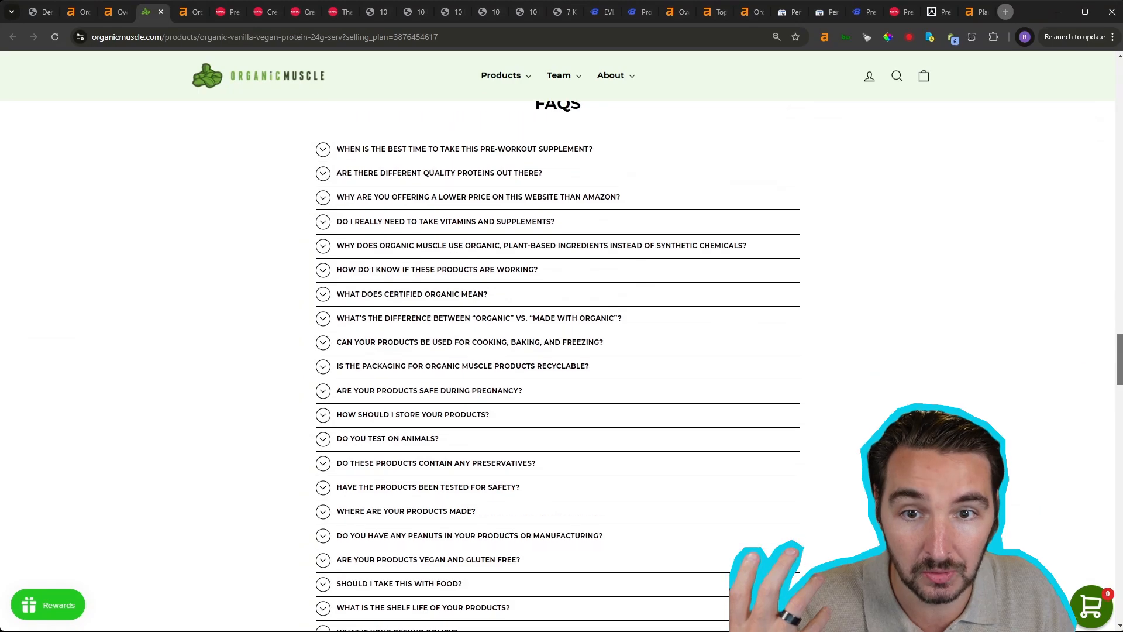
left_click(388, 151)
left_click(388, 151)
left_click(446, 174)
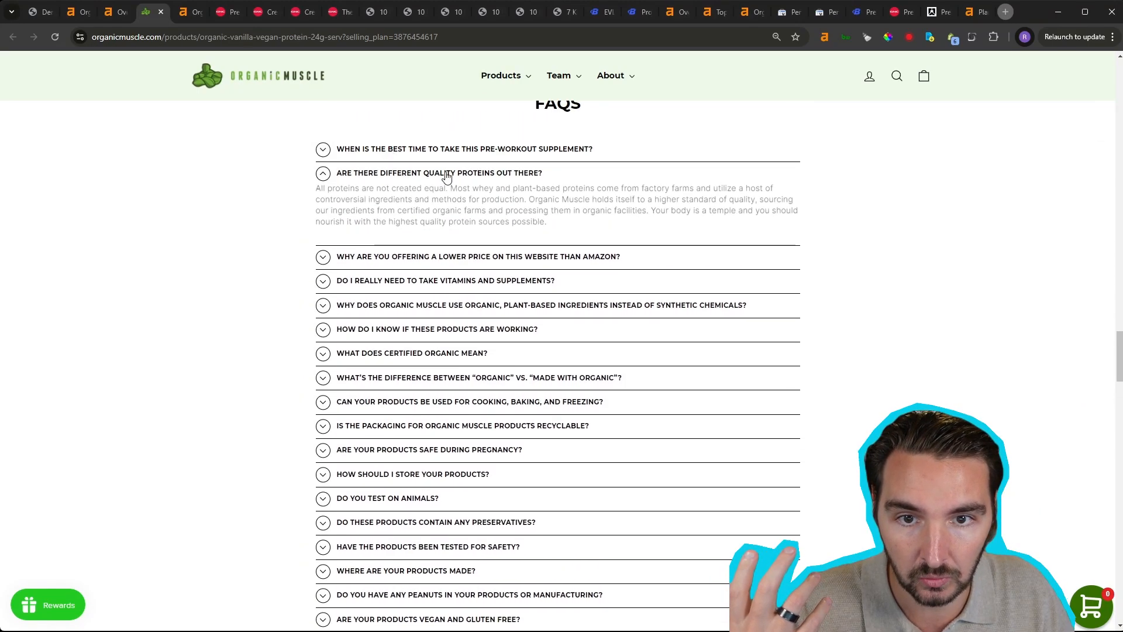
left_click(446, 174)
left_click(440, 221)
left_click(441, 221)
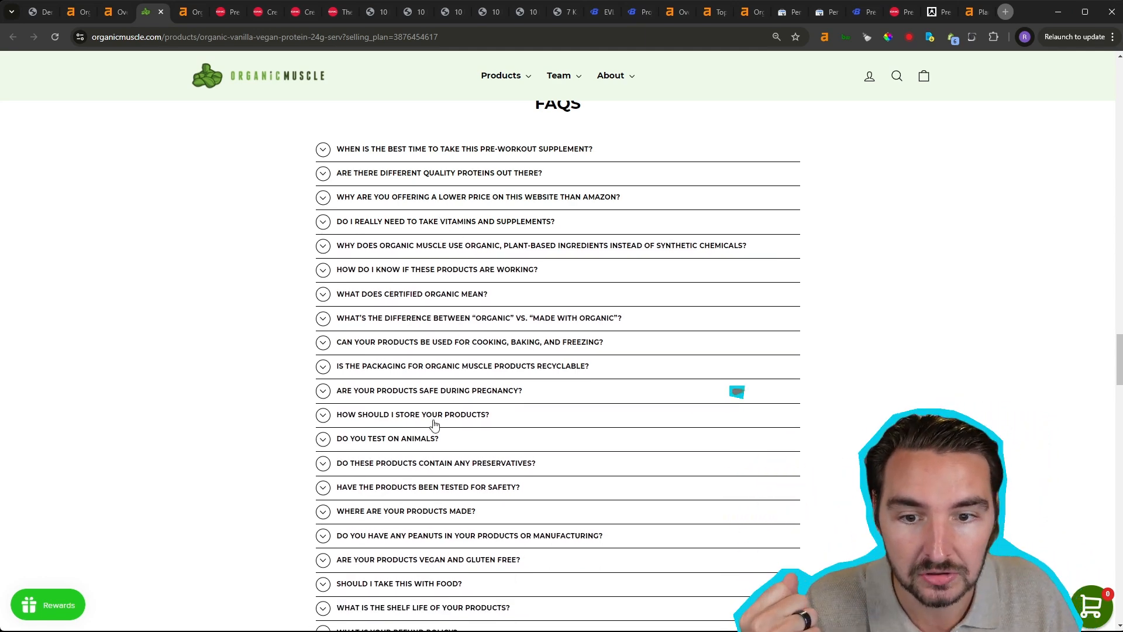
- Review the product page's remaining FAQ questions and customer reviews, and return to the organic keywords report
scroll(489, 484, "down", 3)
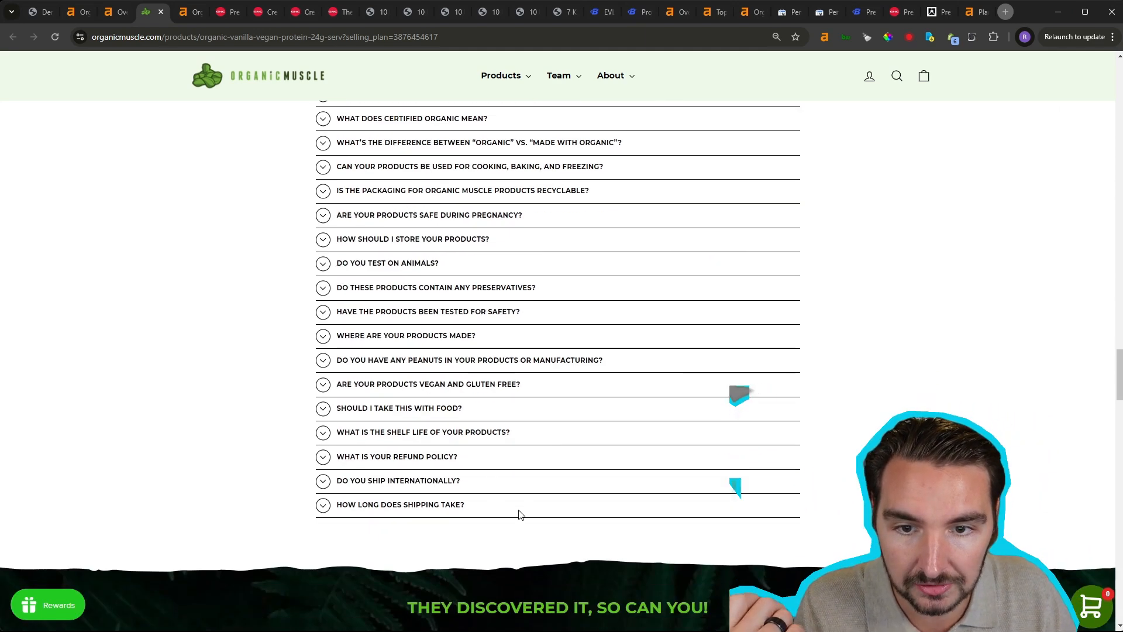
scroll(509, 523, "up", 4)
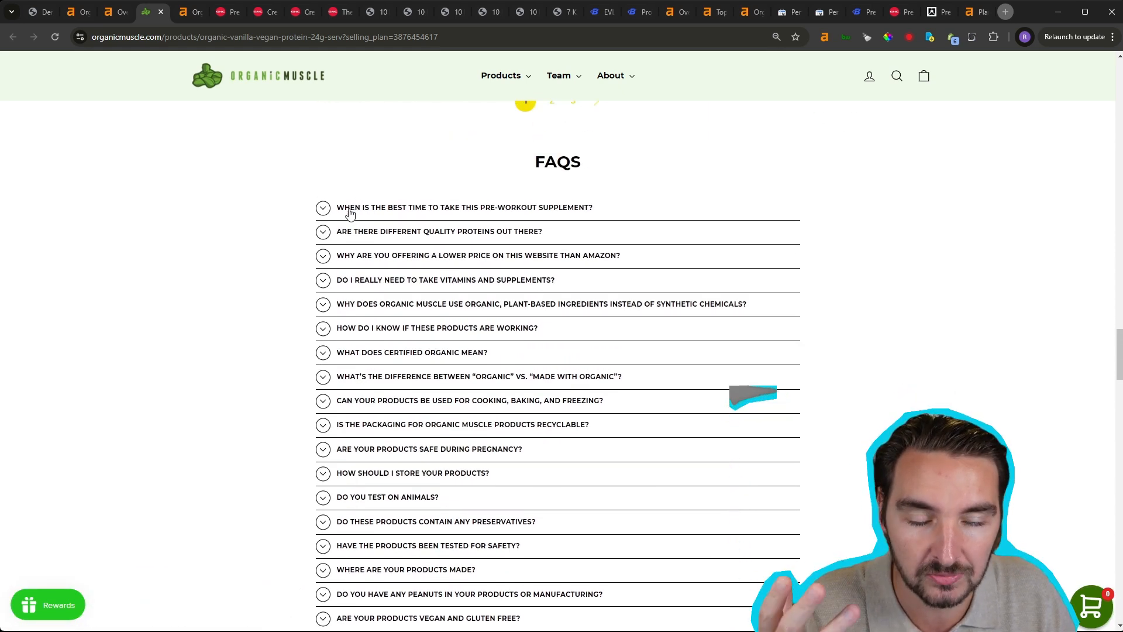
scroll(391, 258, "down", 4)
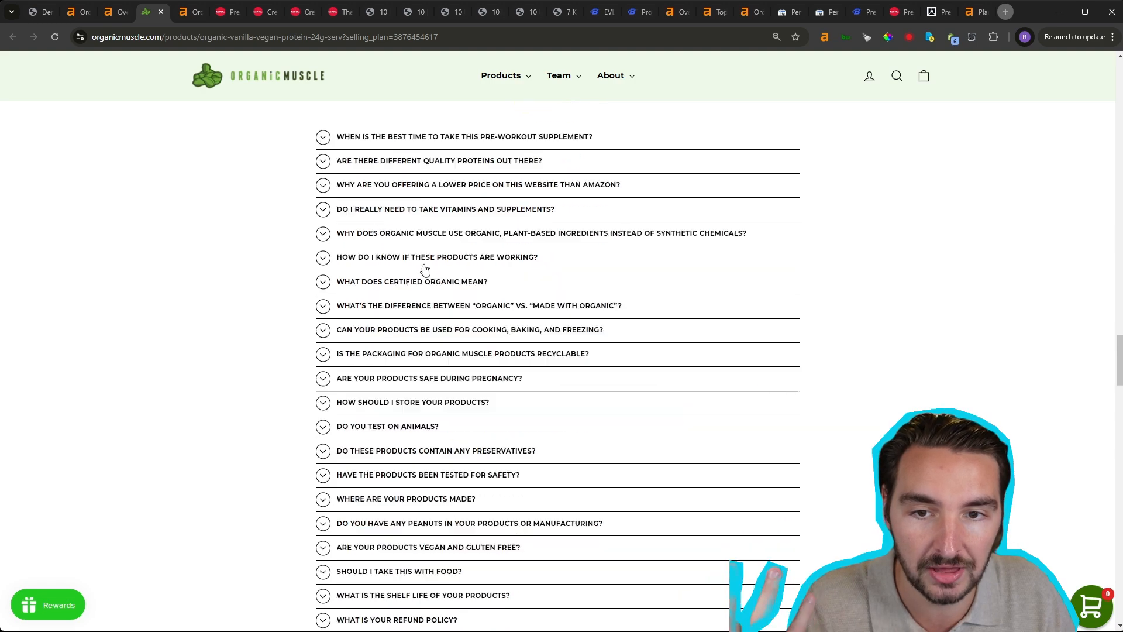
scroll(490, 359, "up", 4)
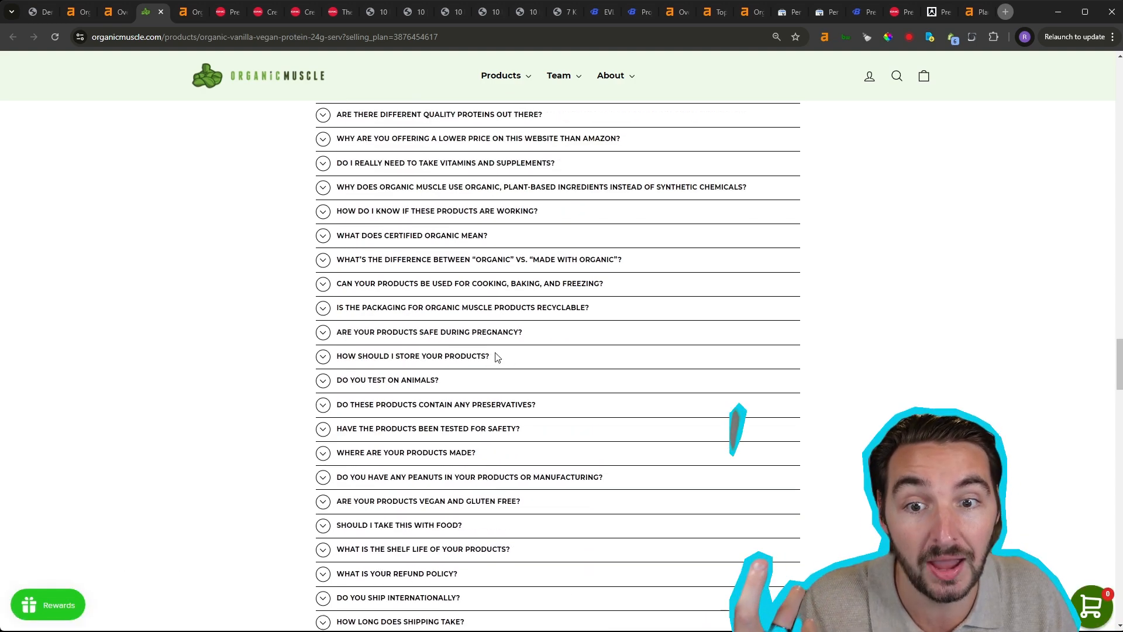
scroll(519, 365, "up", 15)
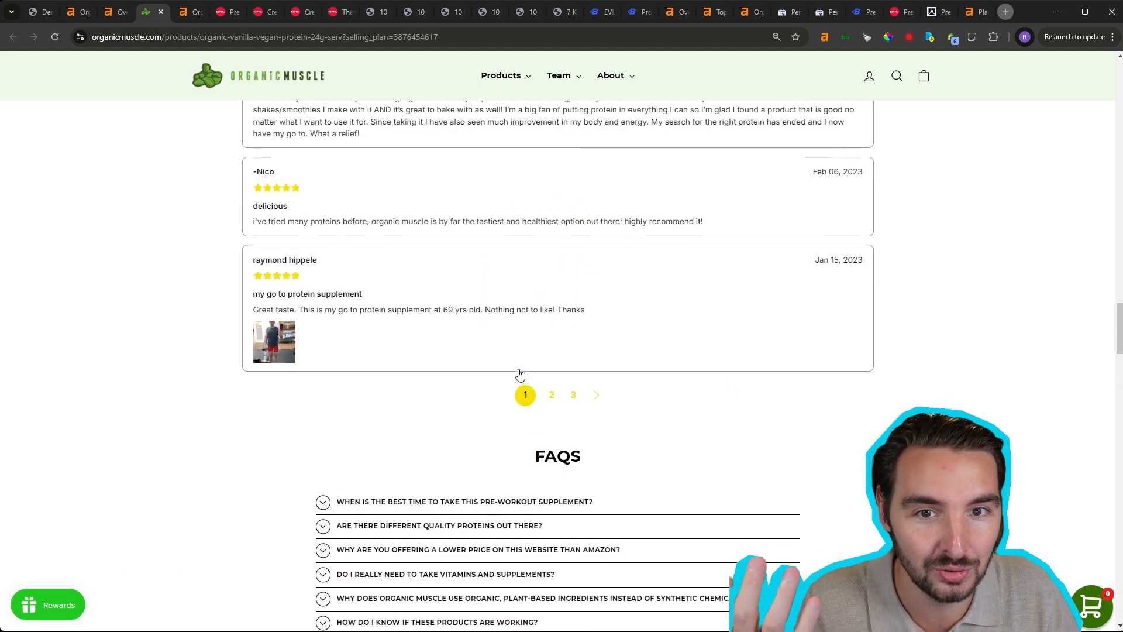
scroll(522, 371, "up", 20)
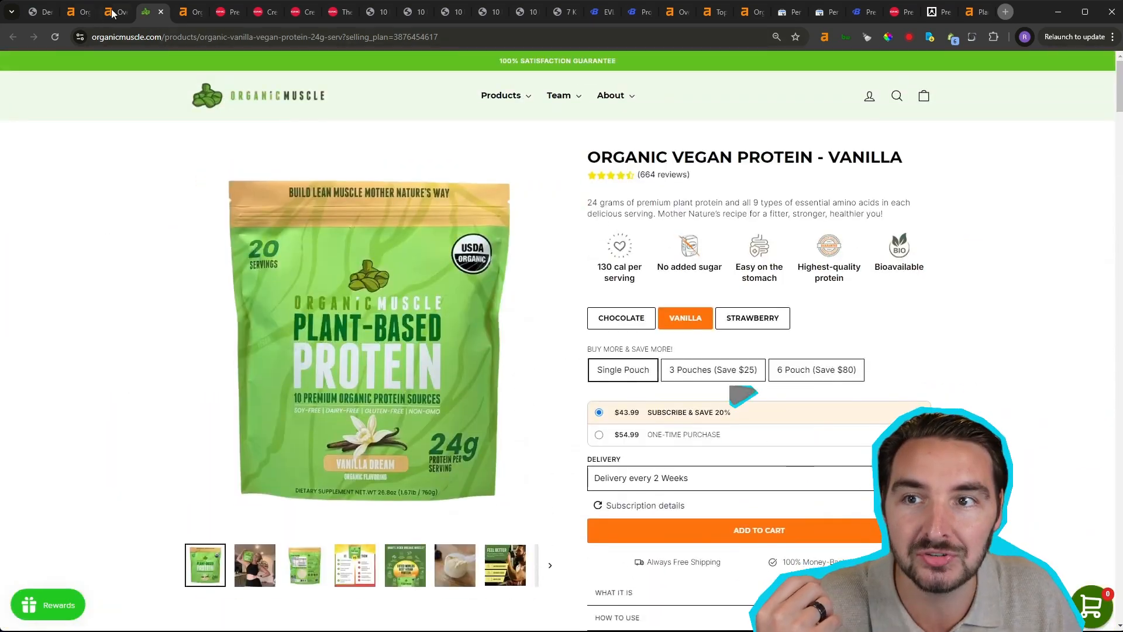
left_click(113, 13)
left_click(82, 14)
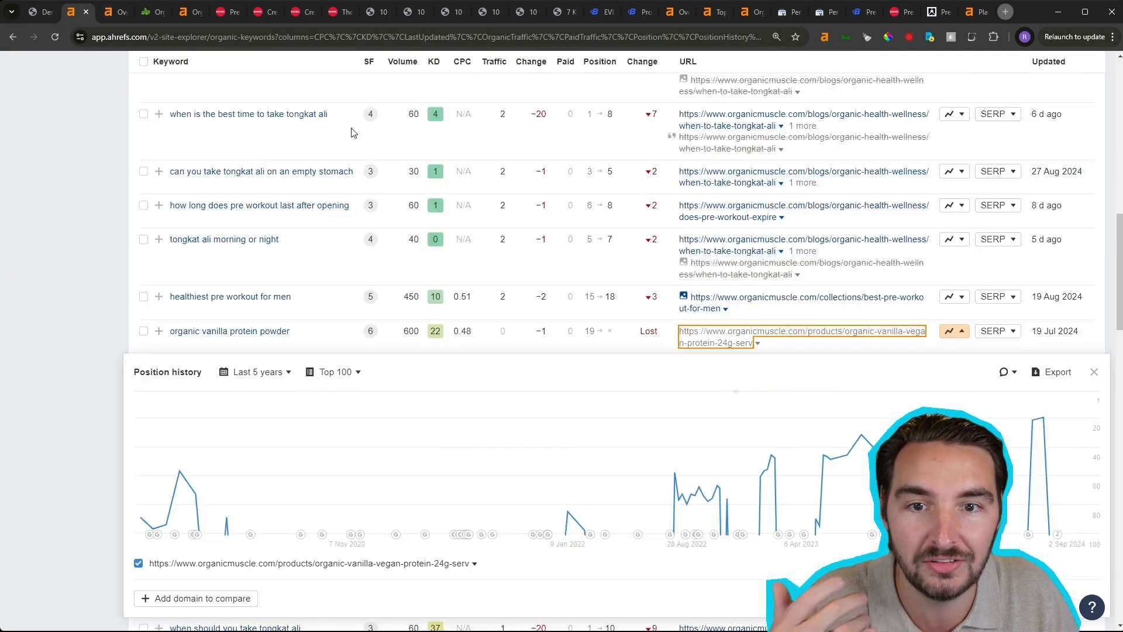
- Sort the lost and declined keywords by highest volume, and examine the position history of "non stim pre workout" before closing its chart
scroll(515, 331, "up", 6)
scroll(588, 359, "up", 7)
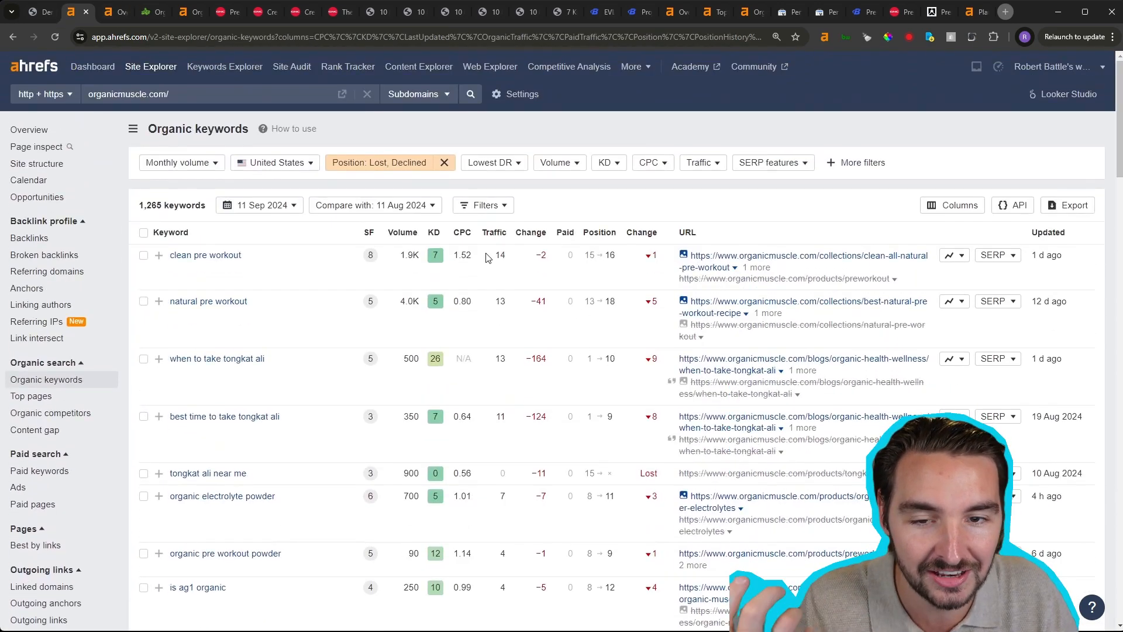
left_click(404, 232)
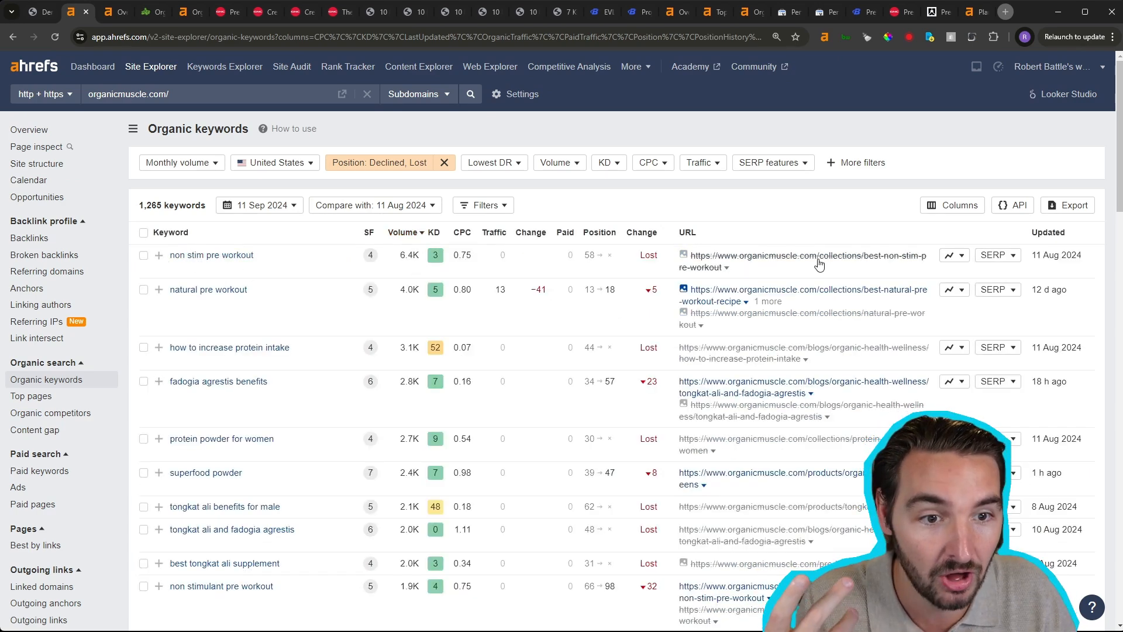
left_click(950, 256)
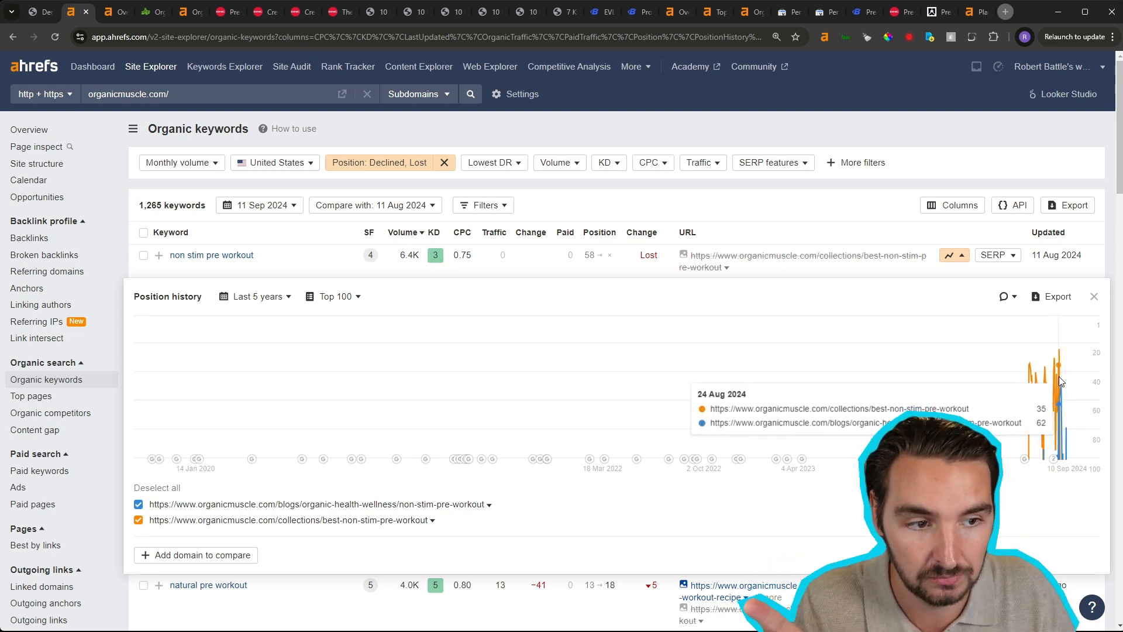
left_click(1094, 297)
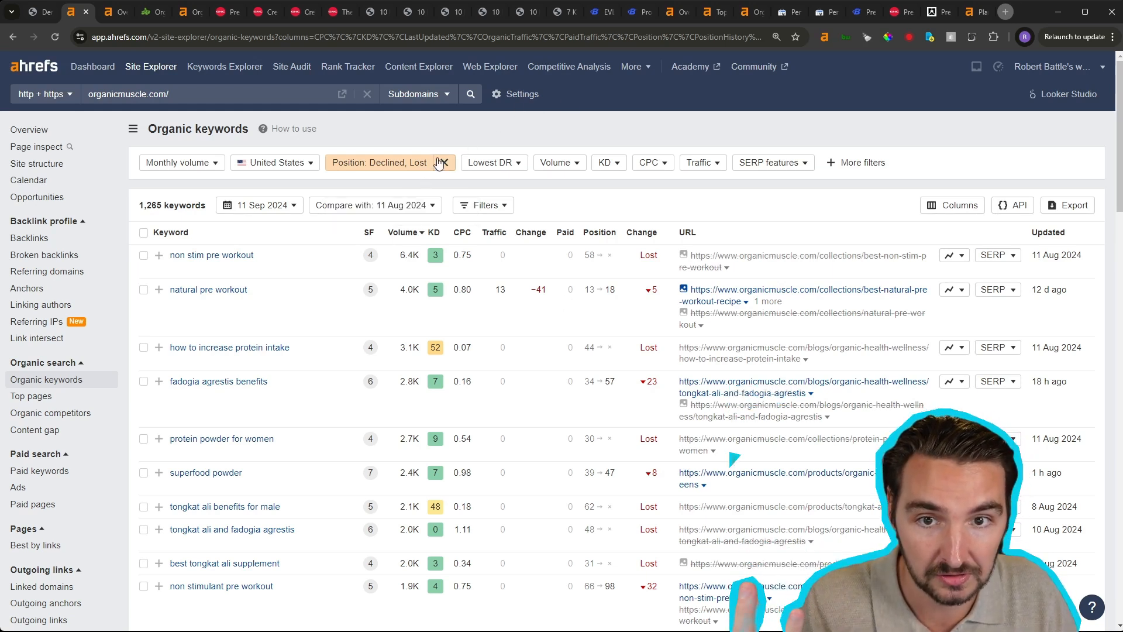
- Change organicmuscle.com's keyword position filter from declined and lost to New and Improved, and show the results
left_click(403, 162)
left_click(336, 244)
left_click(336, 277)
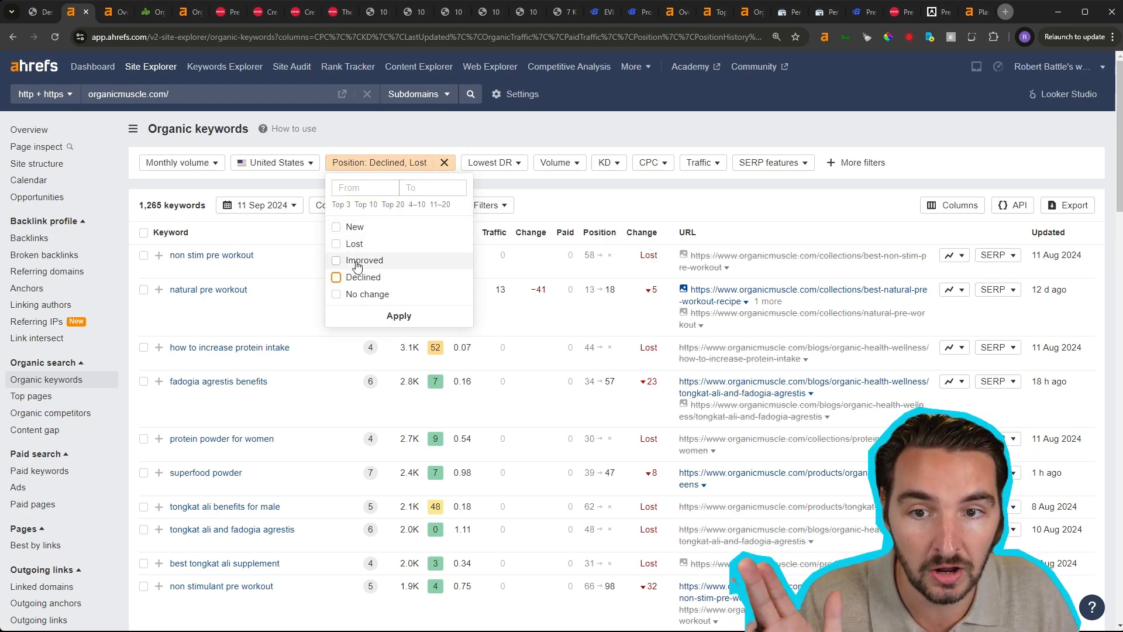
left_click(356, 261)
left_click(350, 227)
left_click(398, 316)
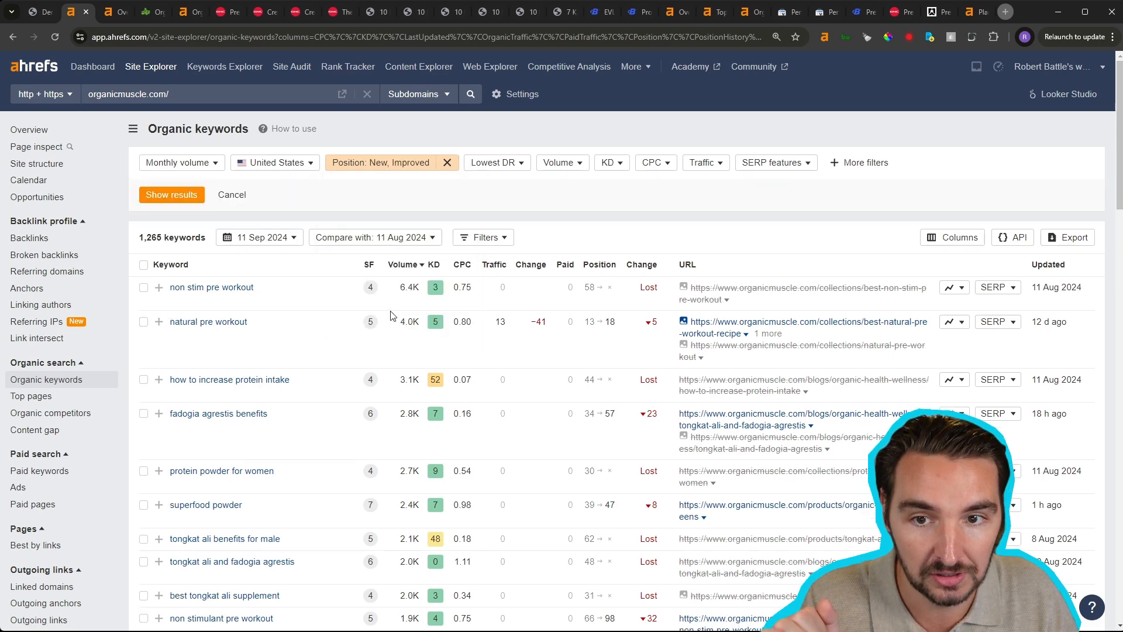
left_click(174, 196)
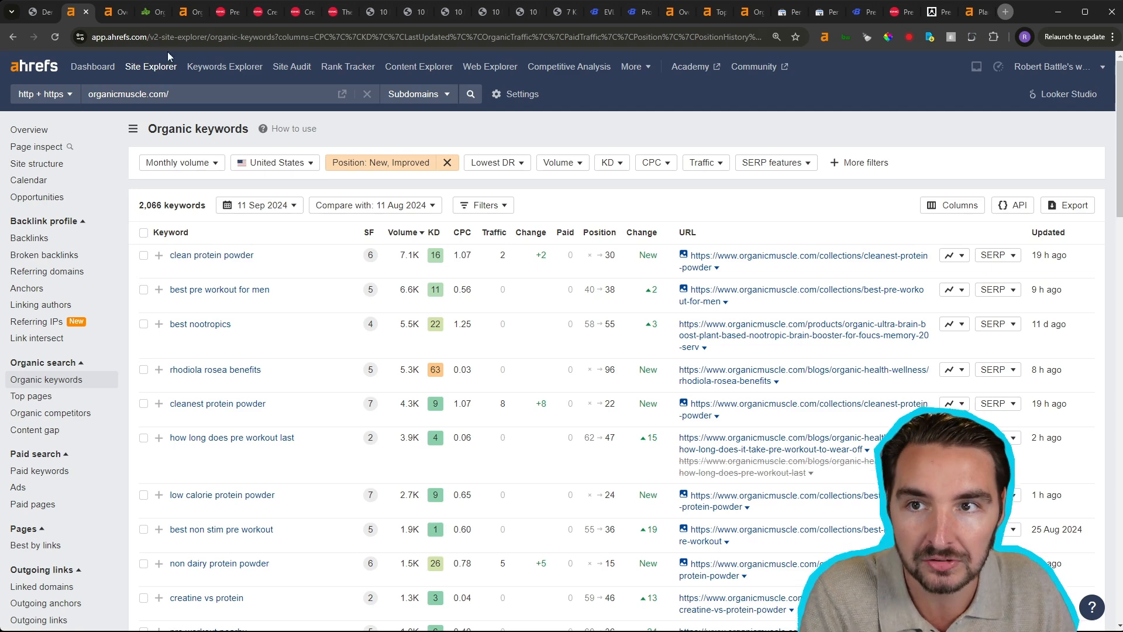
- Switch to the bodybuilding.com organic keywords report and mark the keywords "calorie calculator" and "macro calculator"
left_click(106, 16)
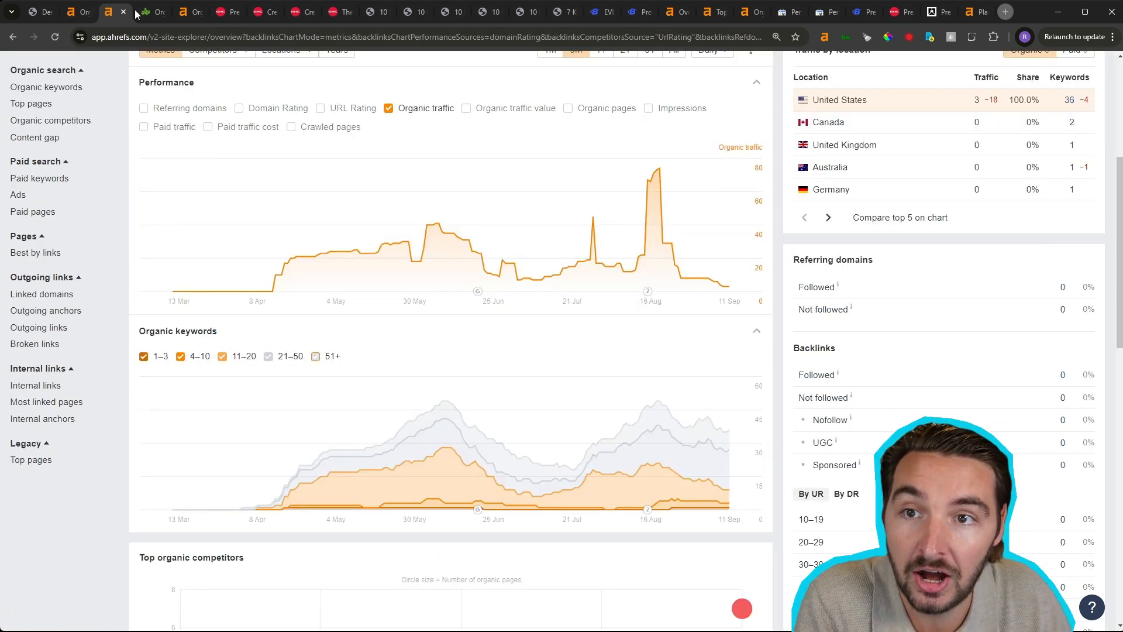
left_click(201, 14)
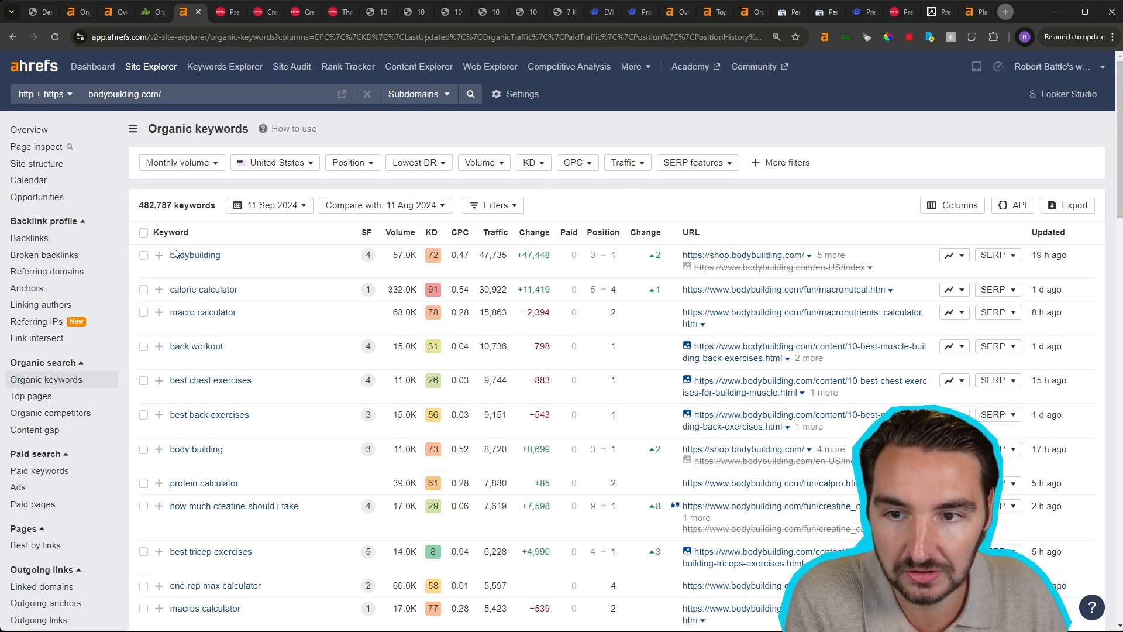
left_click(143, 256)
left_click(143, 256)
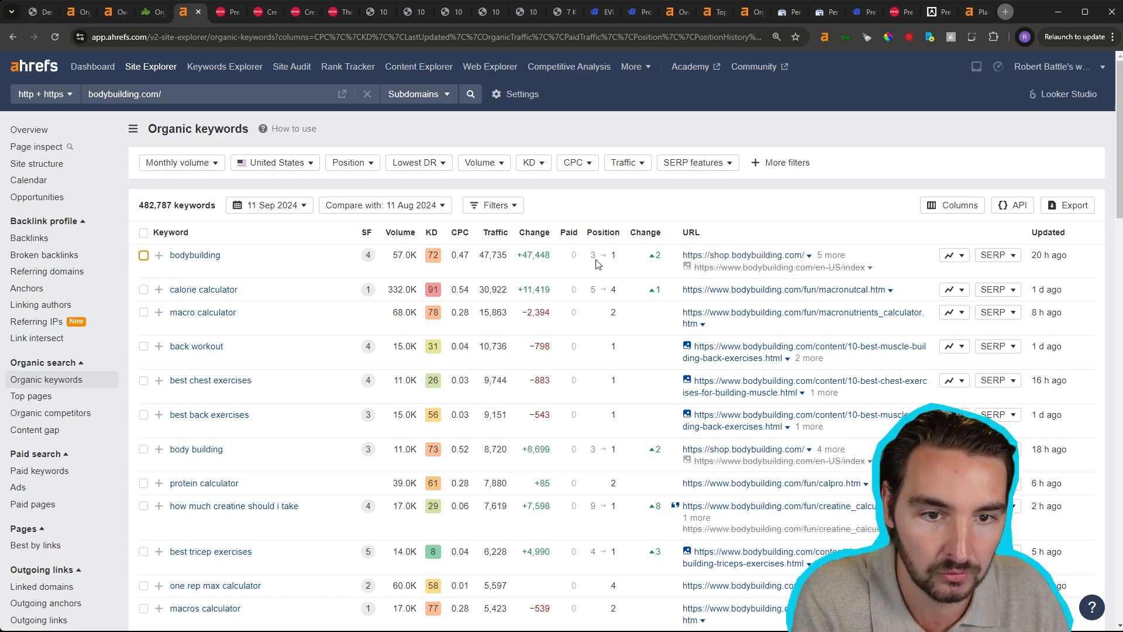
left_click(143, 290)
left_click(144, 312)
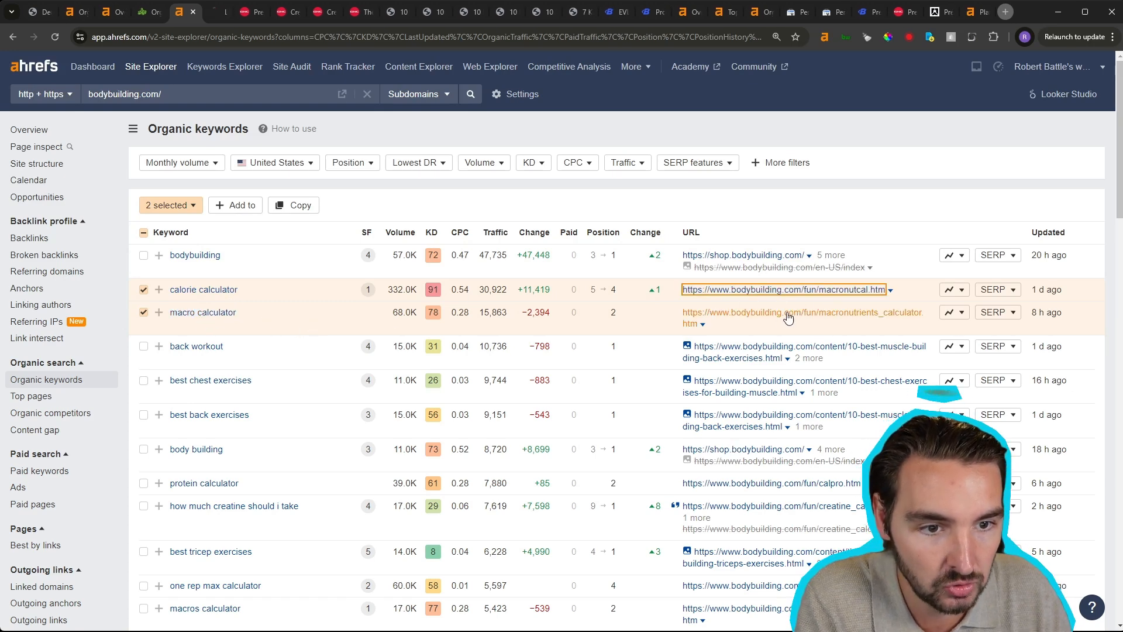
- Open the ranking pages of both marked keywords in new tabs and look over their calorie and macro calculators
left_click(816, 325)
left_click(215, 18)
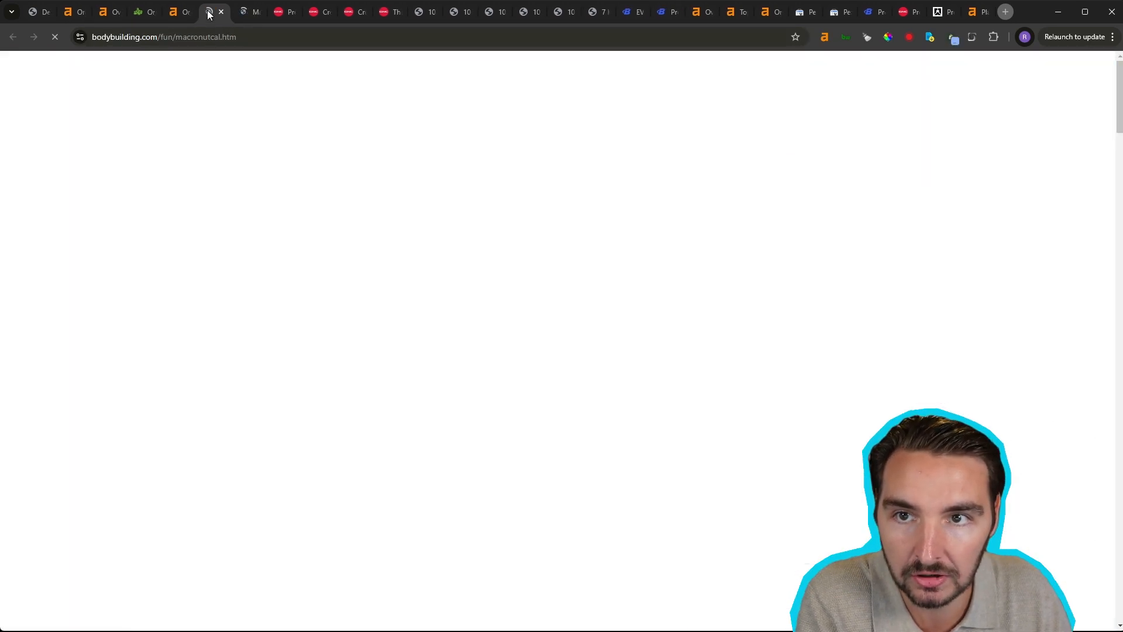
scroll(612, 311, "down", 20)
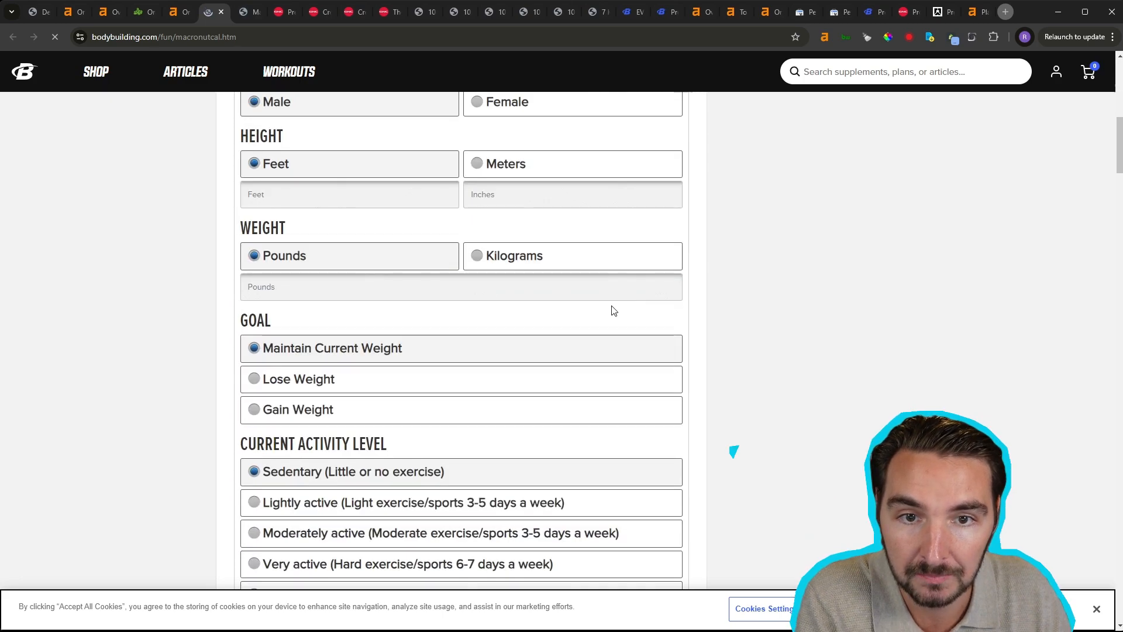
scroll(612, 310, "up", 20)
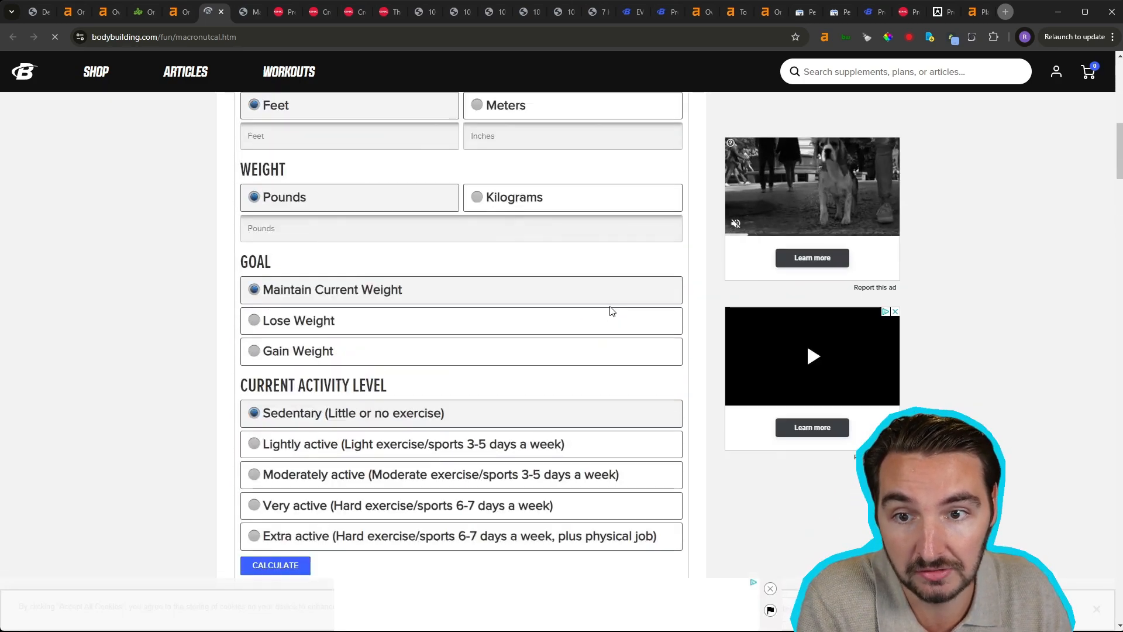
left_click(246, 12)
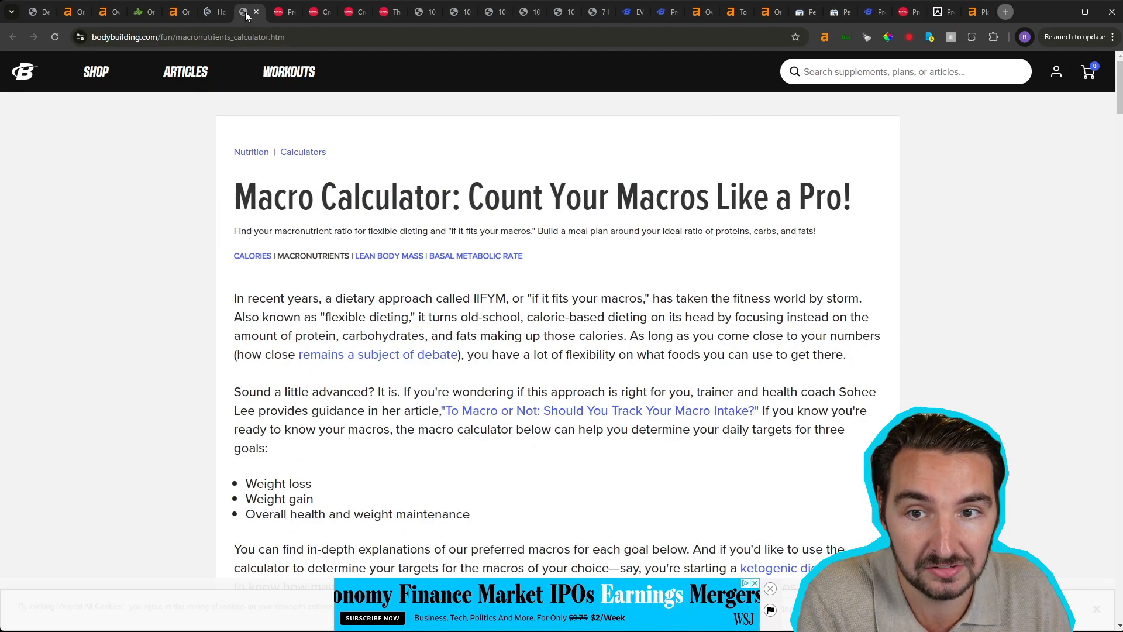
scroll(605, 256, "down", 8)
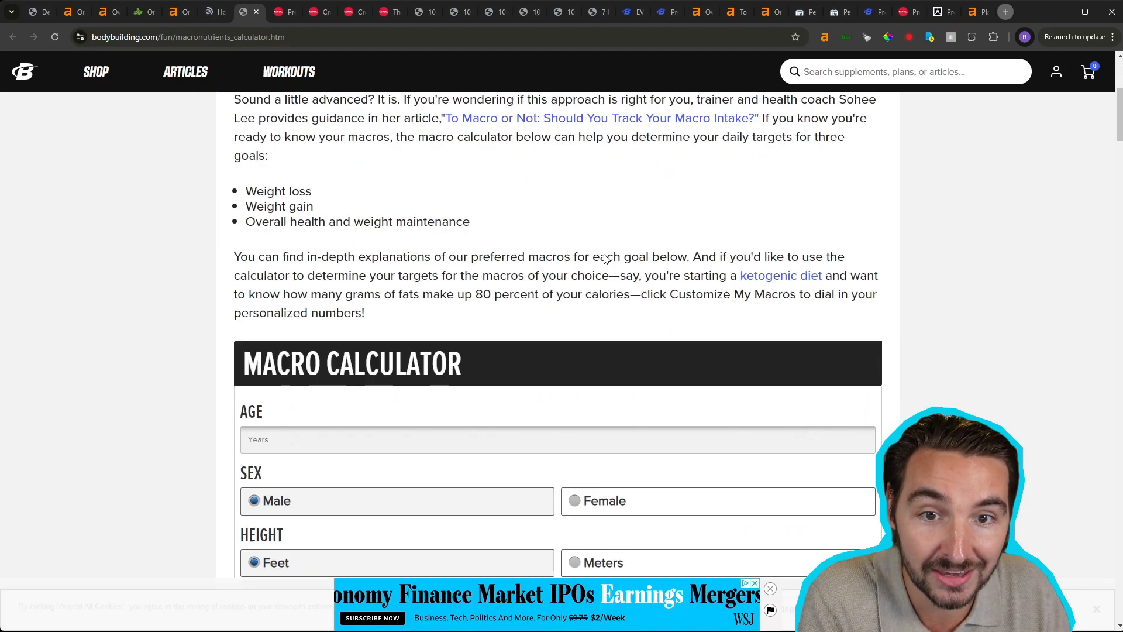
scroll(583, 266, "down", 1)
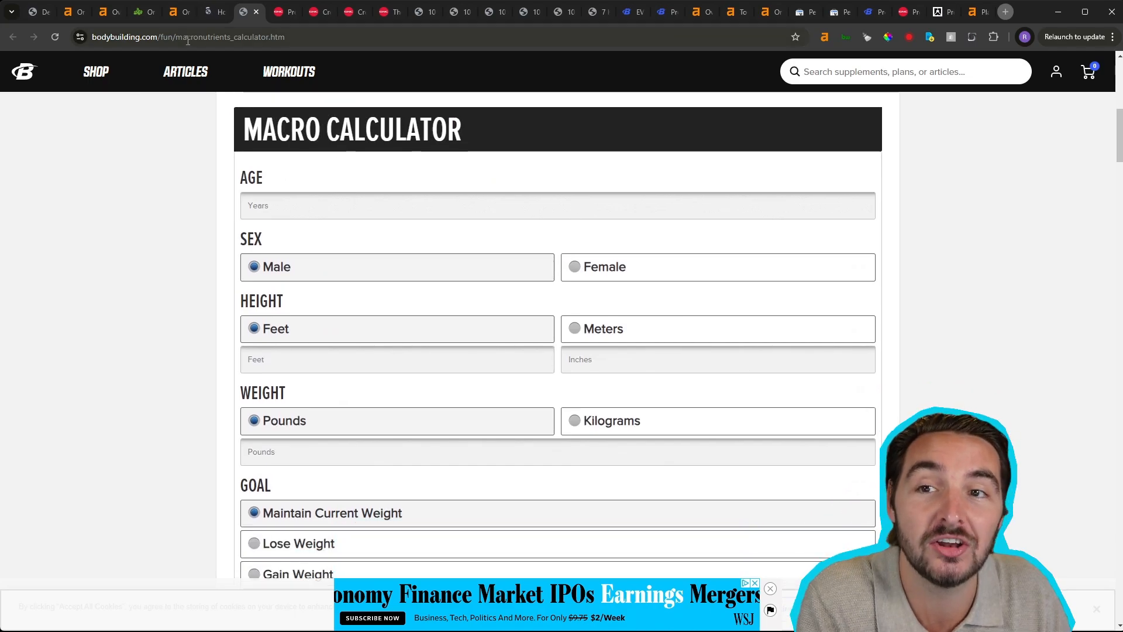
- Review the calorie calculator page's form, supporting content and related calculator links, and return to bodybuilding.com's organic keywords report
left_click(216, 12)
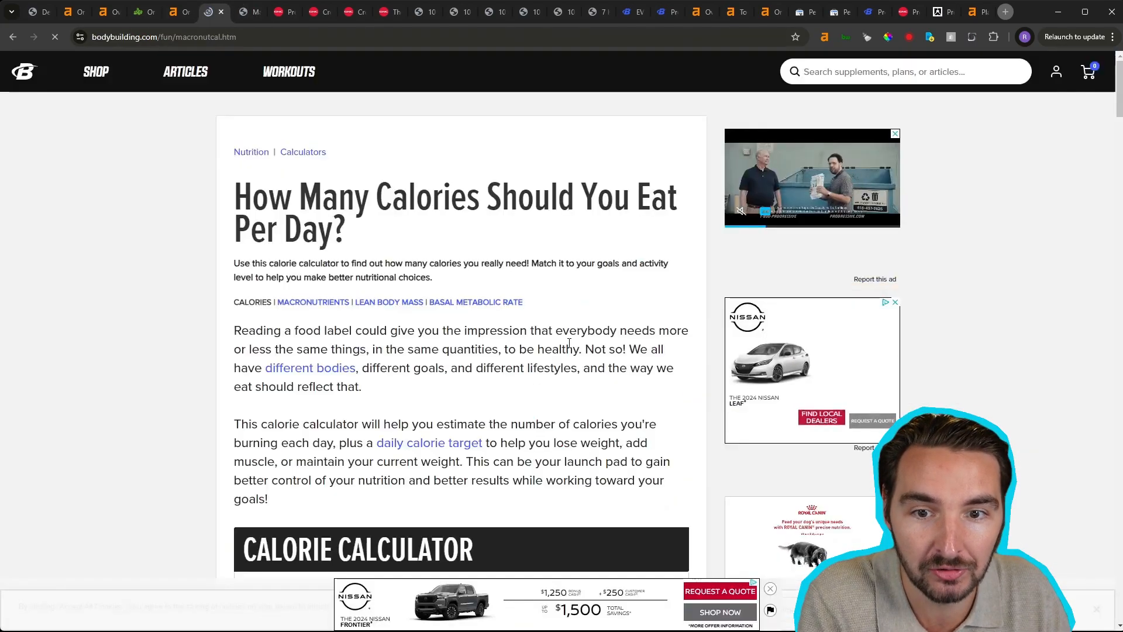
scroll(570, 347, "down", 9)
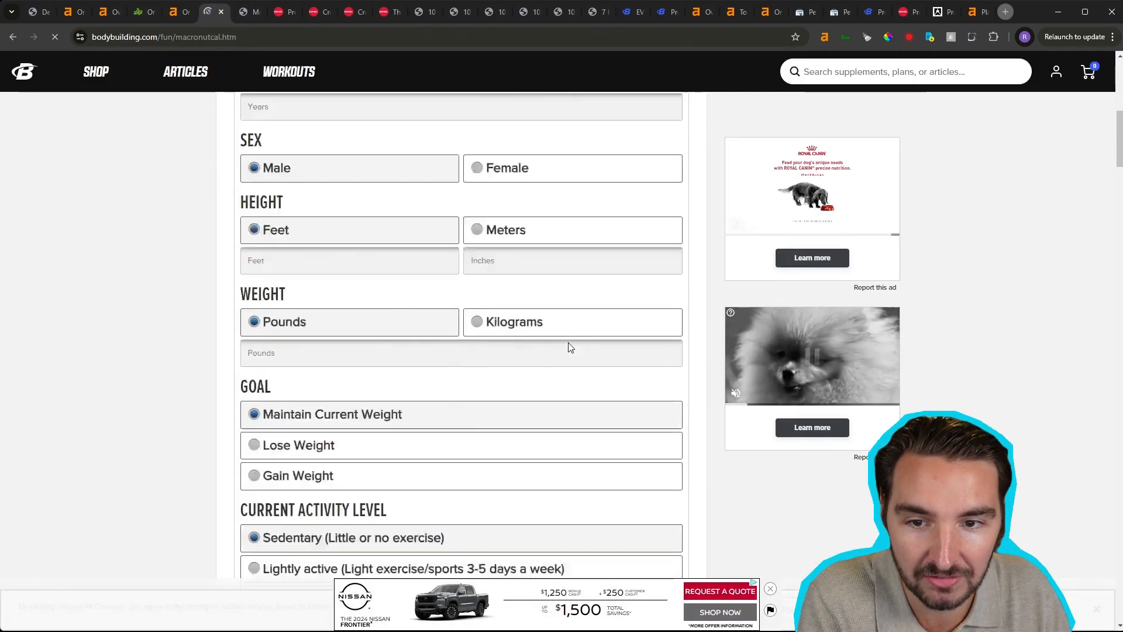
scroll(570, 347, "down", 20)
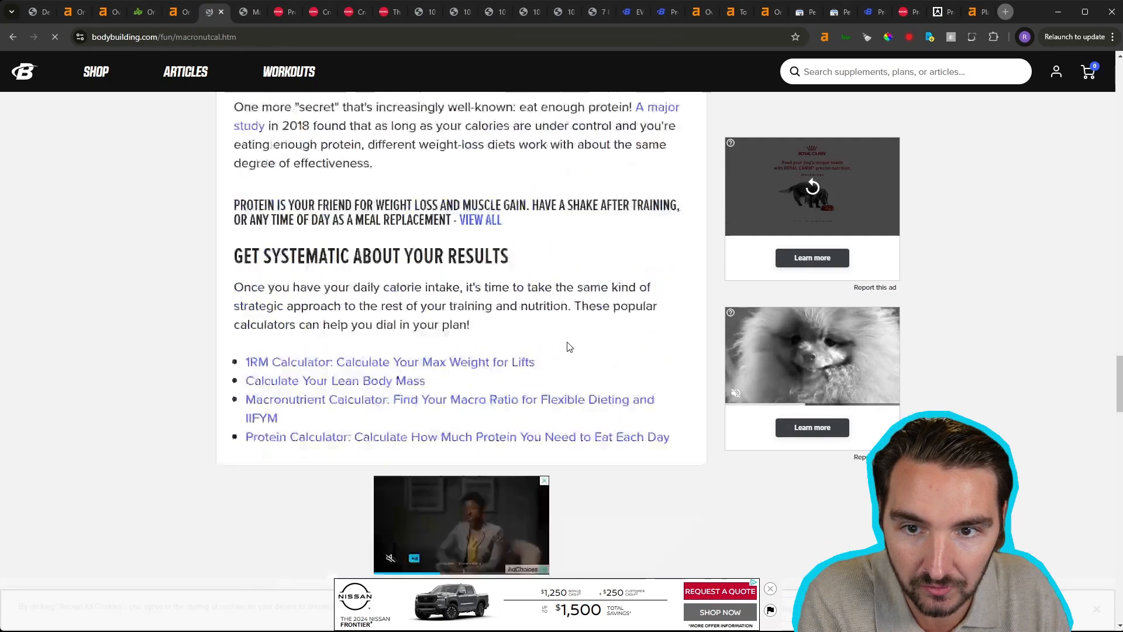
scroll(567, 345, "down", 6)
scroll(566, 343, "up", 18)
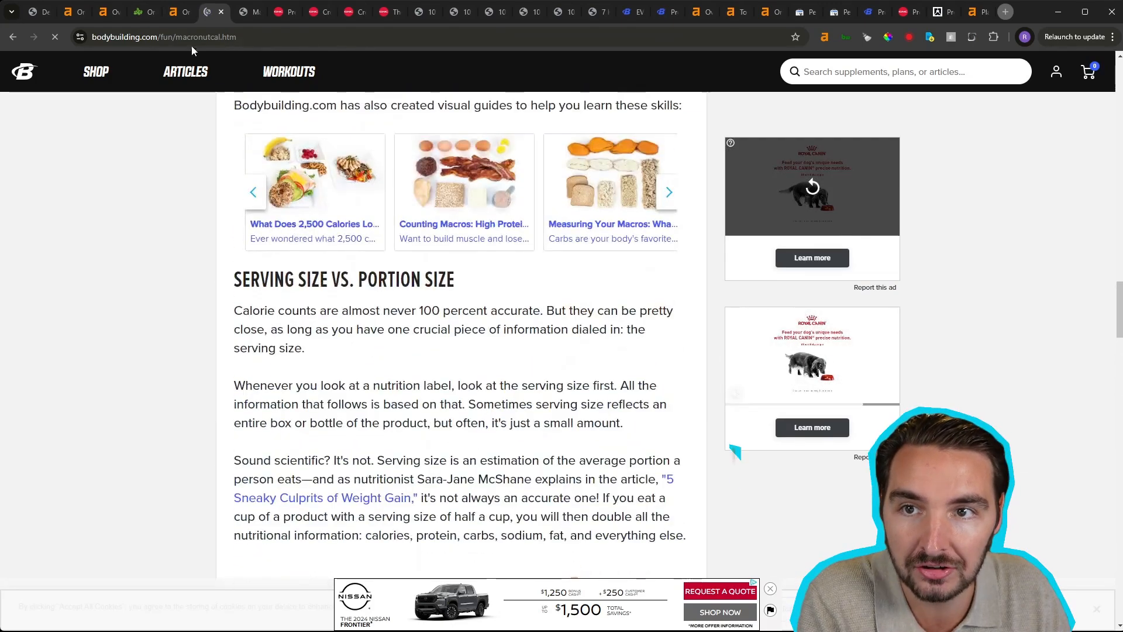
left_click(174, 14)
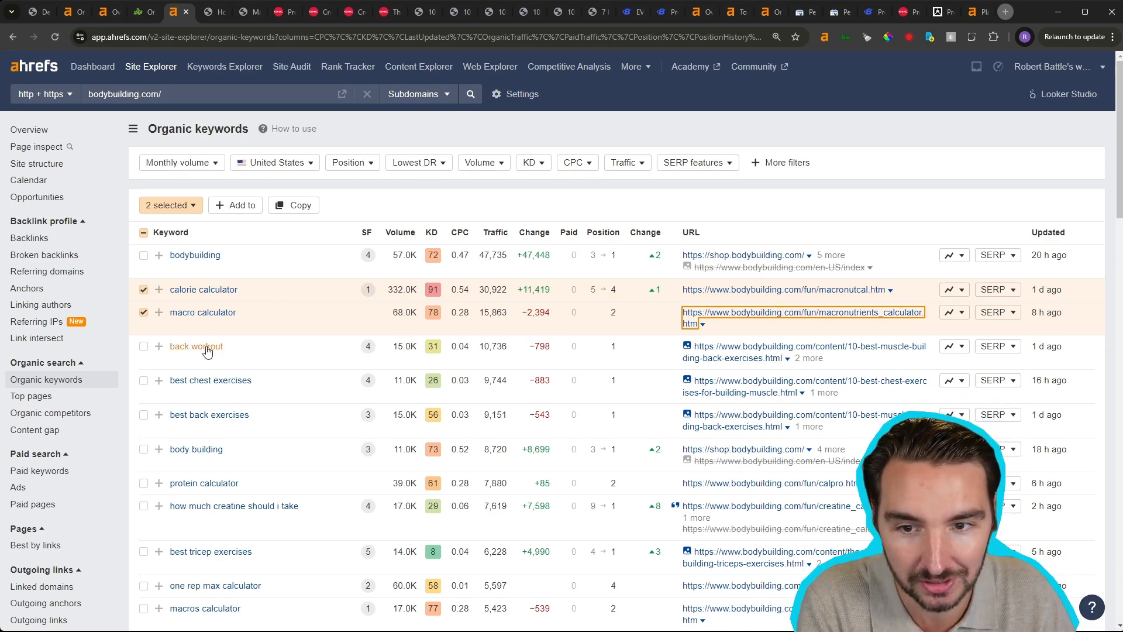
- Mark the keyword "back workout" while reviewing its ranking page URL, and clear all keyword selections
left_click(143, 347)
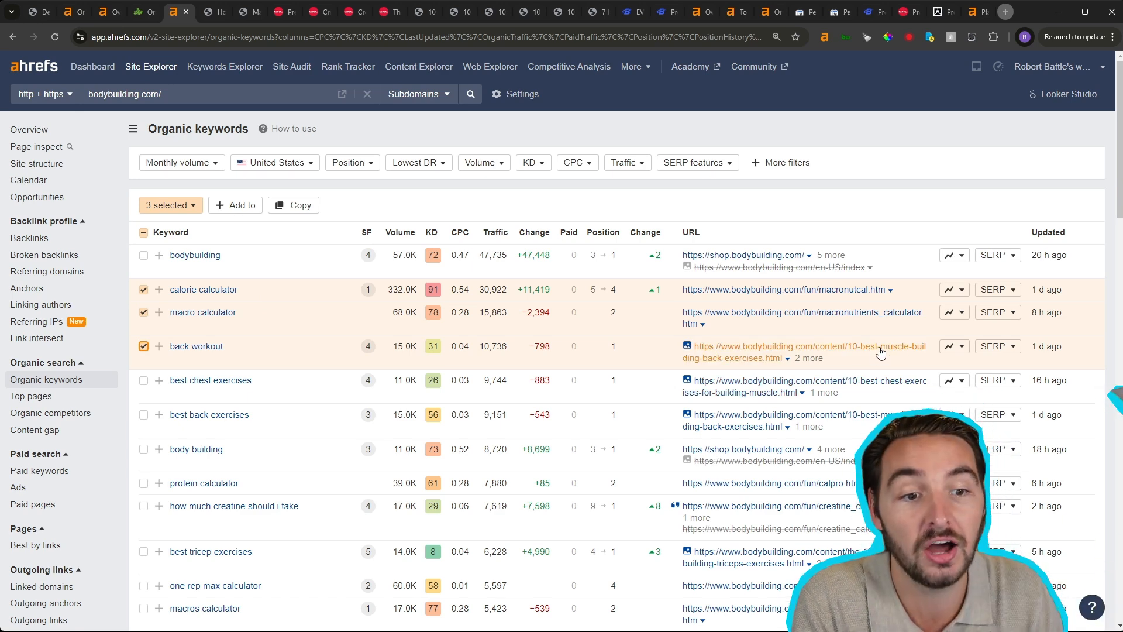
left_click(143, 348)
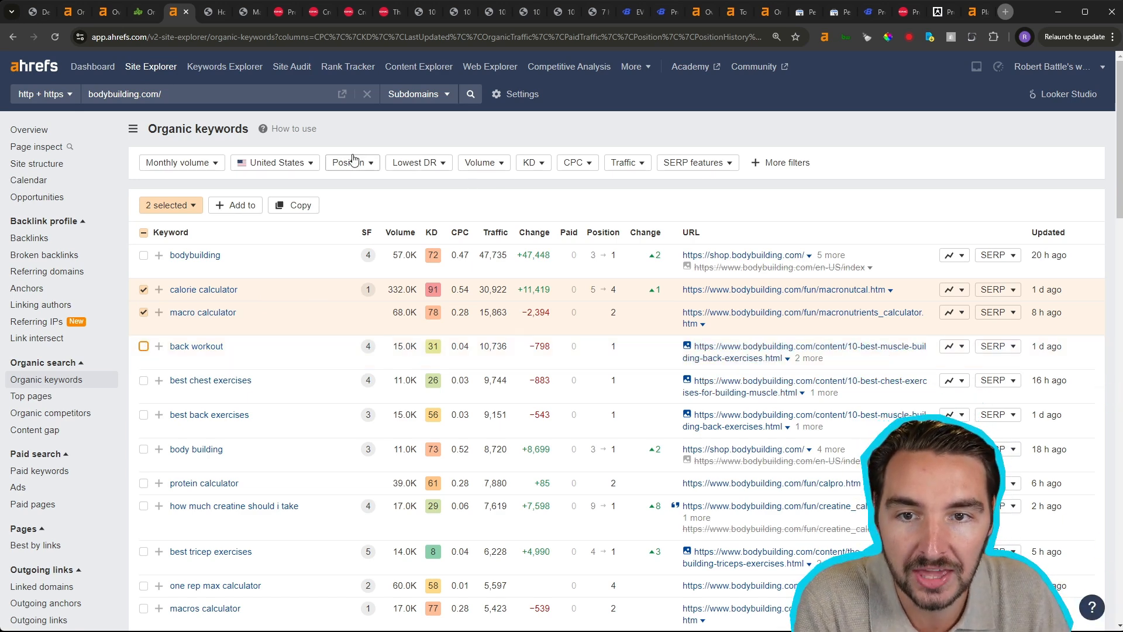
left_click(143, 290)
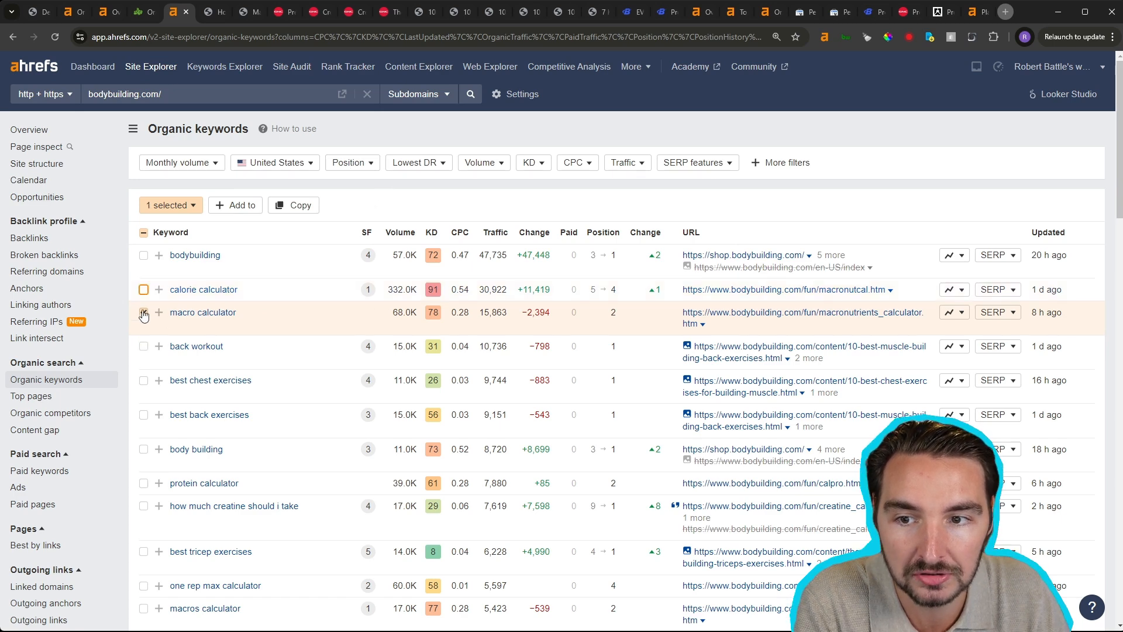
left_click(144, 312)
- Filter bodybuilding.com's organic keywords to New and Improved positions and show the results
left_click(433, 205)
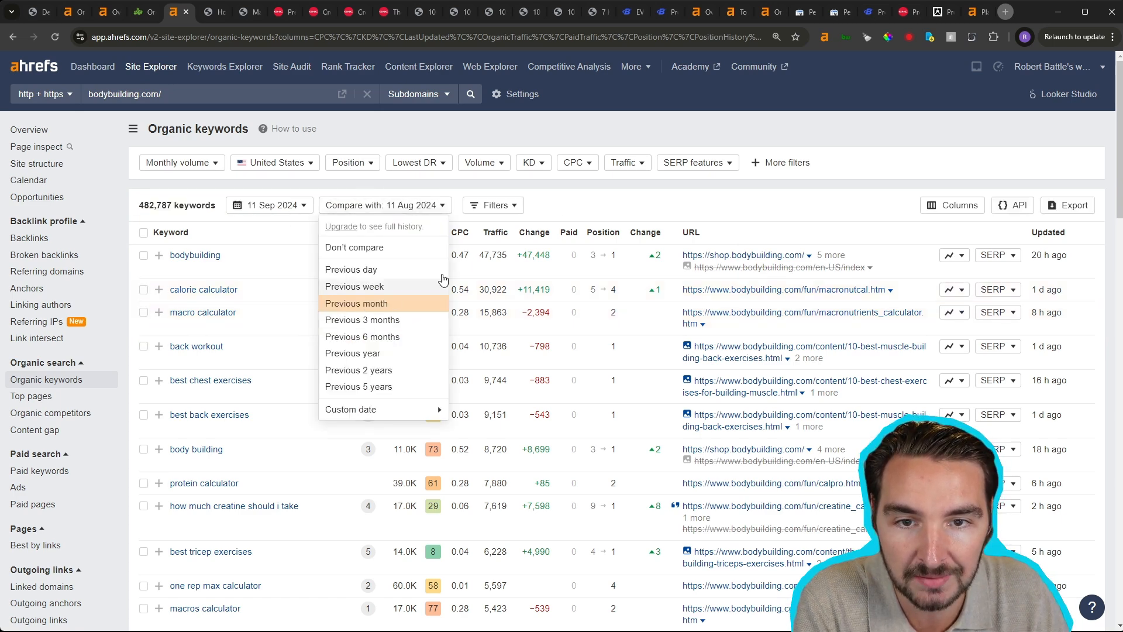
left_click(351, 163)
left_click(351, 229)
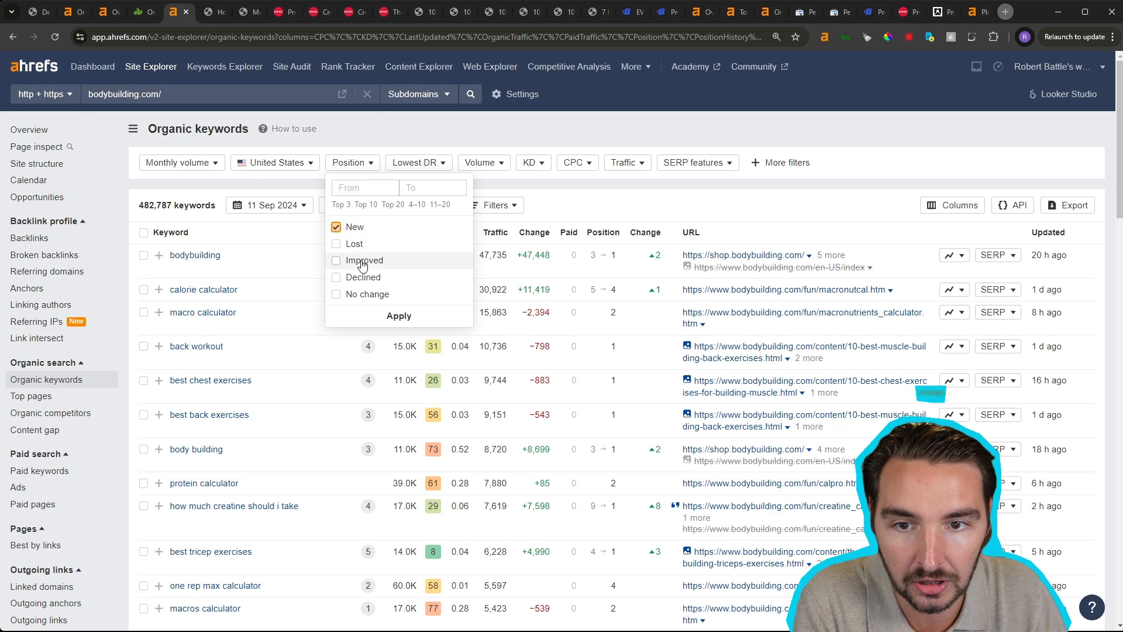
left_click(358, 260)
left_click(399, 316)
left_click(173, 195)
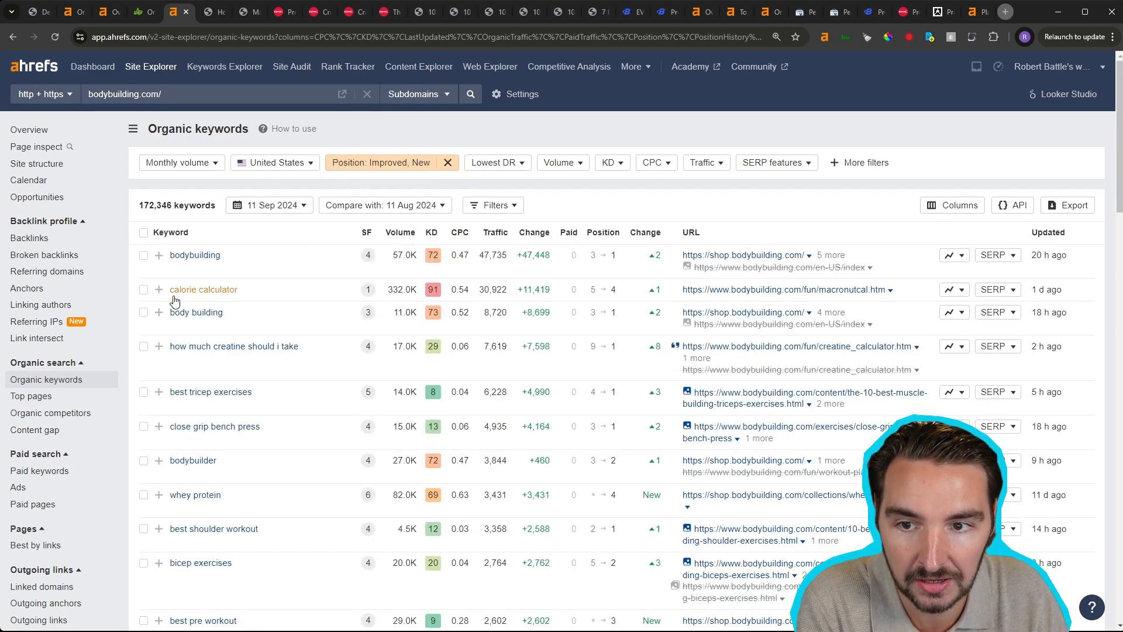
- Mark "how much creatine should i take" and "best tricep exercises", and compare their keyword difficulty and search volume
left_click(143, 347)
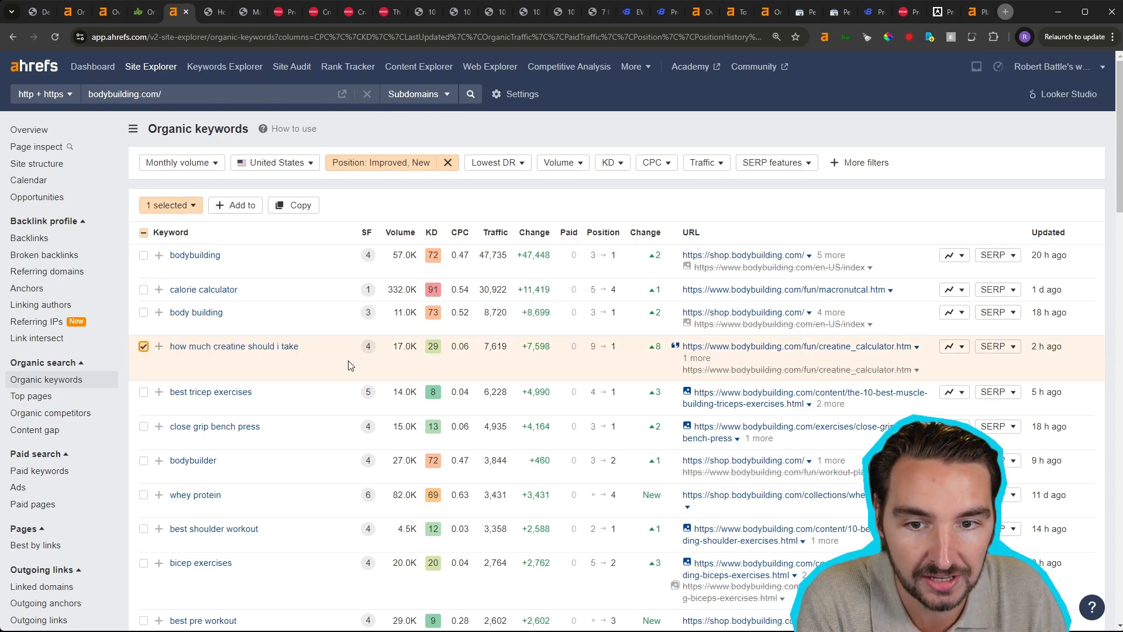
double_click(434, 348)
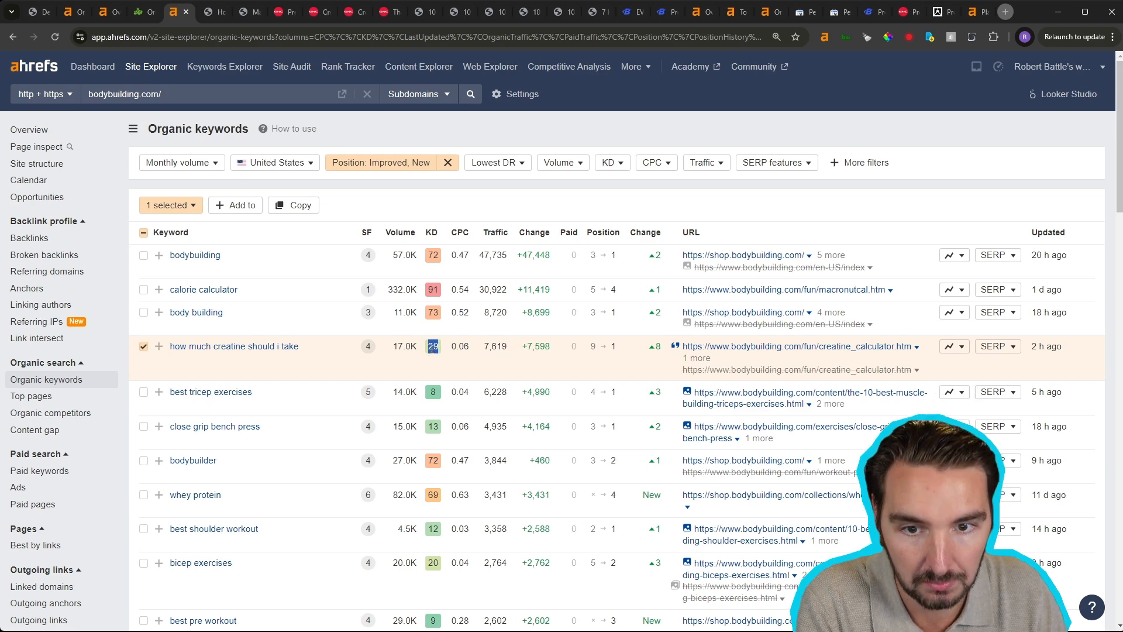
left_click(143, 392)
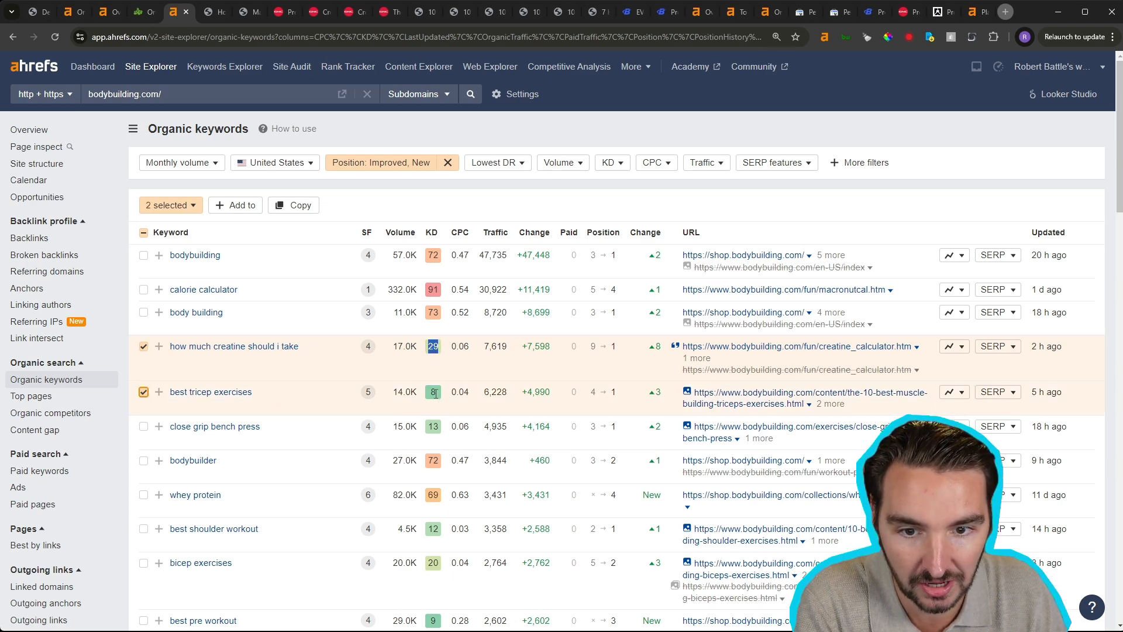
double_click(431, 393)
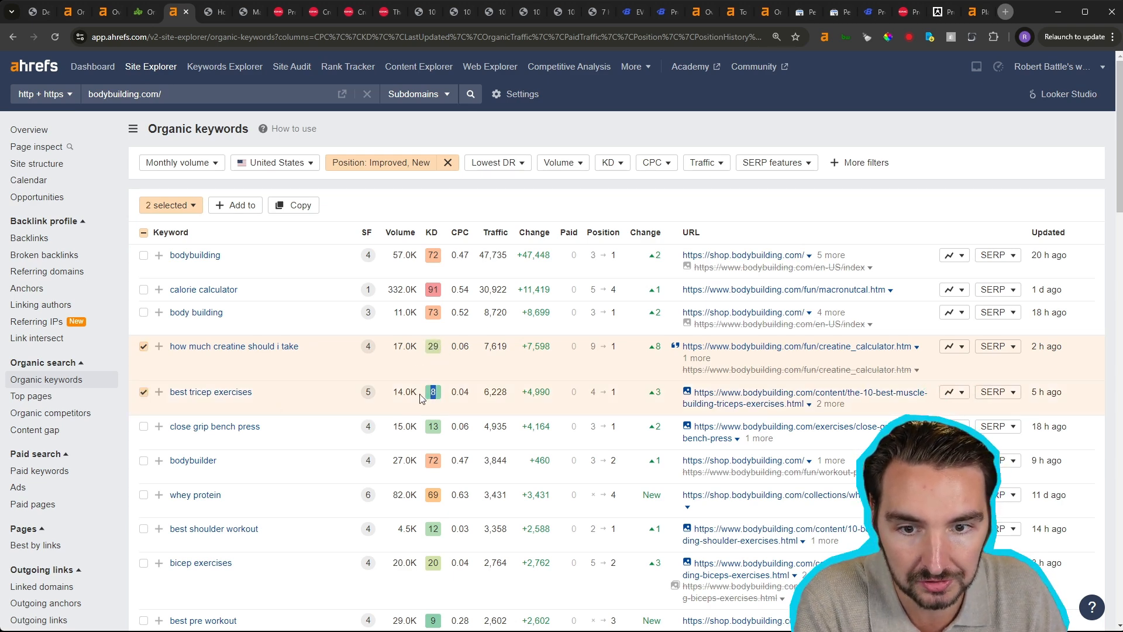
left_click(398, 392)
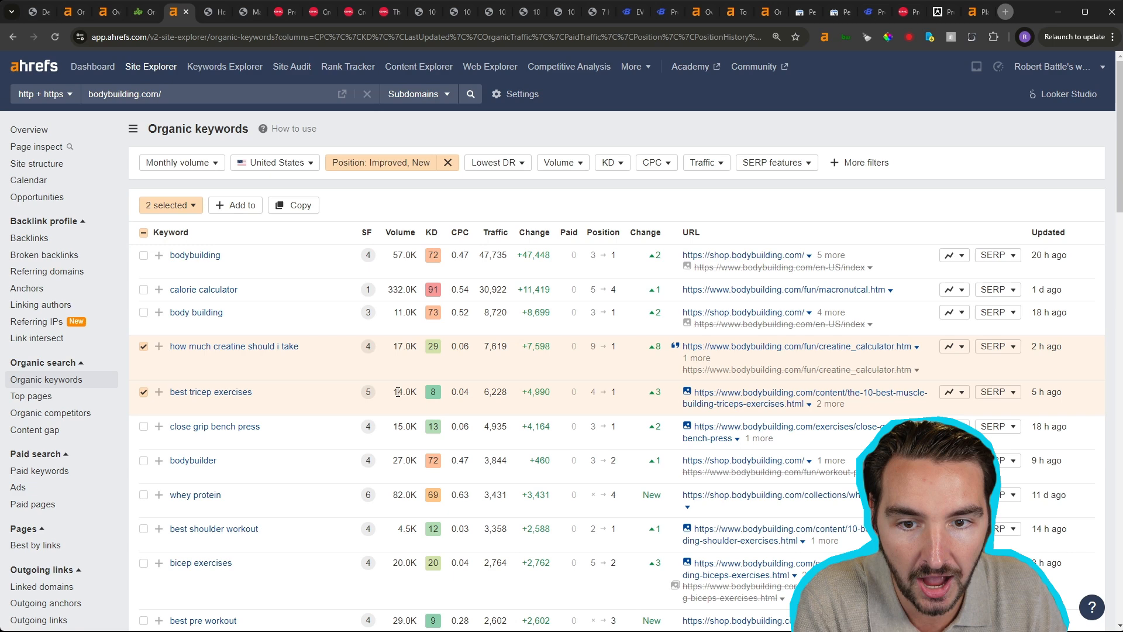
double_click(405, 346)
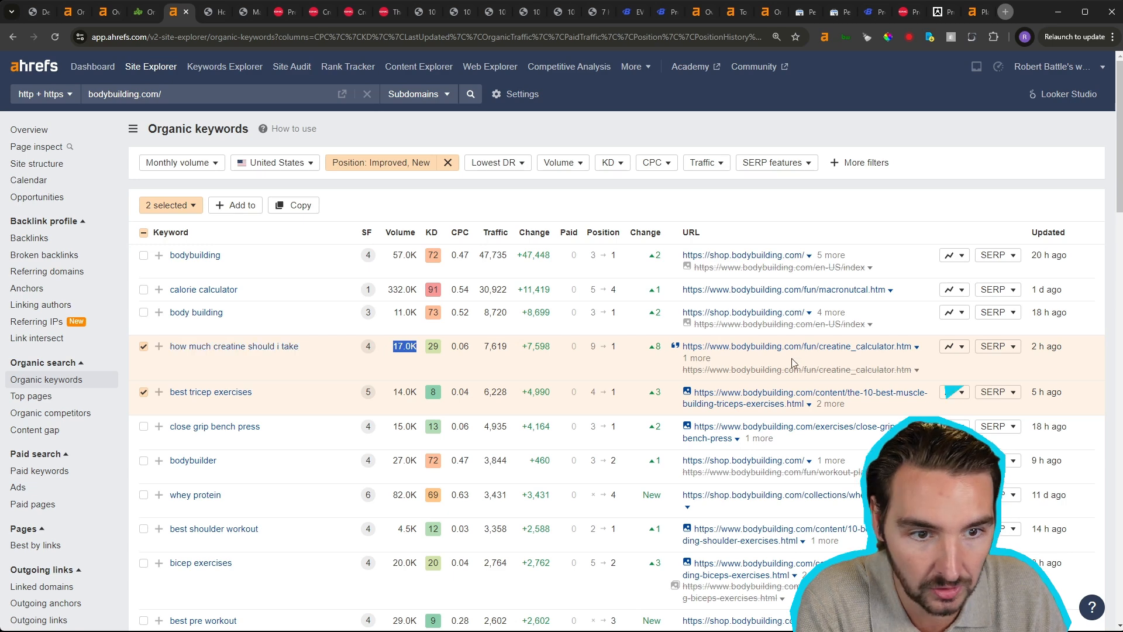
- Open the creatine calculator page ranking for "how much creatine should i take" in a new tab and look over it
left_click(852, 348, "ctrl")
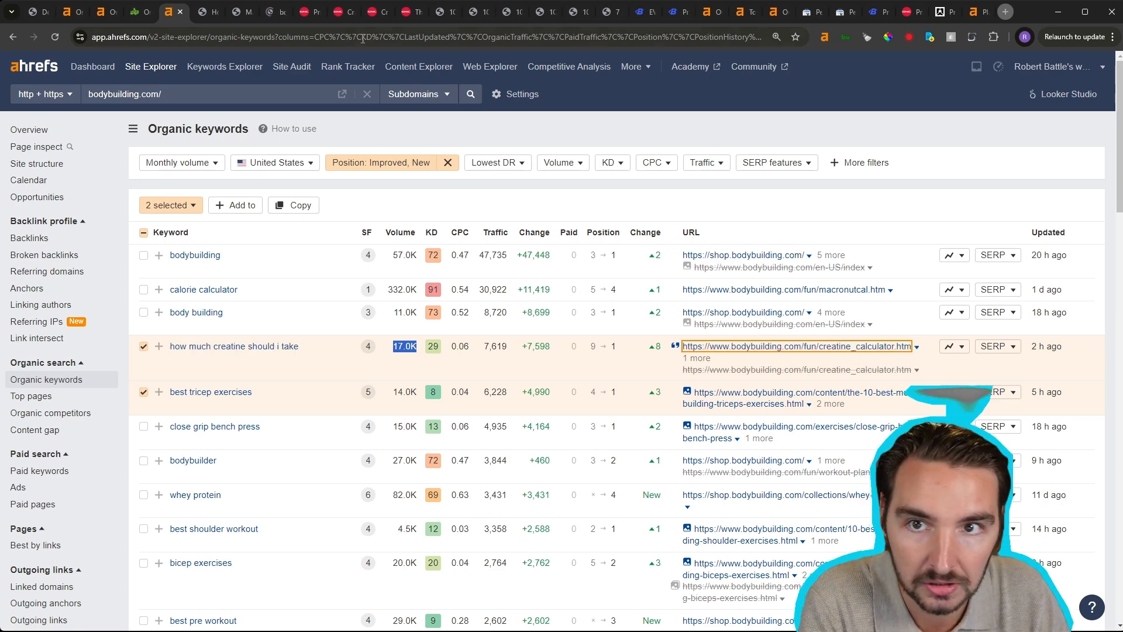
left_click(270, 12)
scroll(585, 438, "down", 7)
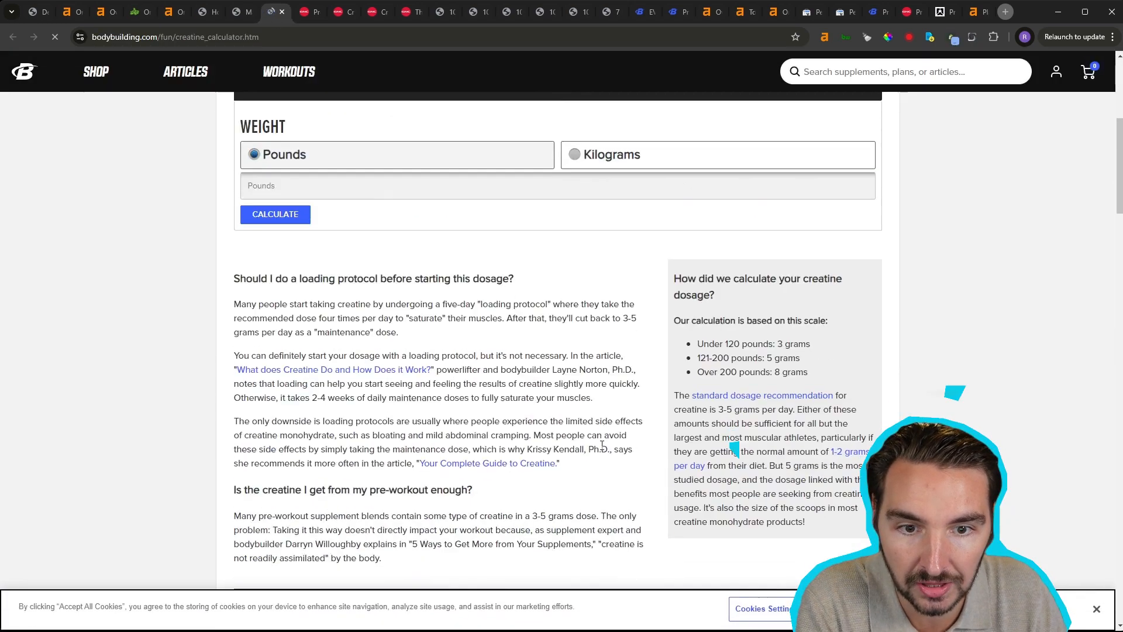
scroll(601, 450, "up", 5)
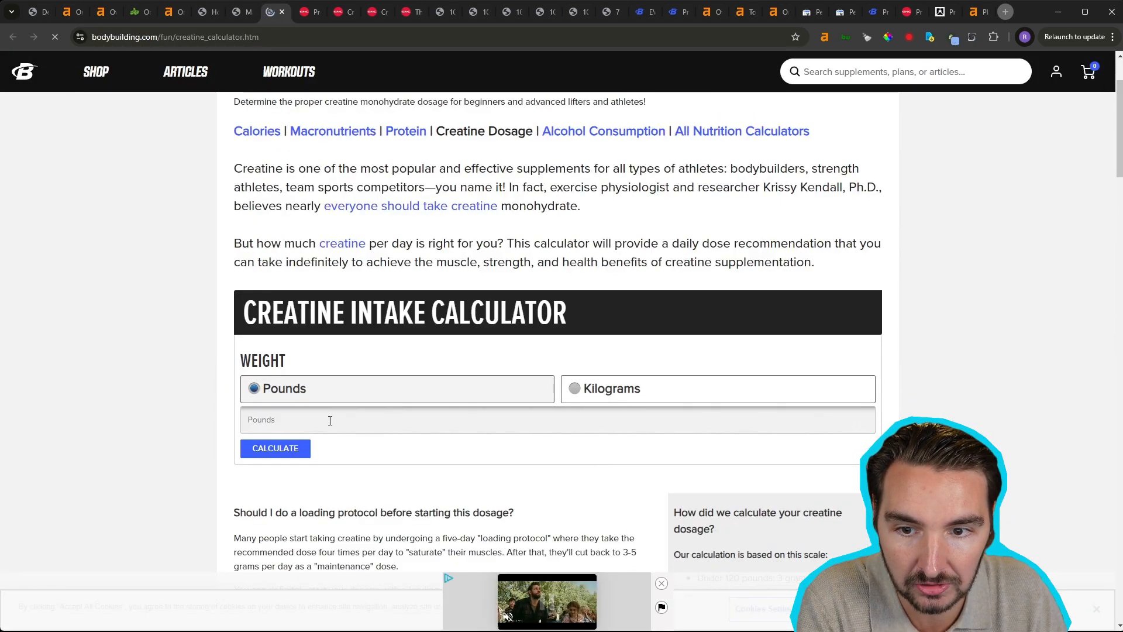
- Calculate the daily creatine intake for a weight of 190 pounds, and review the supporting content and video below the calculator
left_click(508, 417)
type("190")
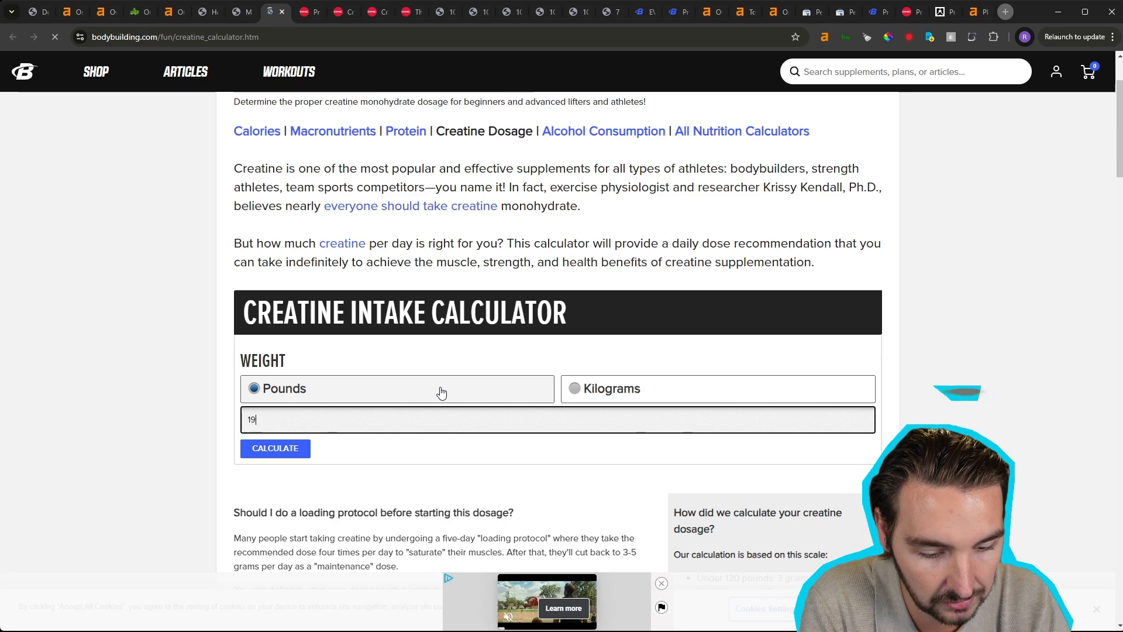
left_click(291, 454)
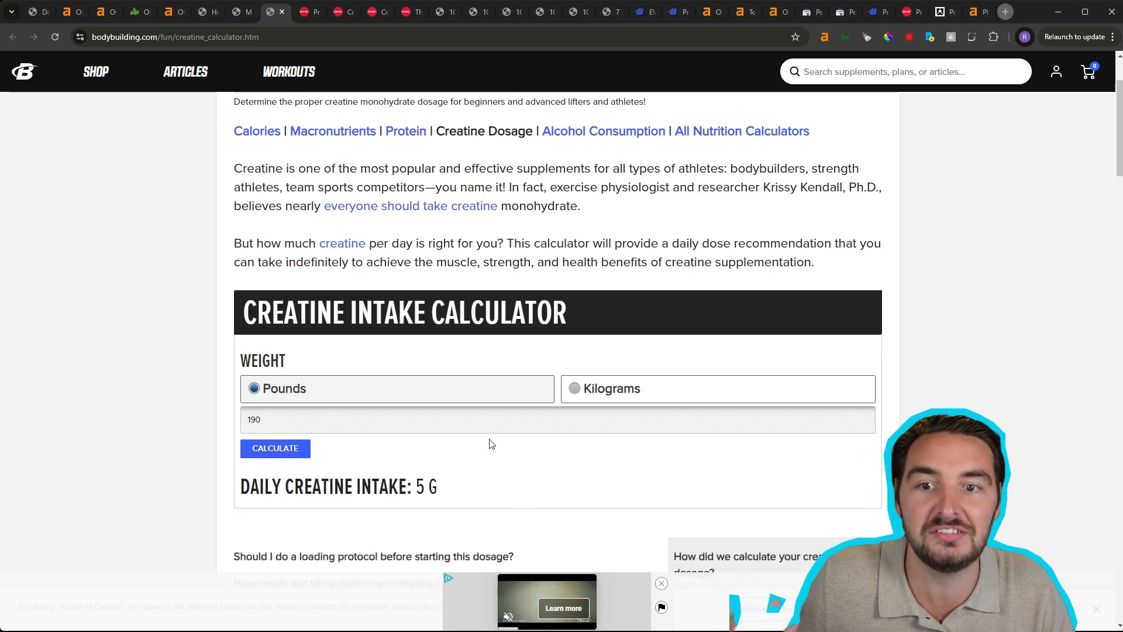
scroll(483, 446, "down", 7)
scroll(493, 271, "down", 5)
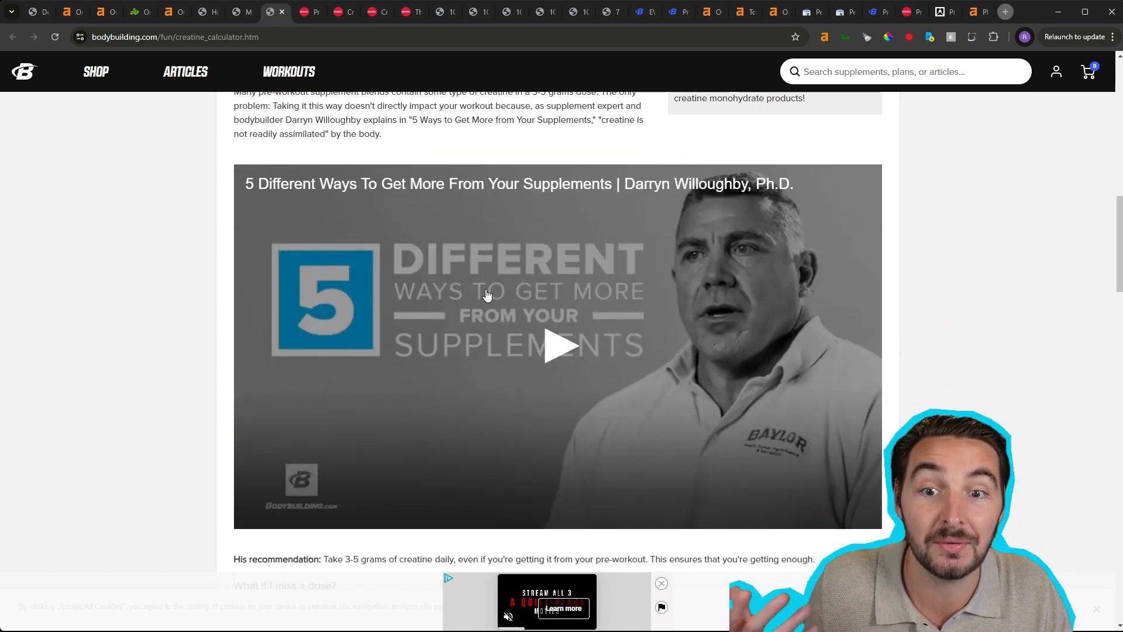
- Return to the bodybuilding.com keyword report in Ahrefs, and open the Site Explorer overview for getsoul.com
scroll(493, 293, "up", 12)
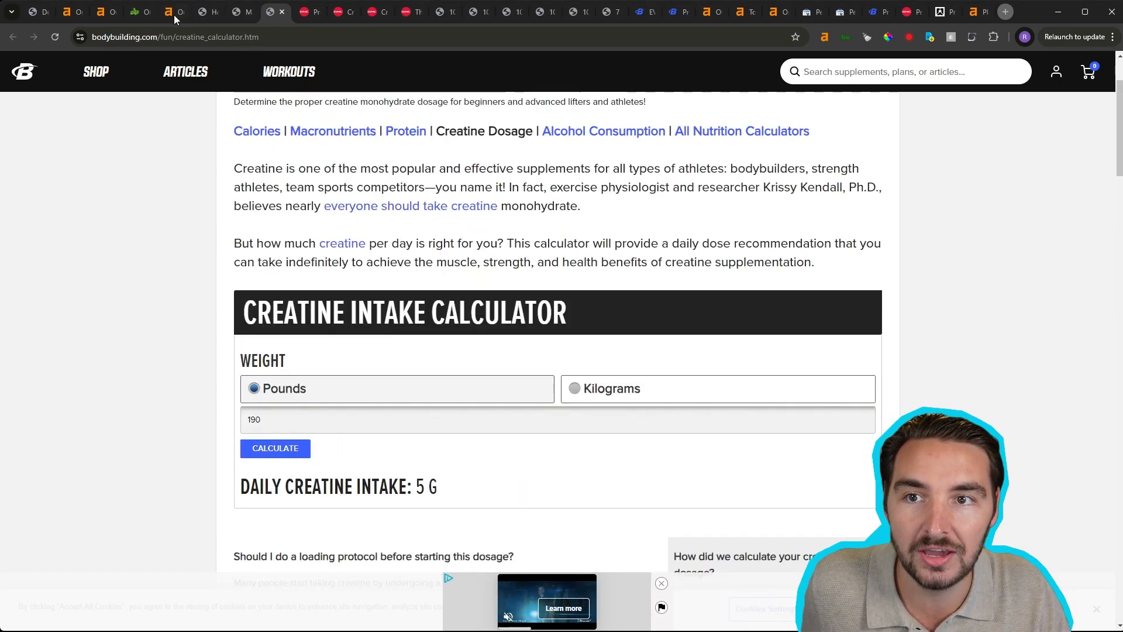
left_click(171, 13)
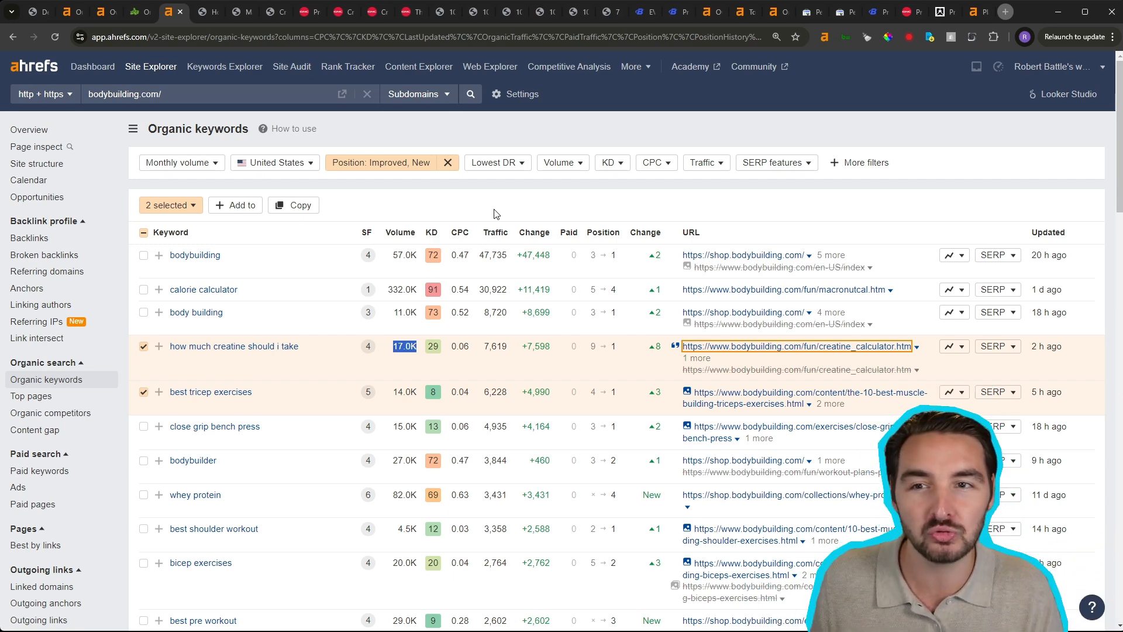
left_click(25, 130)
type("getsoul.com")
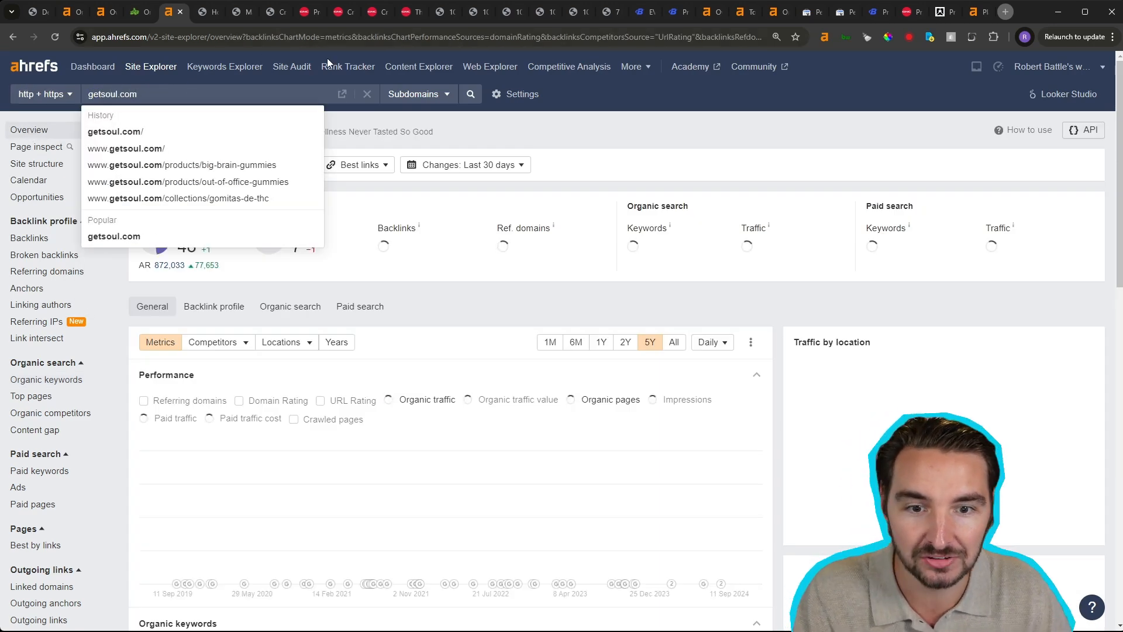
- Review getsoul.com's organic traffic and keyword growth charts, and check its domain rating
scroll(516, 309, "down", 3)
scroll(516, 314, "down", 3)
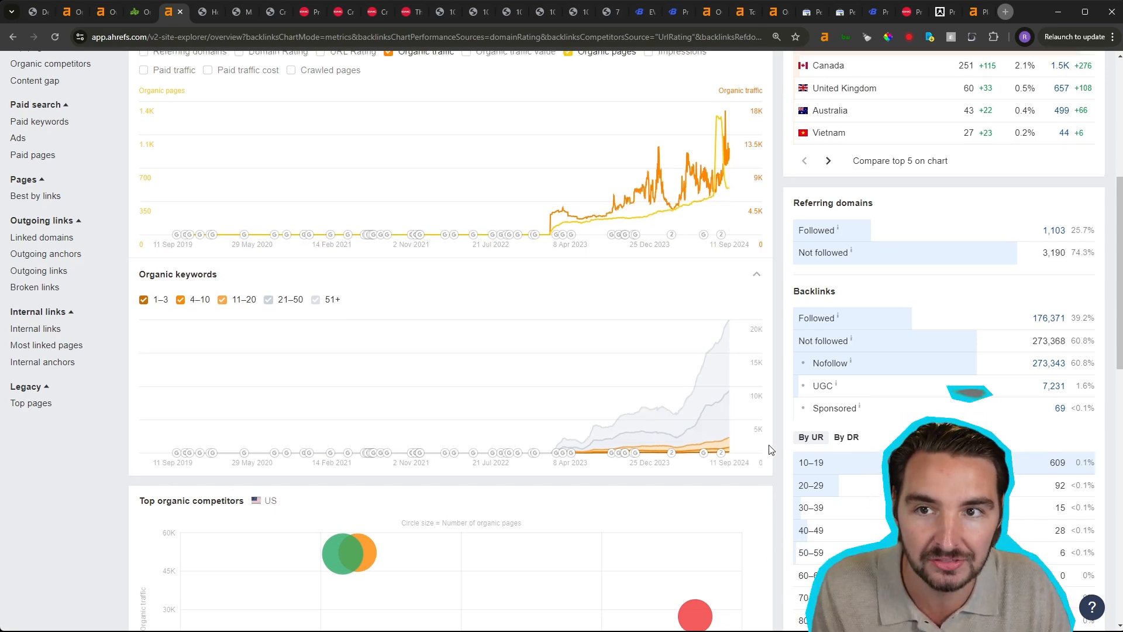
scroll(770, 450, "up", 6)
left_click(468, 297)
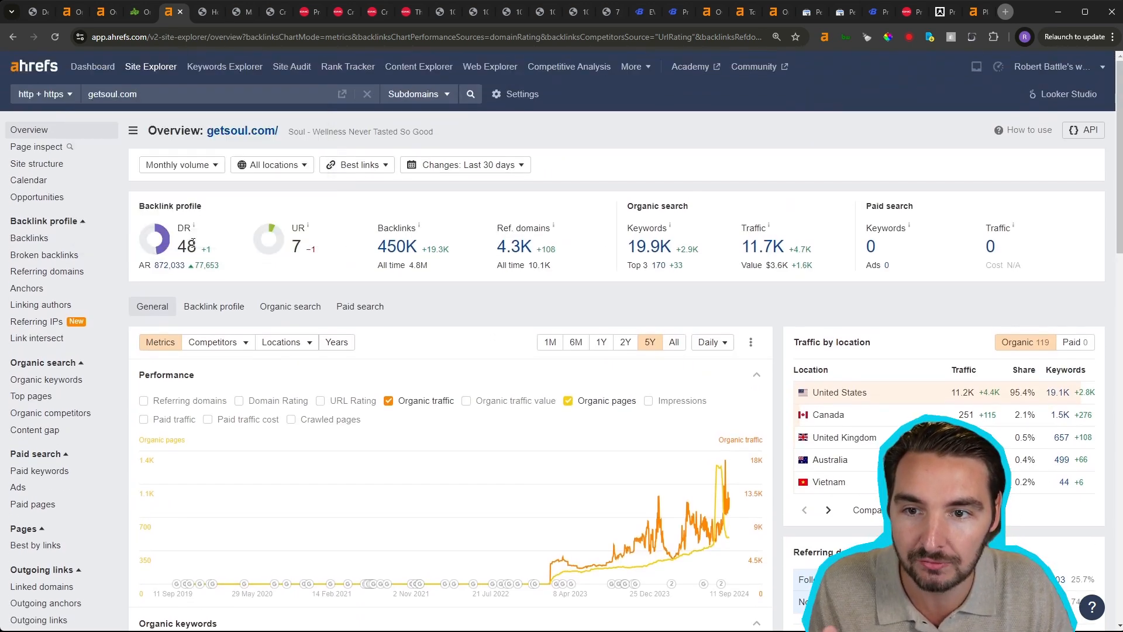
double_click(193, 244)
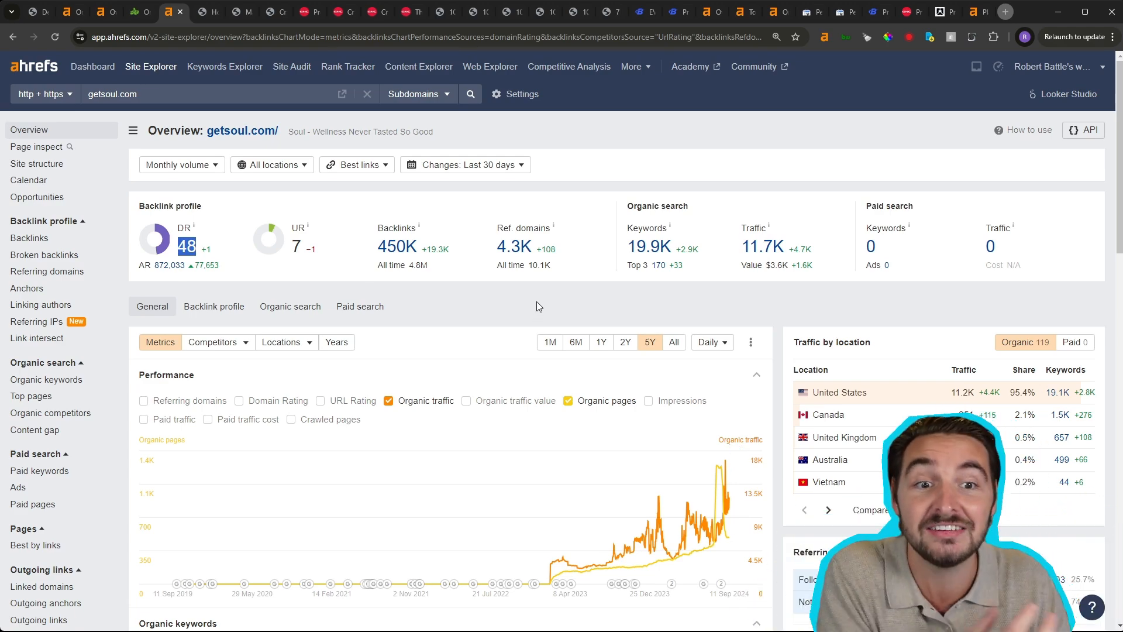
- Limit getsoul.com's organic keywords chart to positions 1–3
scroll(538, 306, "down", 8)
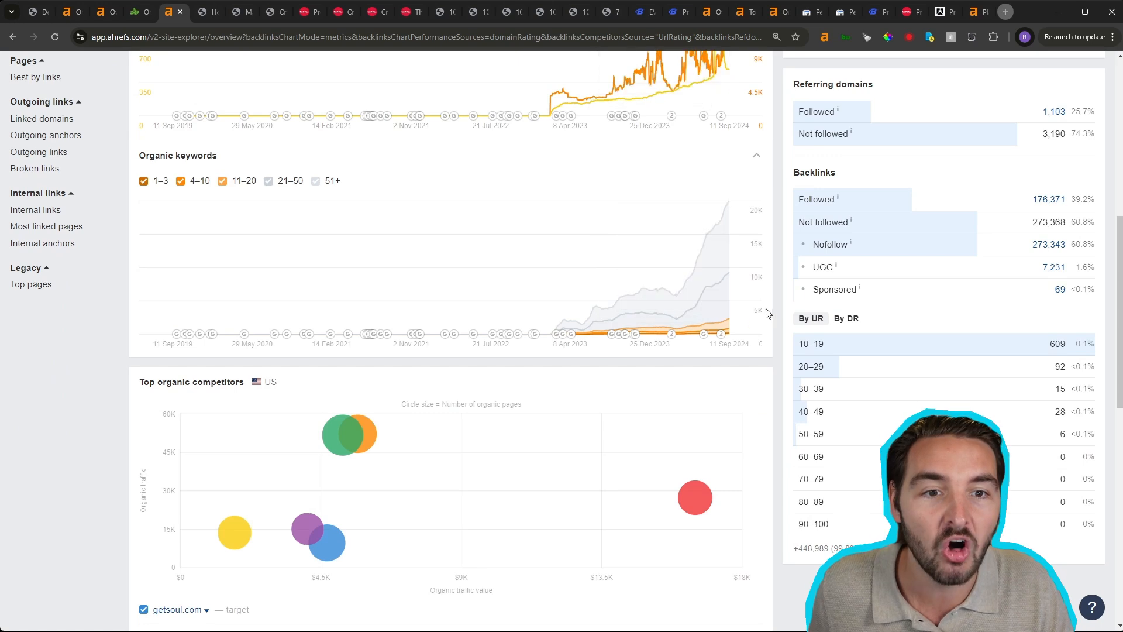
left_click(331, 182)
left_click(281, 181)
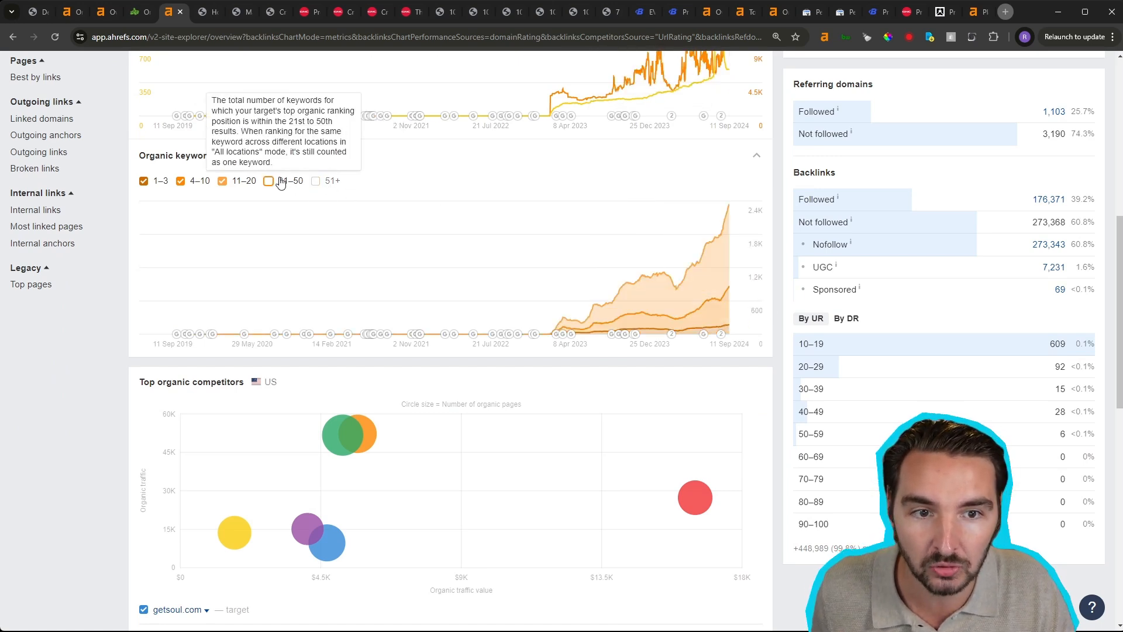
left_click(239, 181)
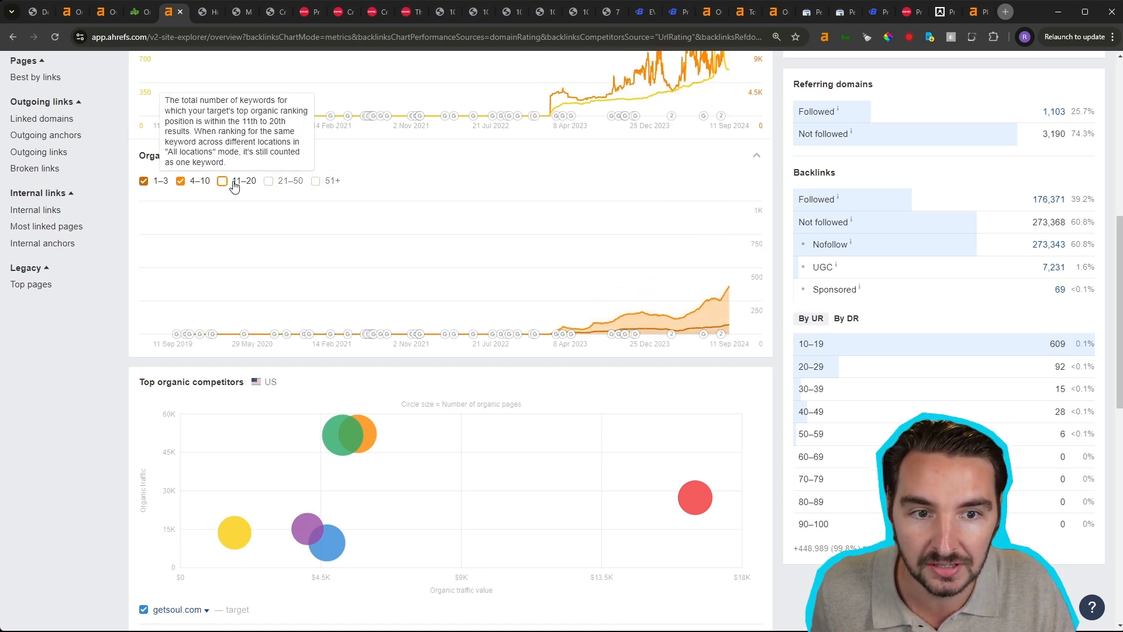
left_click(195, 181)
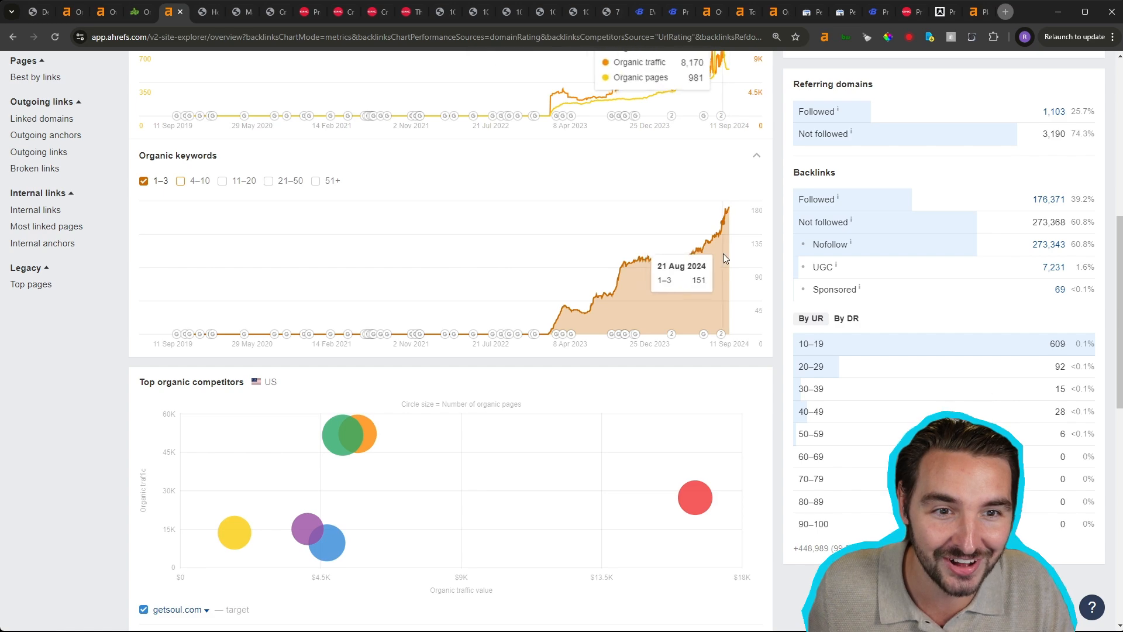
- Review getsoul.com's performance chart, and open its organic keywords report to look through the ranking keywords
scroll(723, 254, "up", 4)
scroll(723, 254, "up", 1)
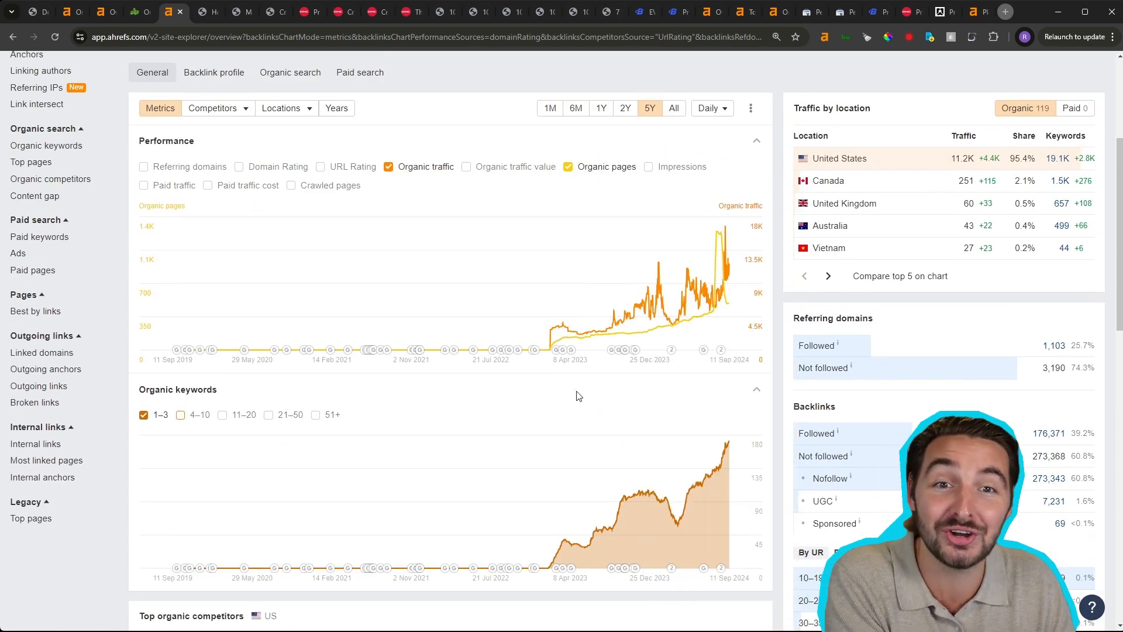
scroll(515, 397, "up", 2)
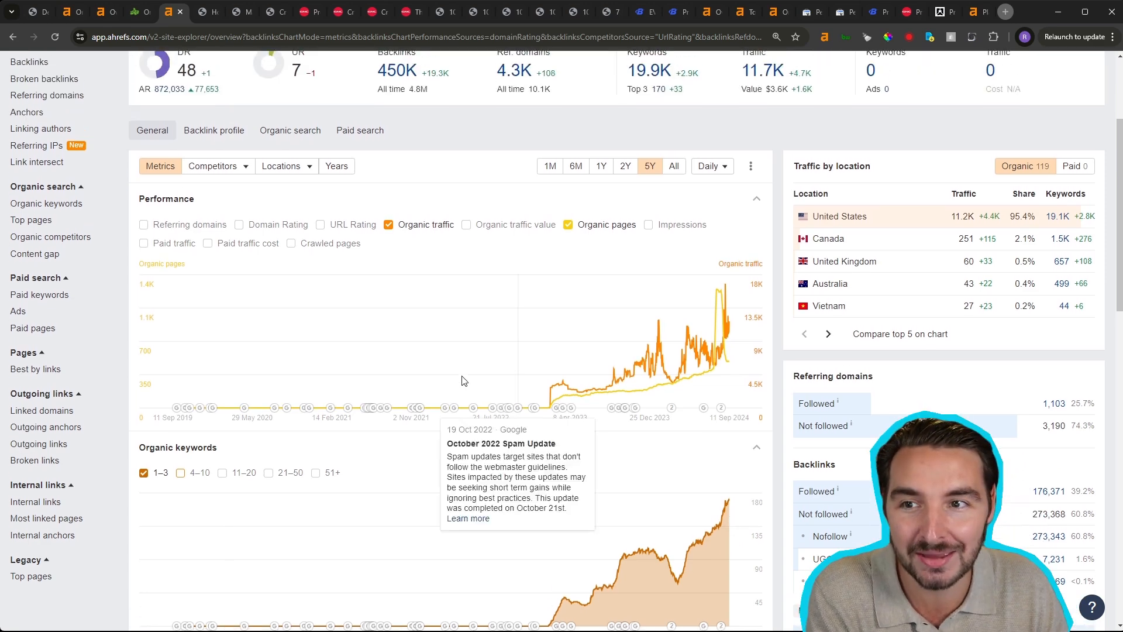
left_click(62, 204)
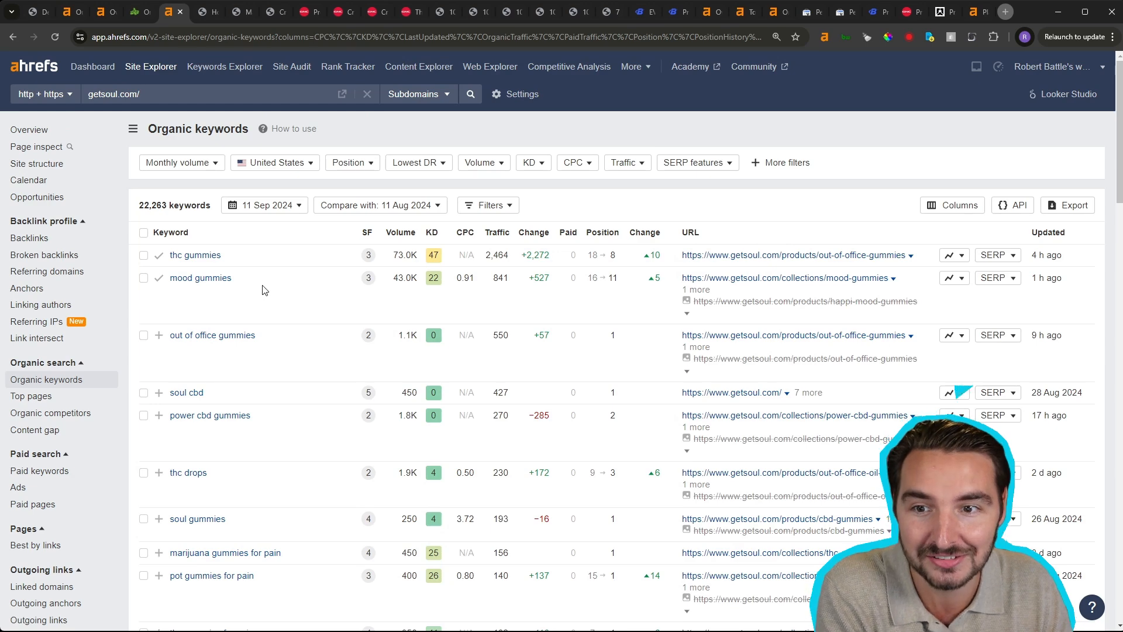
scroll(361, 377, "down", 2)
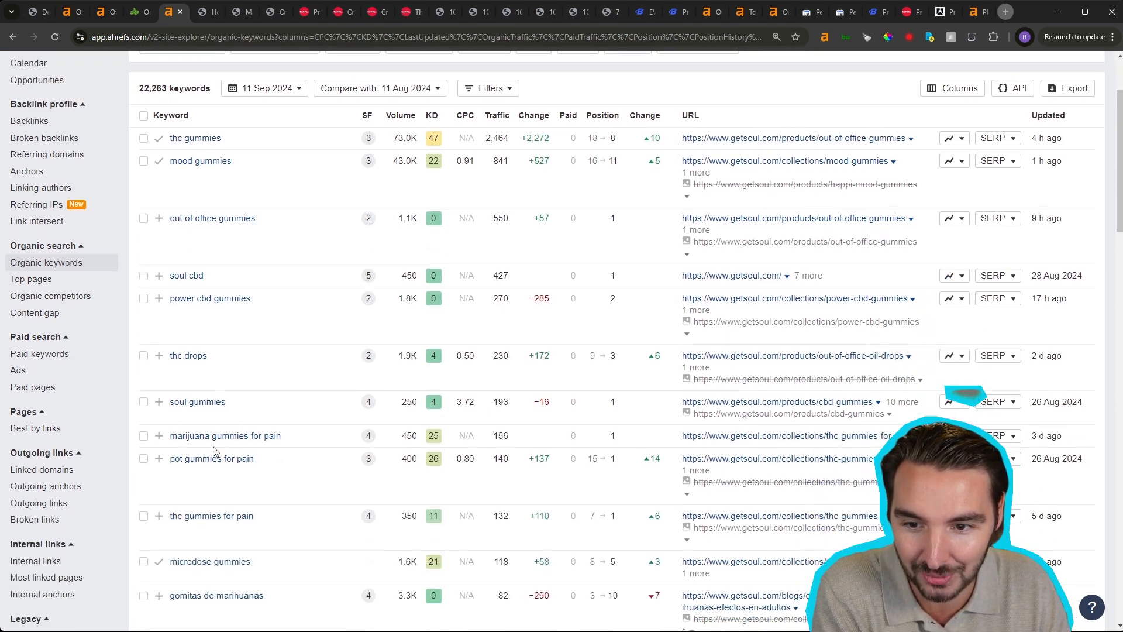
scroll(286, 455, "down", 4)
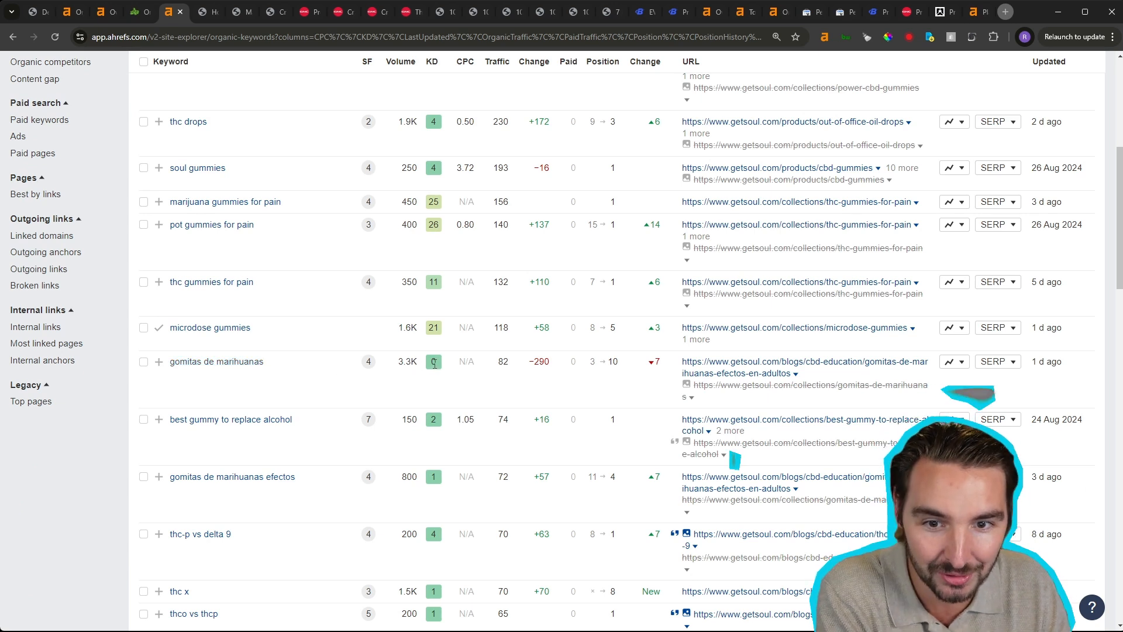
- Check the volume and position change of "gomitas de marihuanas", and highlight the related keyword "gomitas de marihuanas efectos"
left_click_drag(418, 361, 402, 363)
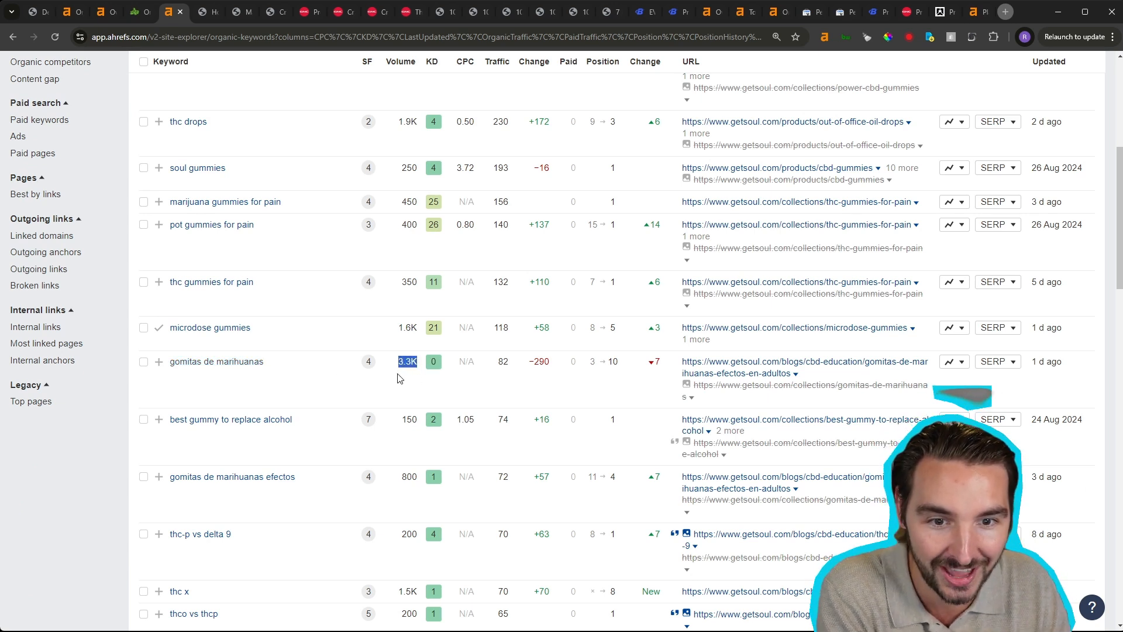
left_click(592, 362)
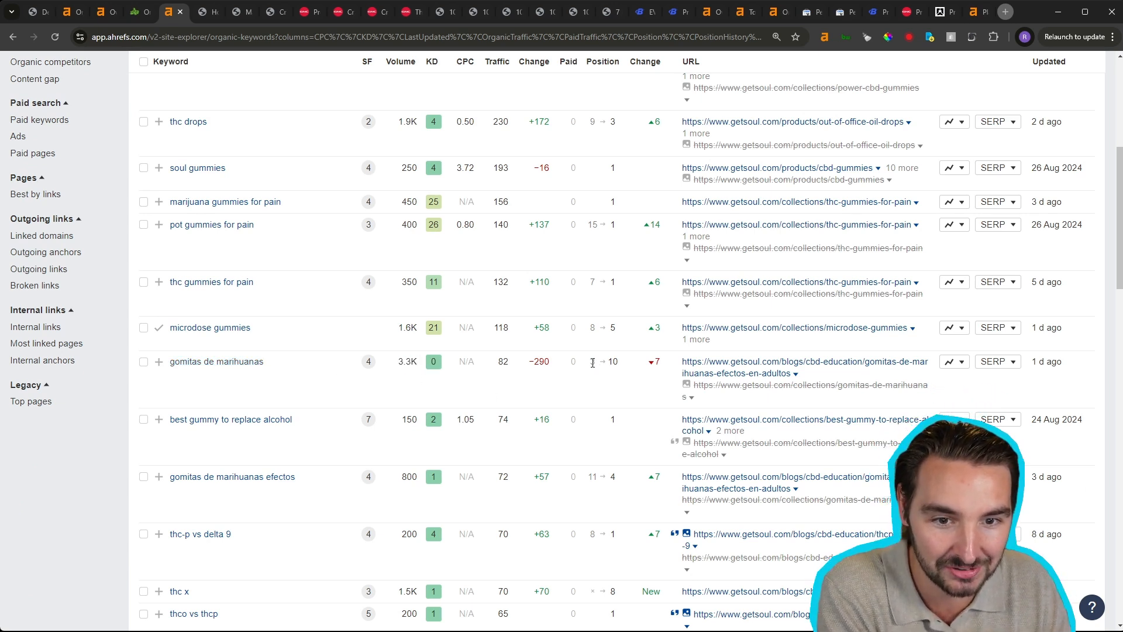
left_click(659, 363)
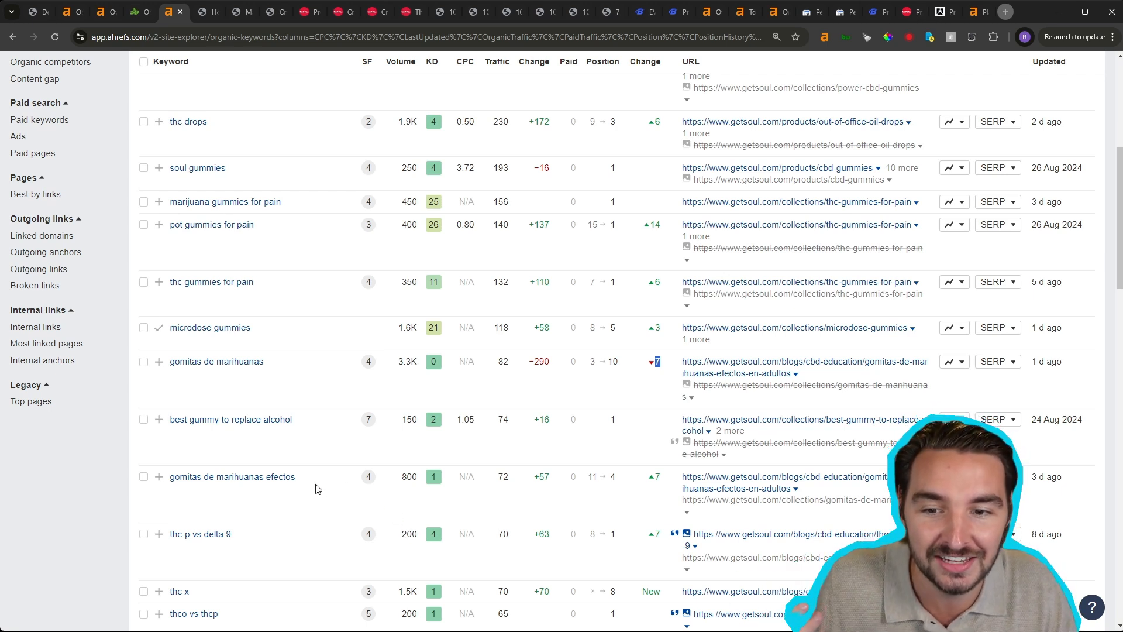
left_click_drag(317, 488, 169, 479)
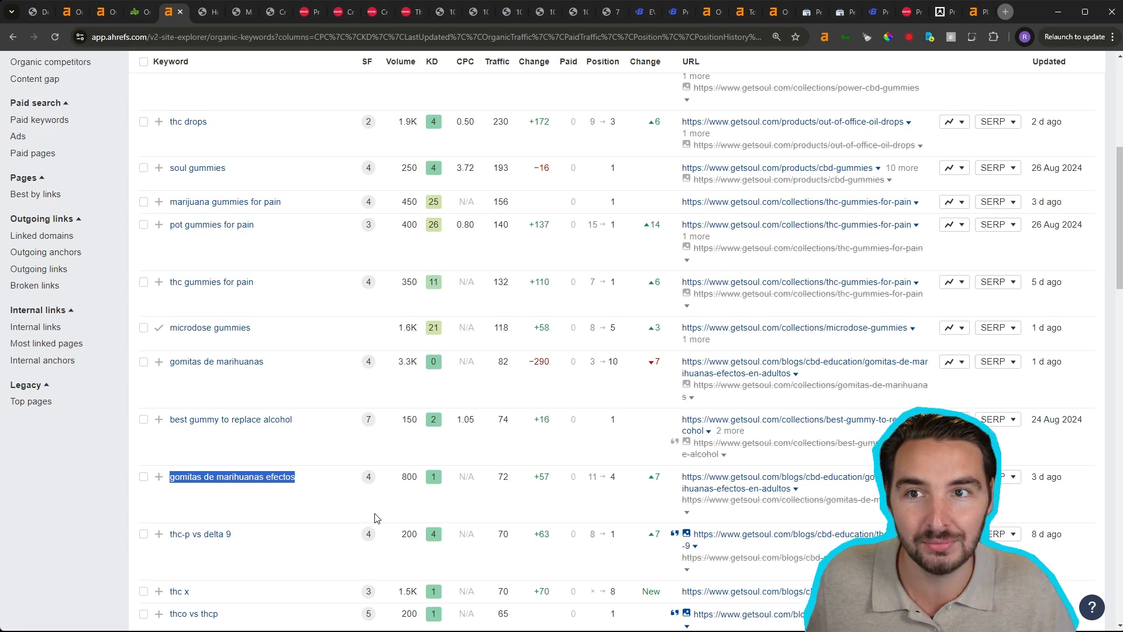
- Switch back to the organicmuscle.com report, open its Top pages, and set the target scope to Subdomains
left_click(105, 16)
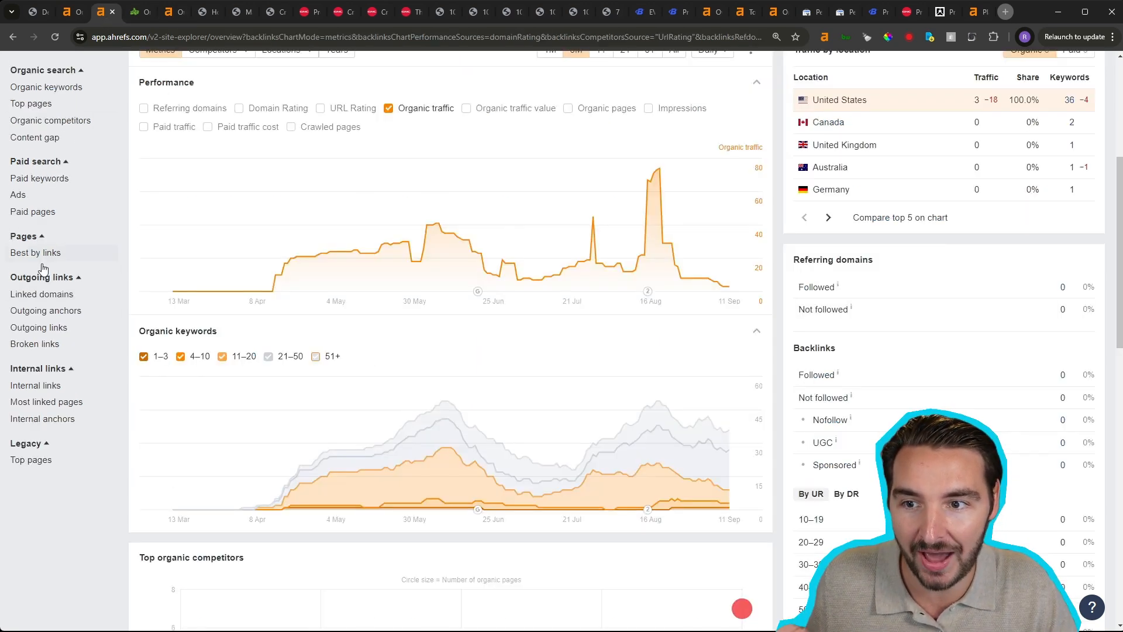
left_click(29, 217)
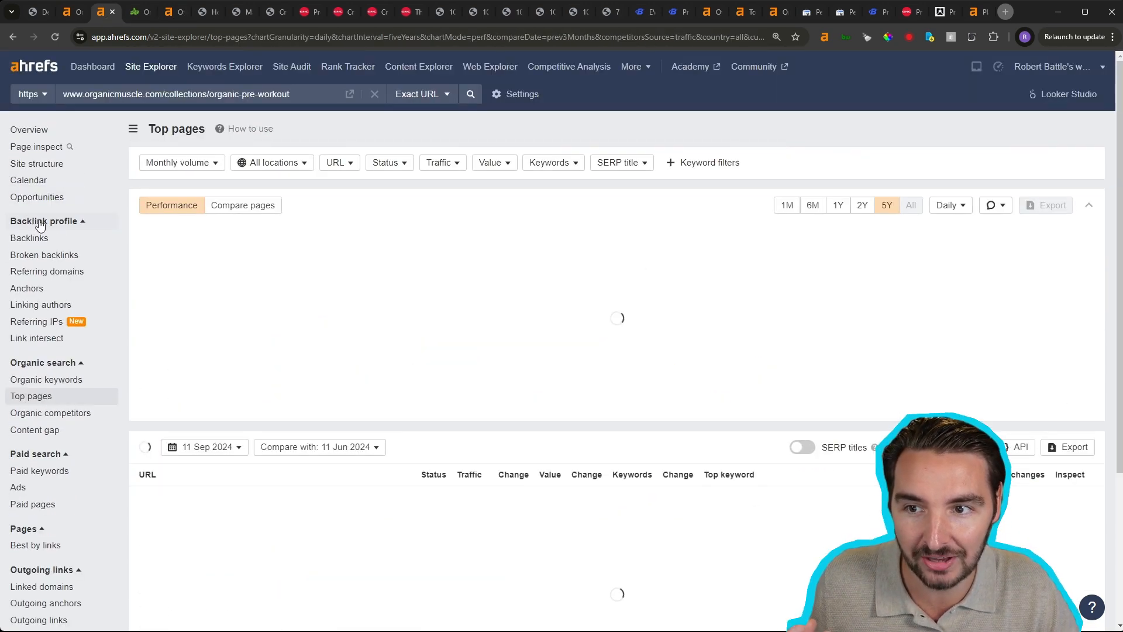
left_click(412, 95)
left_click(426, 255)
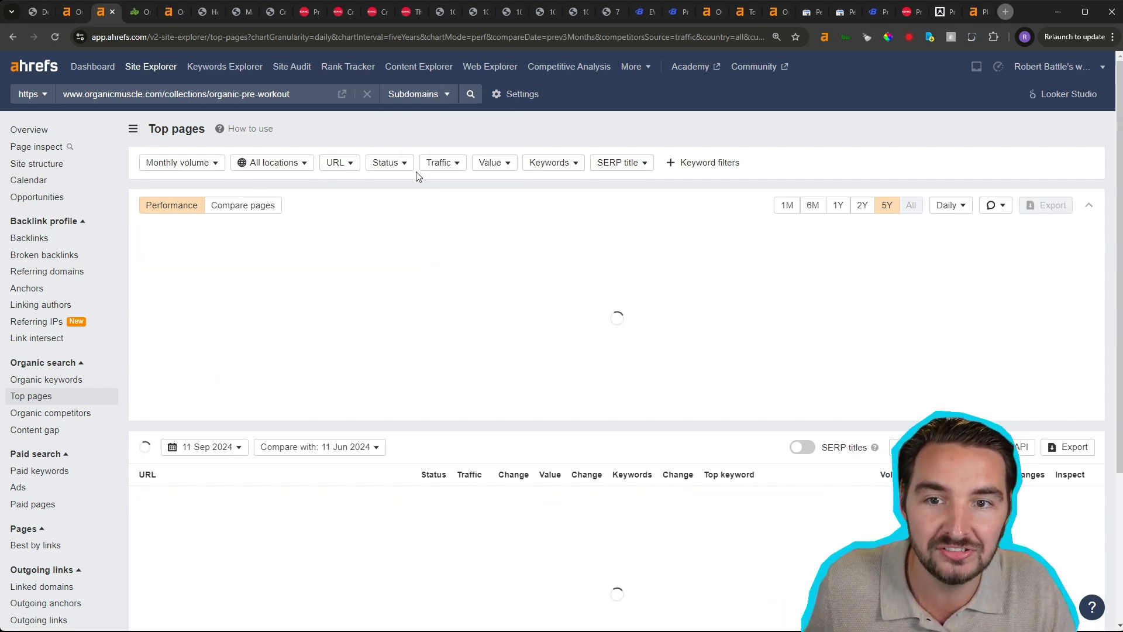
- Filter organicmuscle.com's top pages to those with the status New
left_click(339, 162)
left_click(386, 162)
left_click(392, 184)
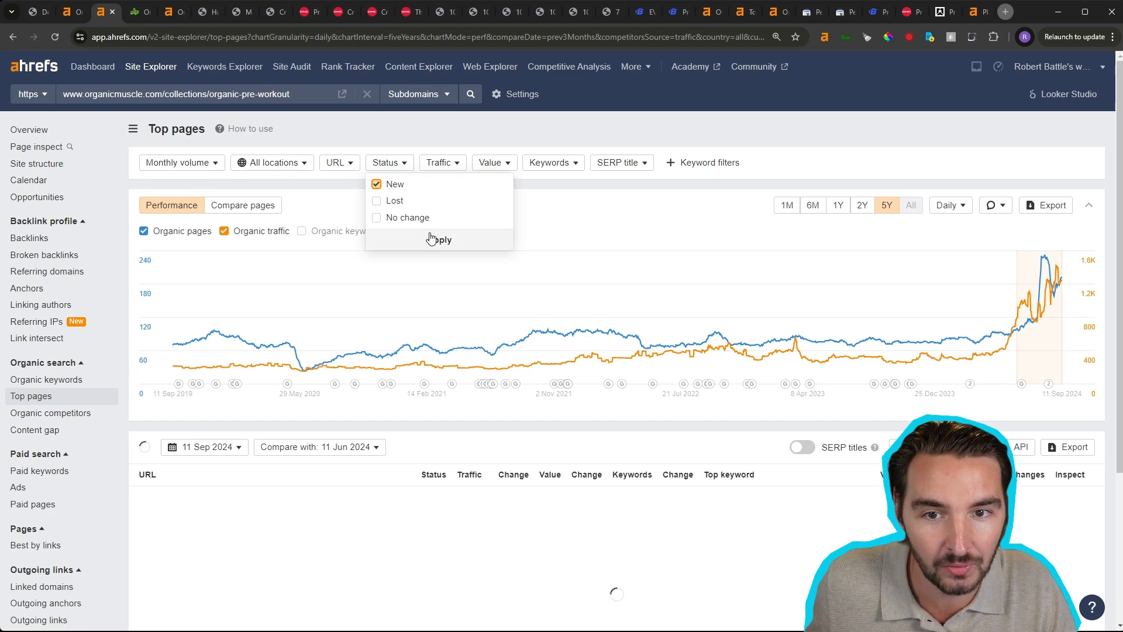
left_click(431, 238)
left_click(171, 194)
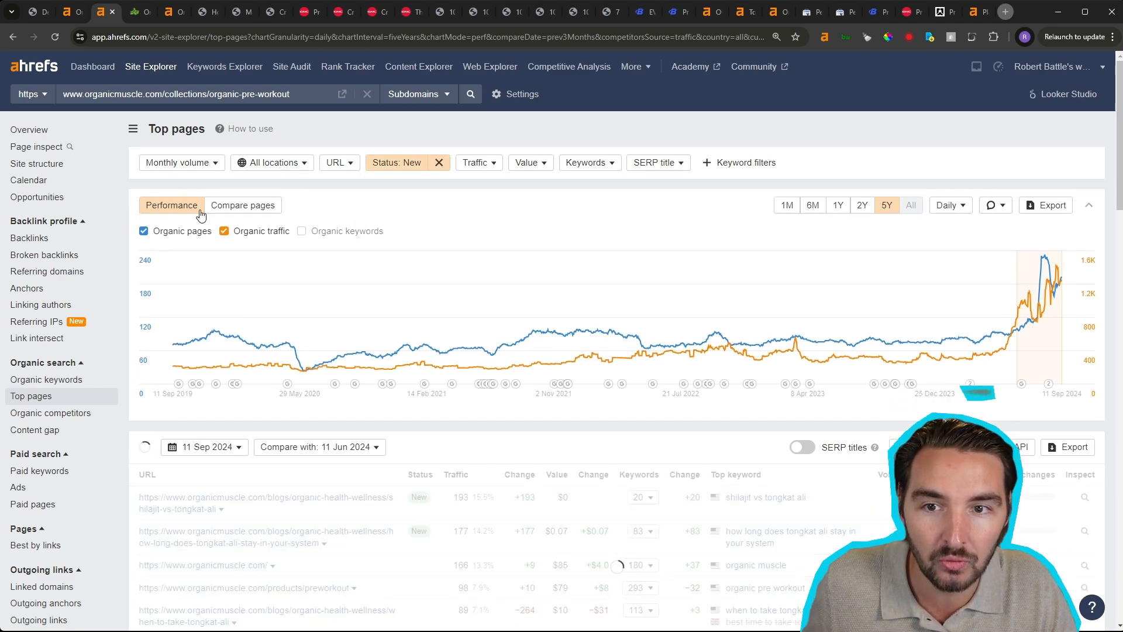
- Chart the new pages against each other by organic keywords over 6 months, and set the comparison date to 11 Aug 2024
left_click(255, 217)
left_click(402, 205)
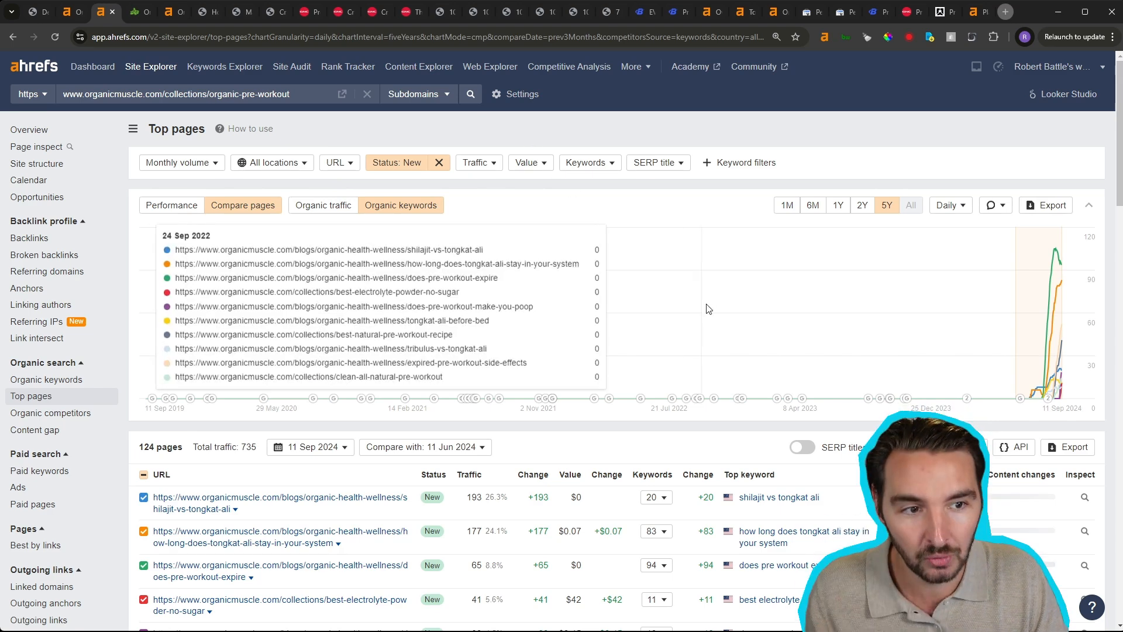
left_click(813, 206)
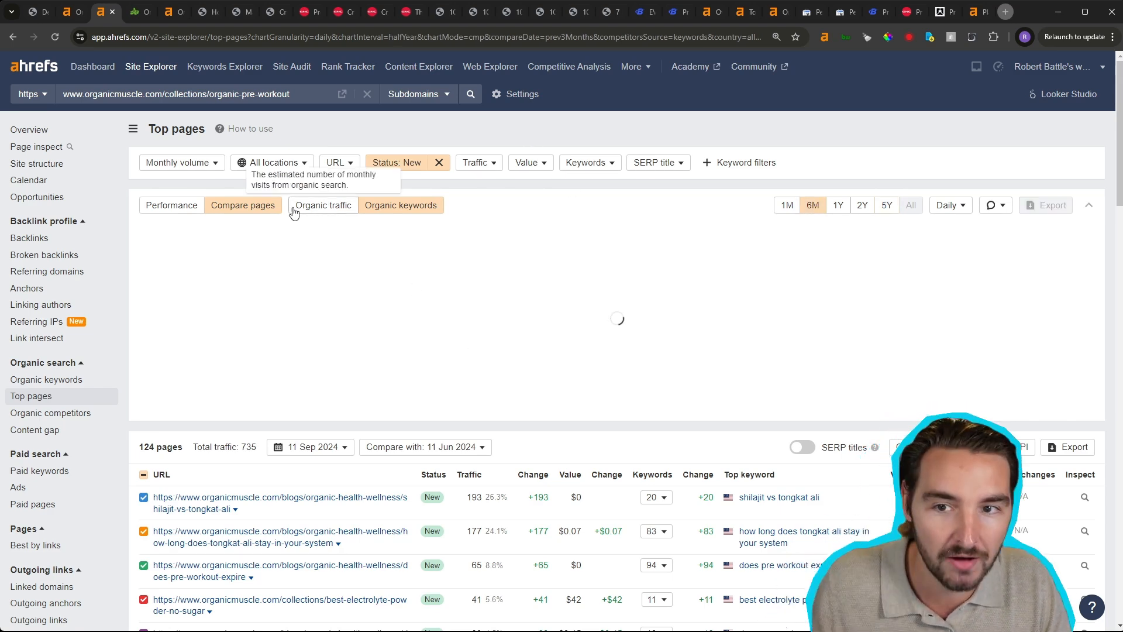
left_click(433, 459)
left_click(424, 323)
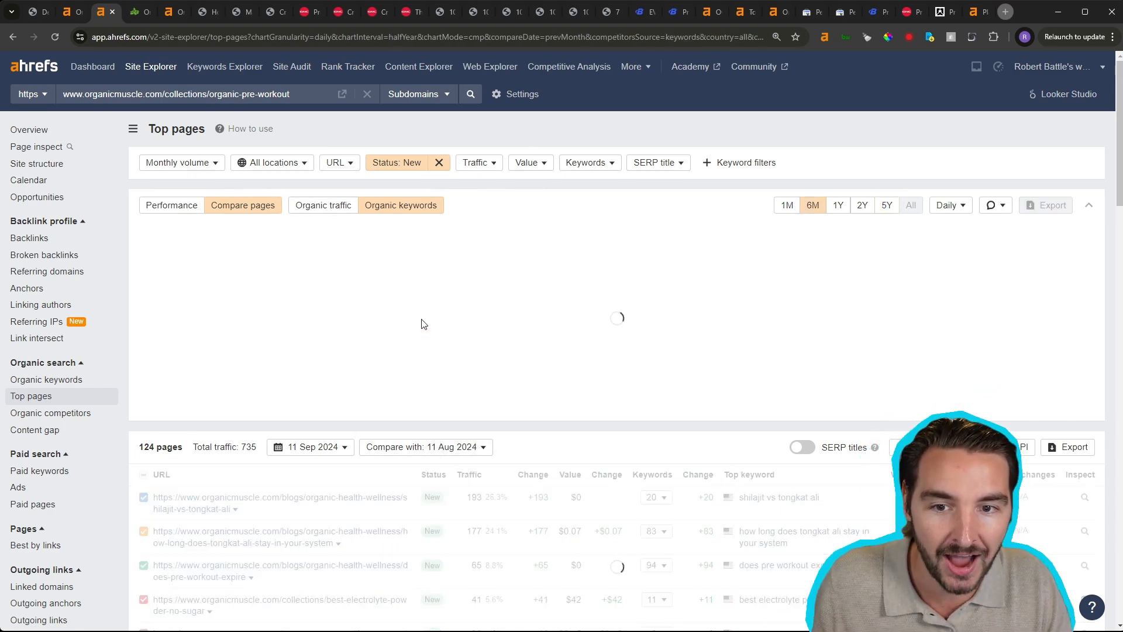